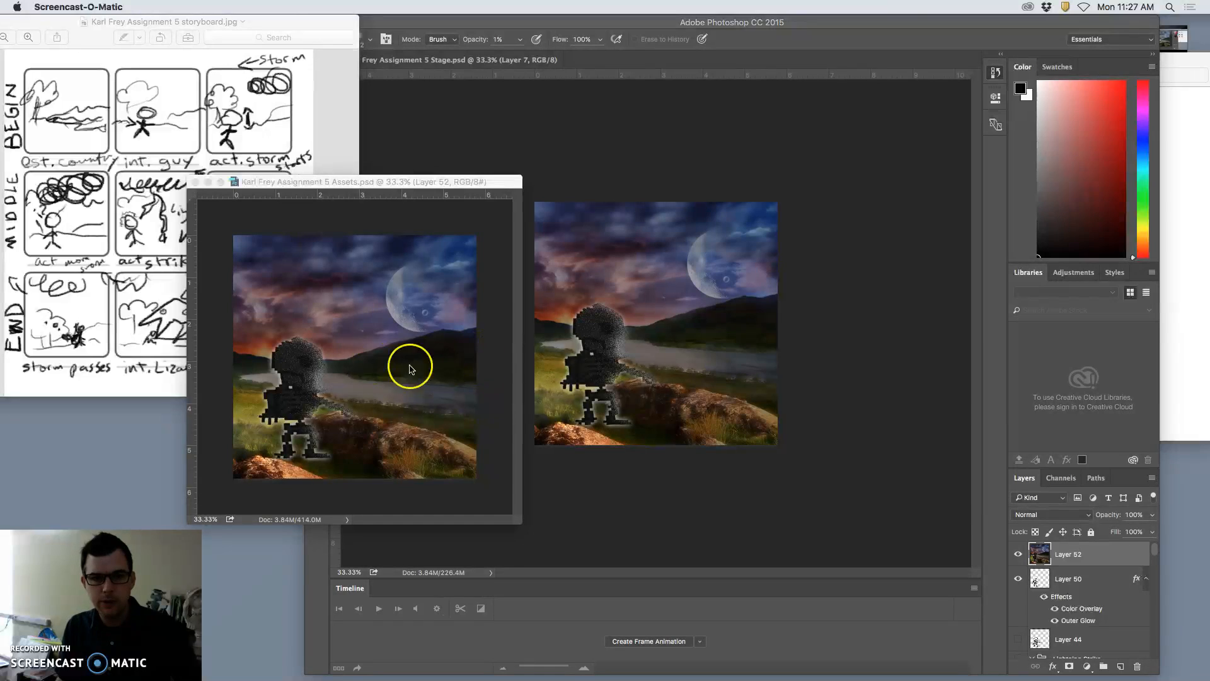
- In the Stage document, hide the frame layers in turn from Layer 7 downward to review the earlier frames
left_click(661, 382)
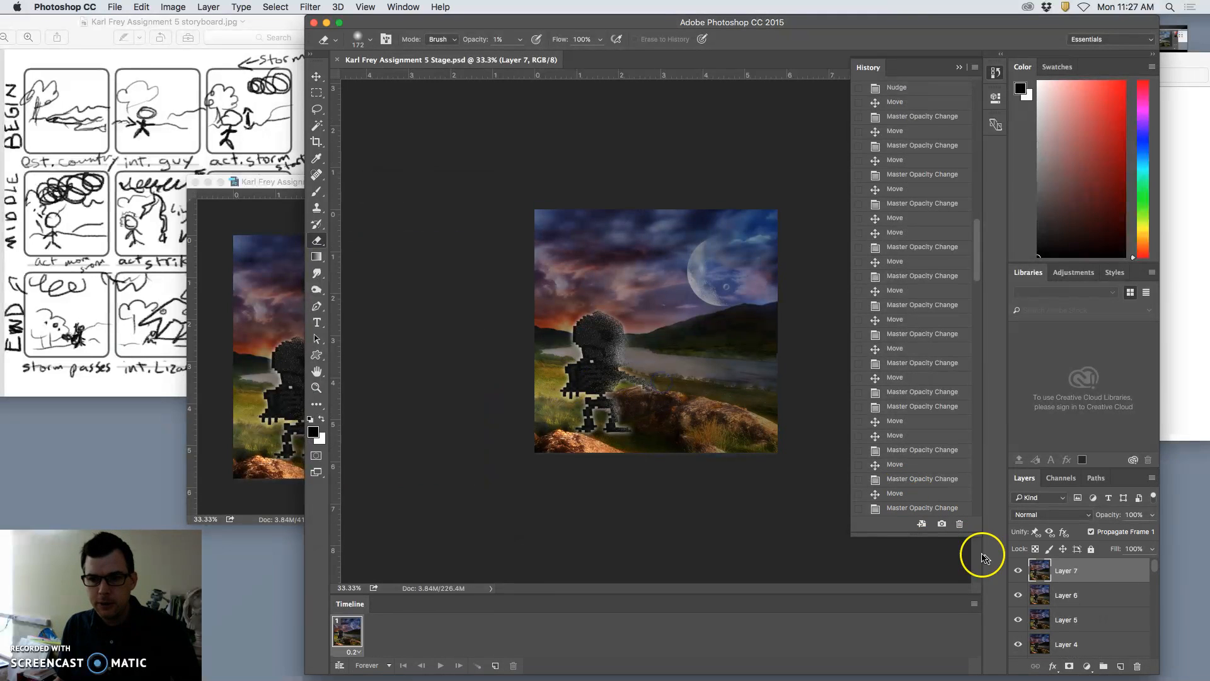
left_click(1018, 570)
left_click(1018, 594)
left_click(1018, 619)
left_click(1017, 643)
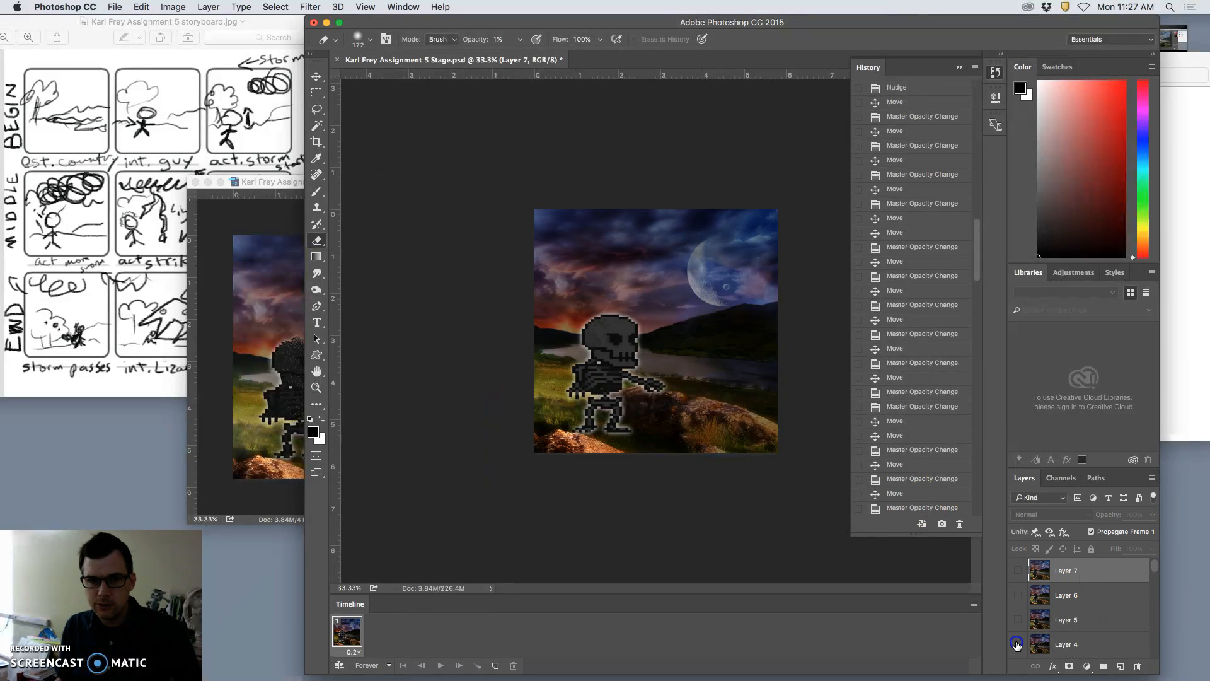
scroll(1019, 648, "down", 5)
scroll(1019, 632, "up", 2)
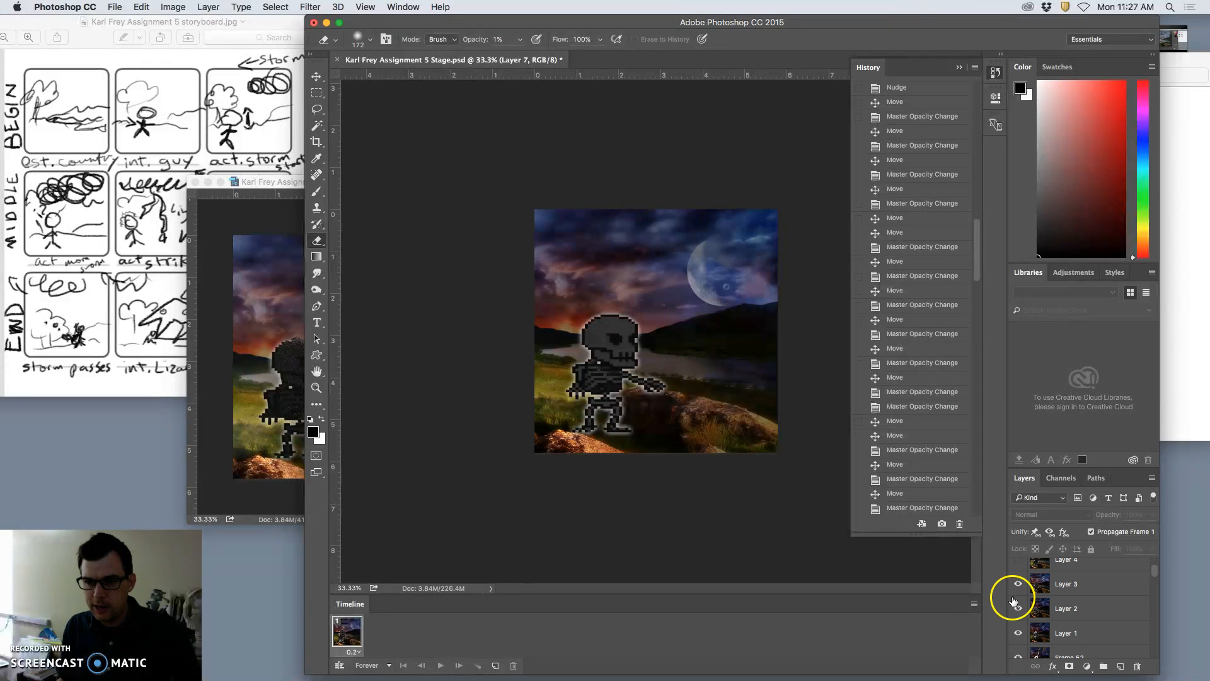
left_click(1016, 587)
left_click(1019, 610)
left_click(1018, 618)
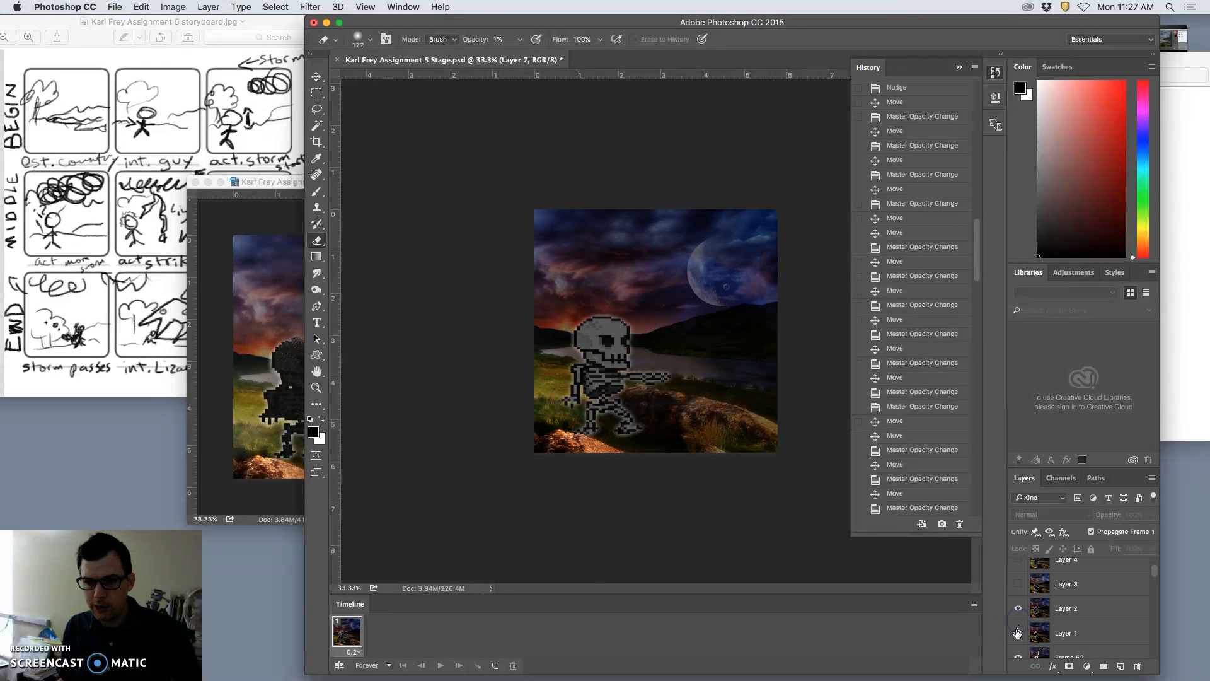
- Show the hidden frame layers again in ascending order up to Layer 7 to preview the skeleton's darkening sequence
left_click(1017, 610)
left_click(1018, 609)
left_click(1018, 584)
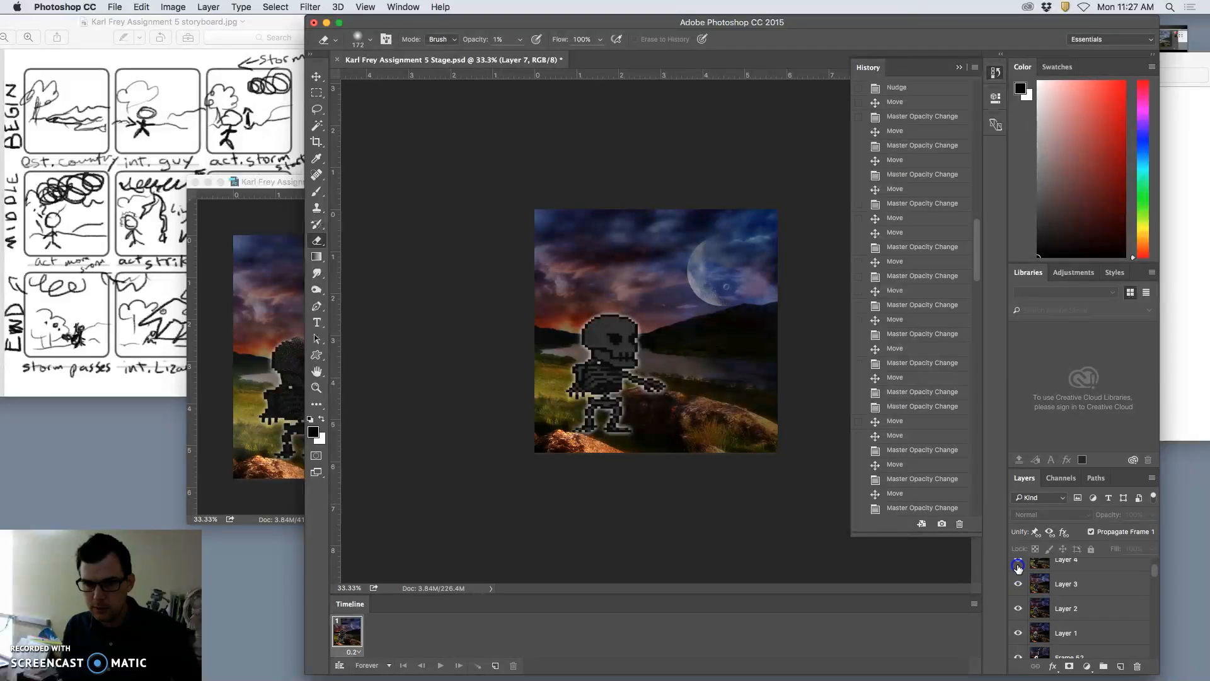
left_click(1018, 568)
scroll(1021, 587, "up", 3)
left_click(1015, 622)
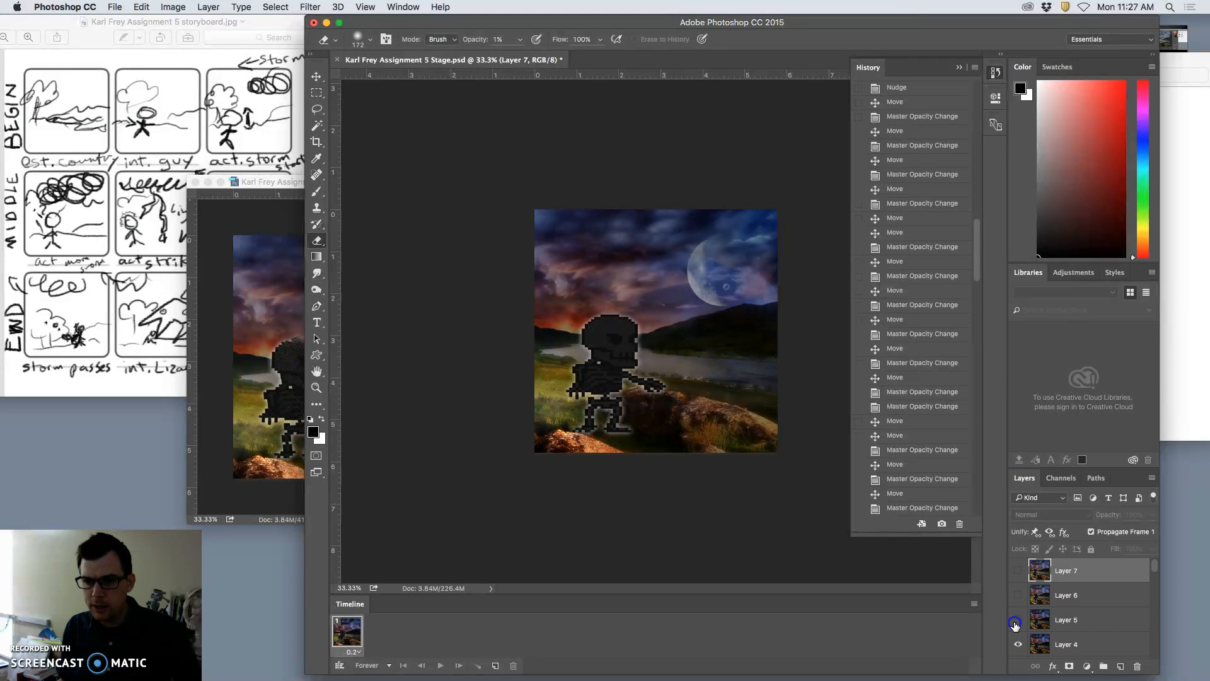
left_click(1018, 597)
left_click(1019, 573)
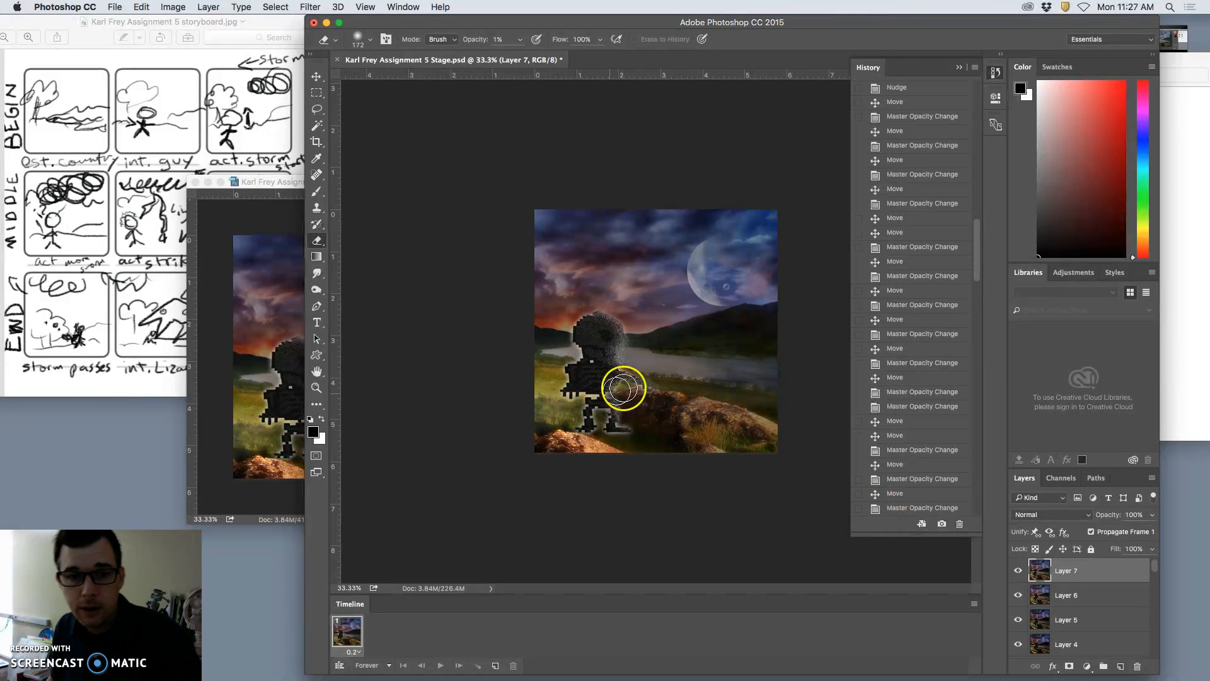
- In the Assets document, hide Layer 52 and erase parts of the skeleton's head, torso and legs on Layer 50 at 1% opacity
left_click(275, 322)
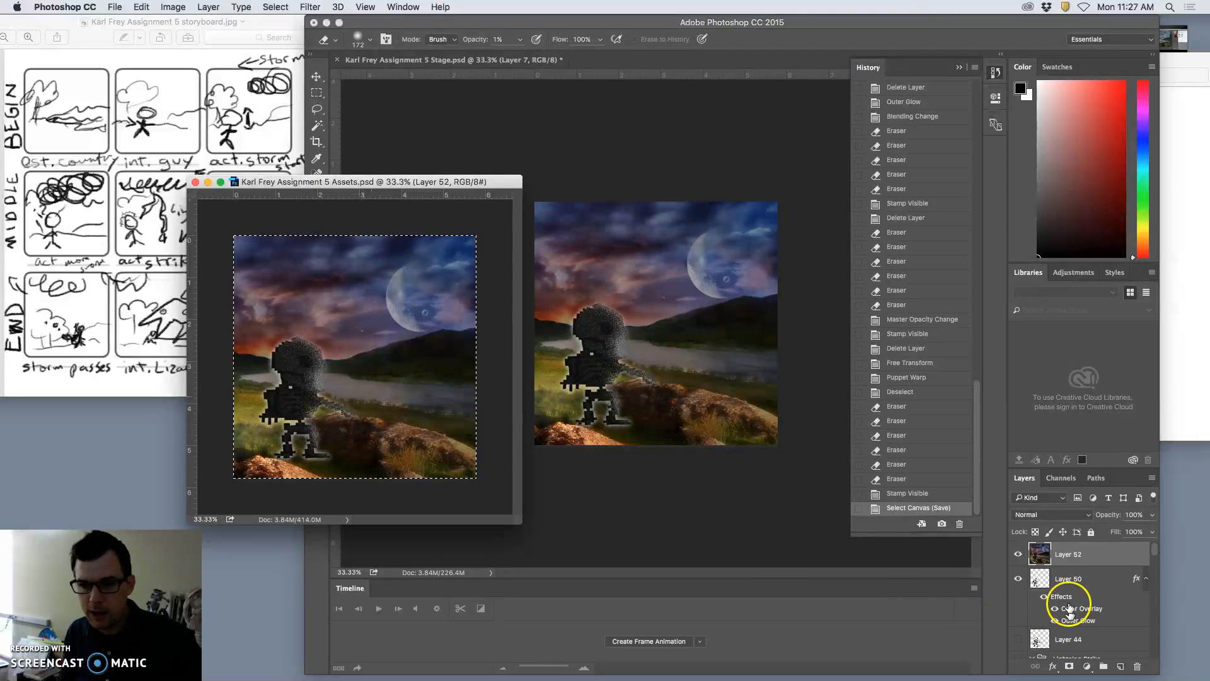
left_click(1020, 556)
left_click(1041, 578)
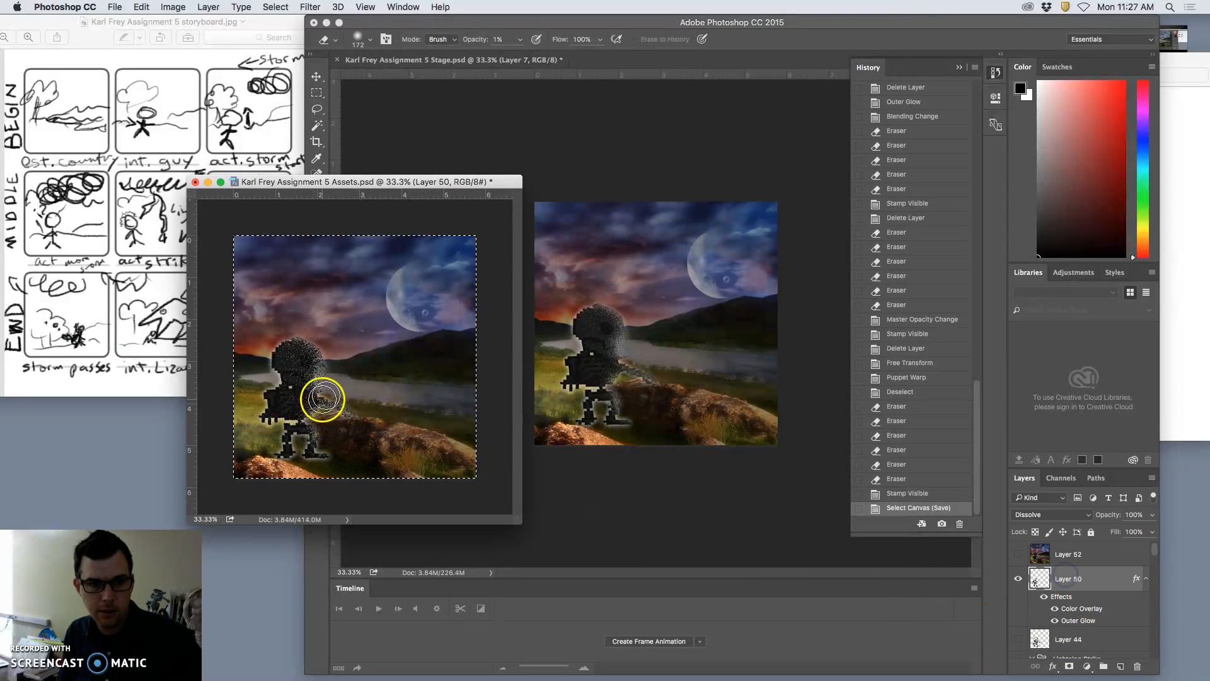
left_click(293, 371)
left_click(303, 370)
left_click(294, 364)
left_click(300, 397)
left_click(266, 393)
left_click(284, 405)
left_click(290, 417)
left_click(294, 432)
left_click(304, 432)
- Free Transform the skeleton on Layer 50, shifting the upper-left corner of its bounding box slightly outward and down
key("super+shift+c")
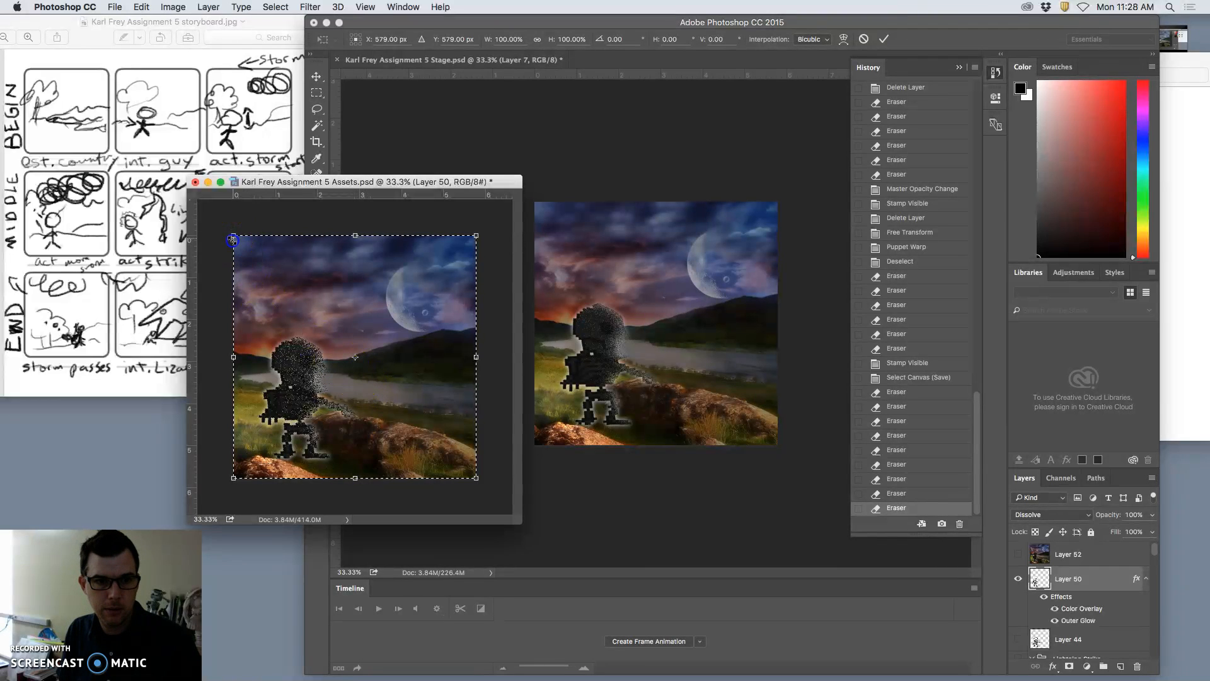
left_click_drag(233, 239, 229, 241)
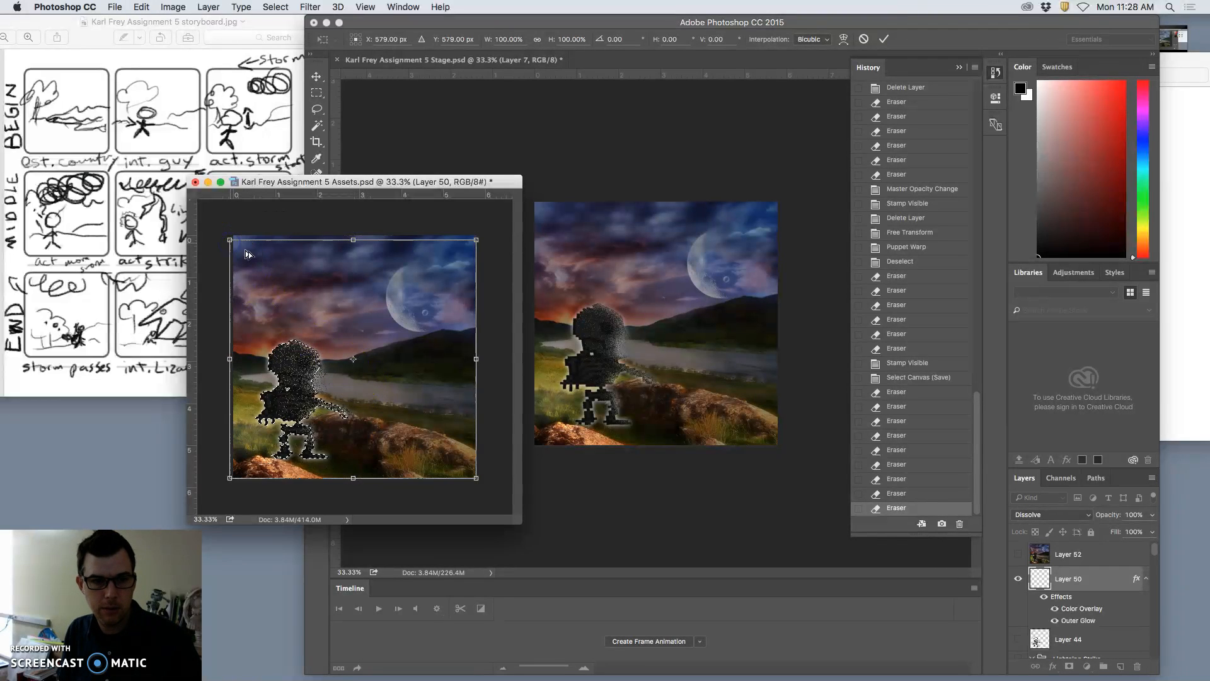
key("Return")
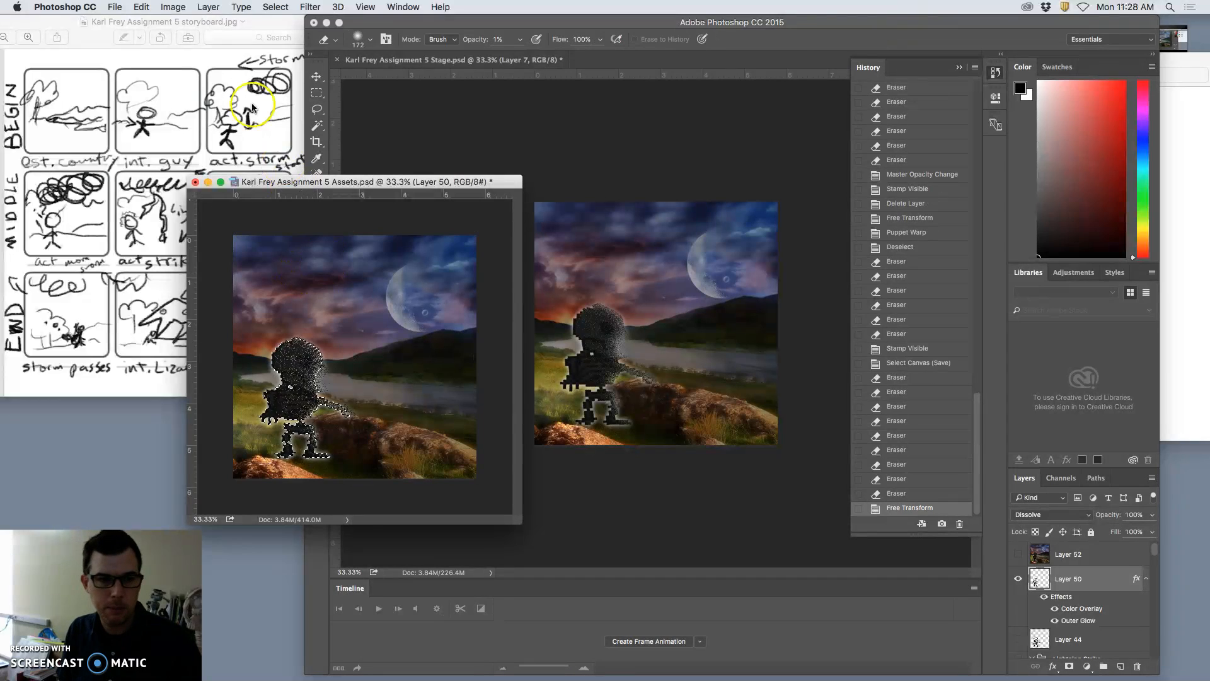
- Puppet Warp the skeleton on Layer 50, anchoring its feet and shifting the head and torso slightly to the left
left_click(142, 7)
left_click(206, 238)
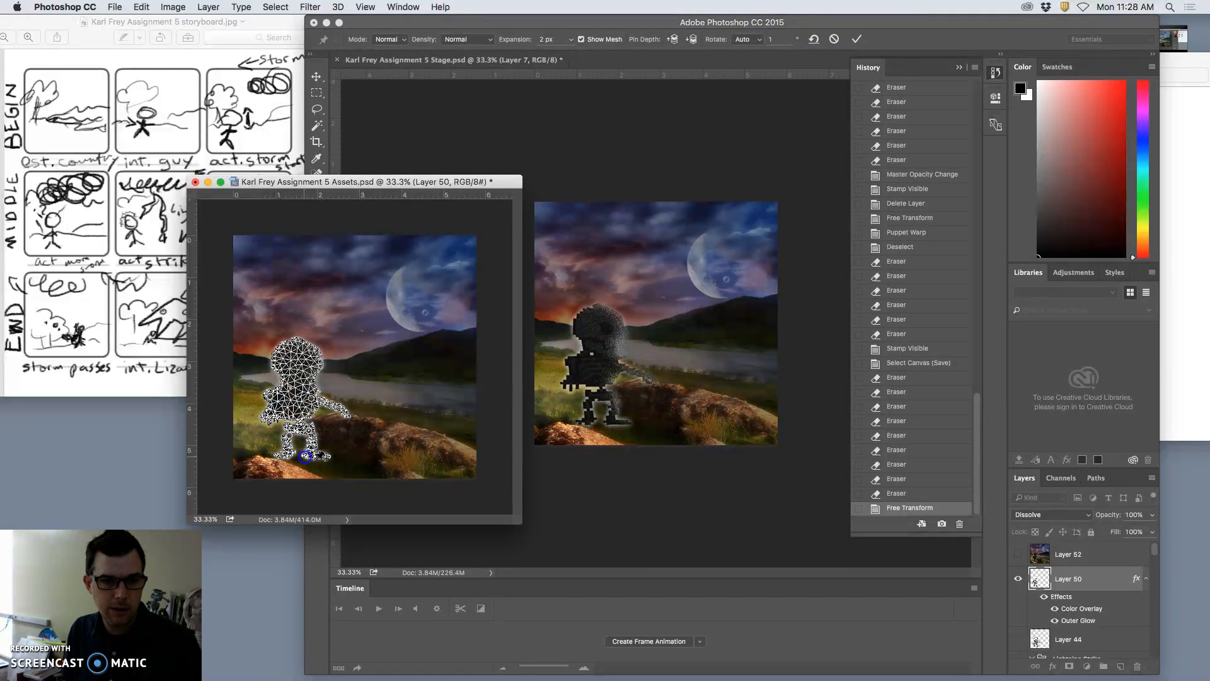
left_click(280, 354)
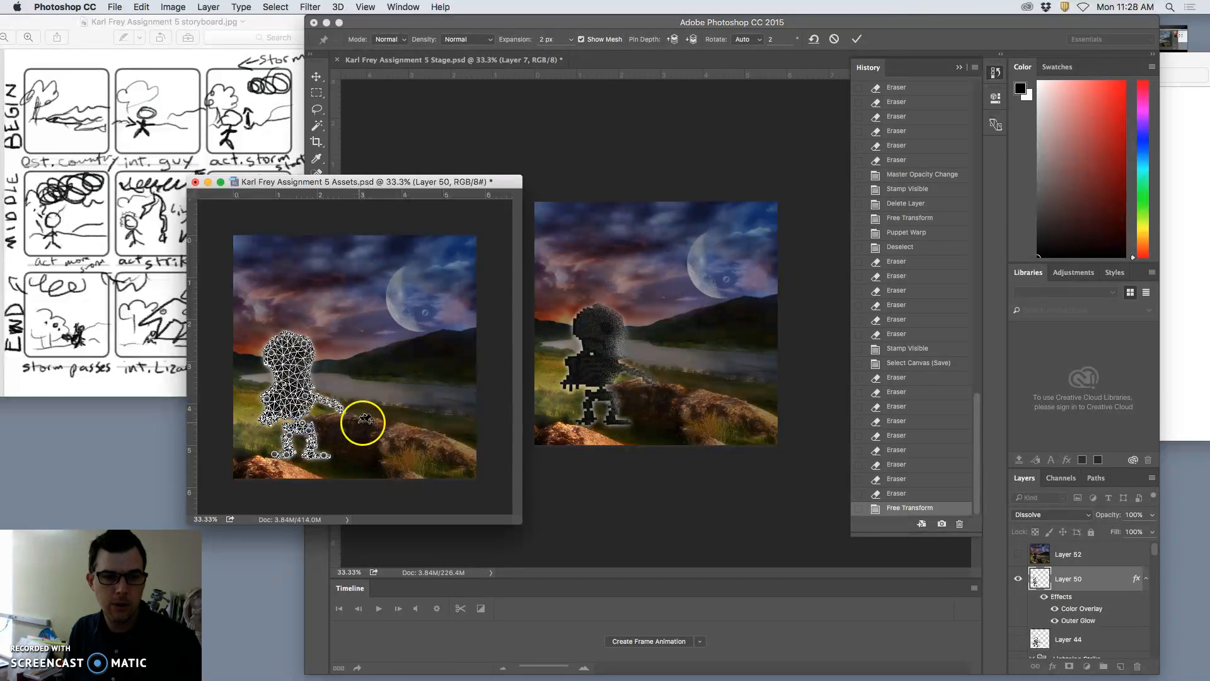
key("Return")
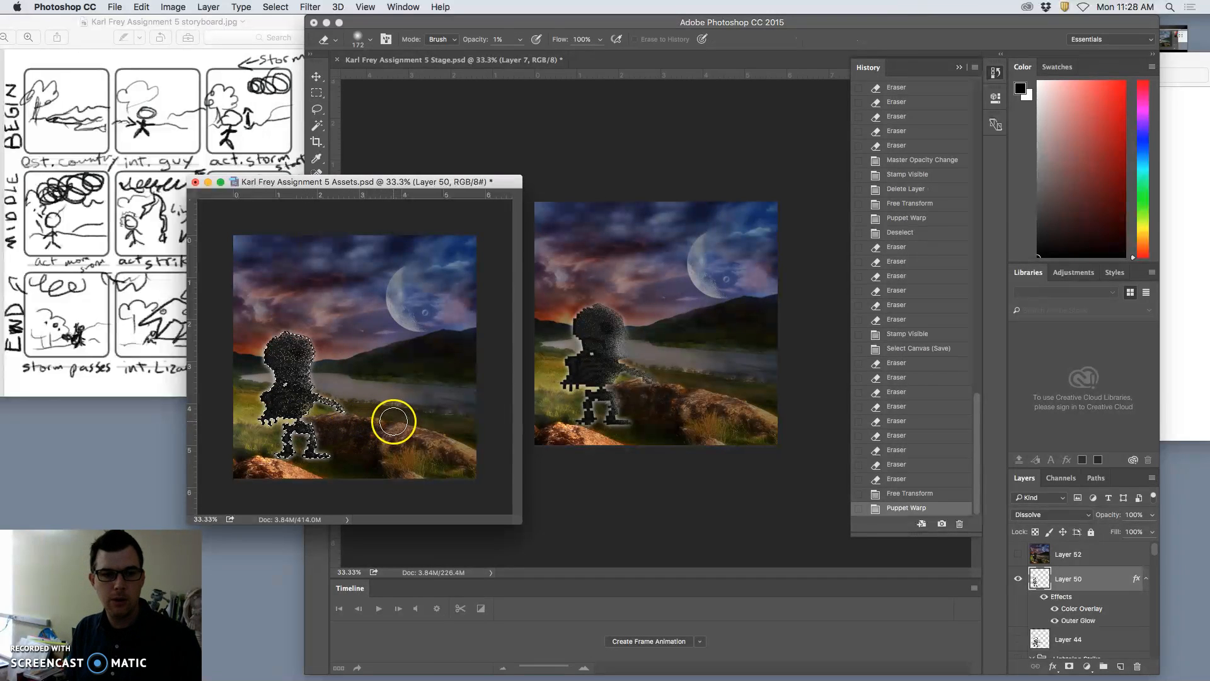
- Erase more of the warped skeleton's head and legs with faint eraser strokes, and clear the selection
left_click(311, 341)
left_click(309, 343)
left_click(308, 344)
left_click(307, 345)
left_click(307, 345)
left_click(307, 346)
left_click(307, 347)
left_click(309, 416)
left_click(314, 424)
left_click(316, 428)
left_click(318, 431)
left_click(323, 435)
key("super+d")
- Continue thinning the skeleton with faint eraser strokes over the head's edge, front leg and torso
left_click(377, 420)
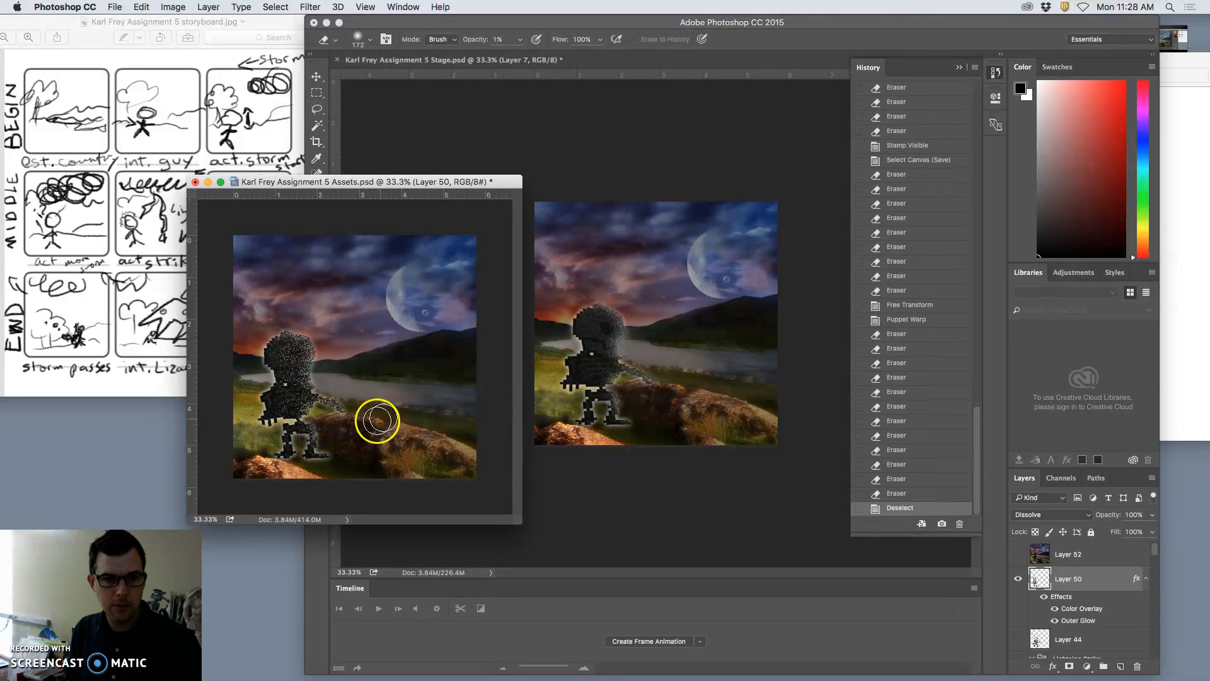
left_click(315, 353)
left_click(309, 343)
left_click(305, 337)
left_click(302, 334)
left_click(301, 332)
left_click(300, 331)
left_click(299, 330)
left_click(316, 404)
left_click(312, 435)
left_click(311, 444)
left_click(277, 404)
mouse_move(270, 393)
left_mouse_down()
mouse_move(421, 448)
mouse_move(489, 433)
mouse_move(533, 461)
left_mouse_up()
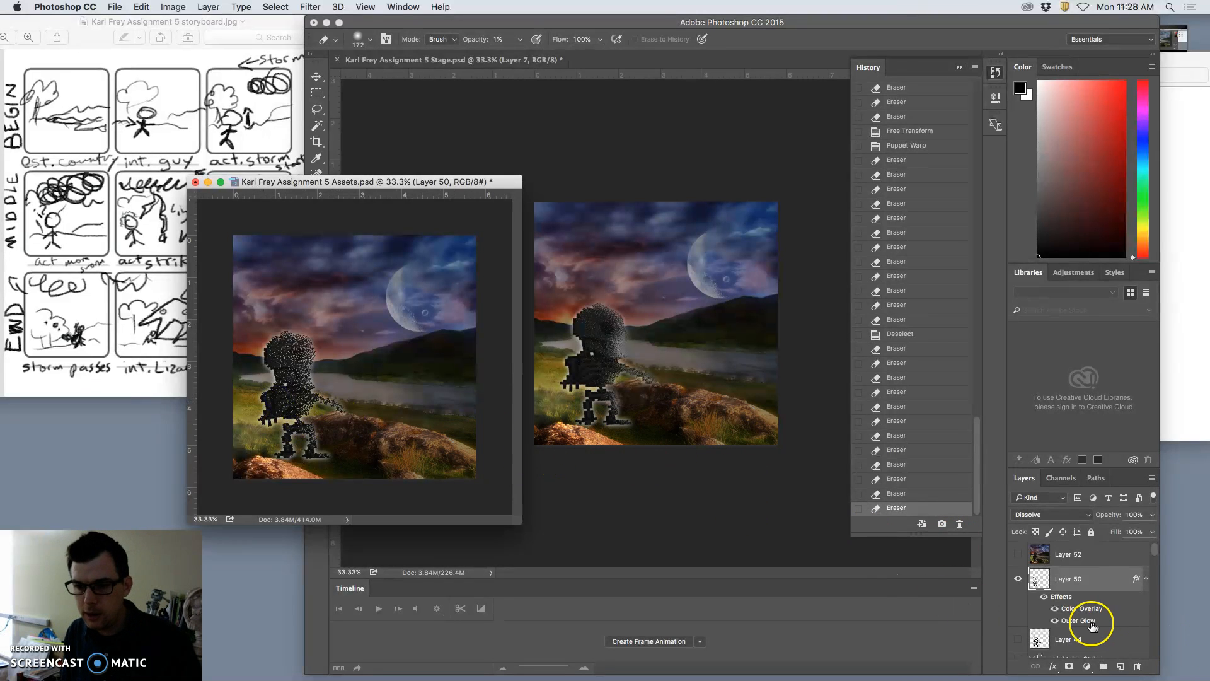
- Reduce the opacity of Layer 26 in the Storm Clouds right to left group to 50%
scroll(1084, 624, "down", 5)
scroll(1092, 626, "down", 10)
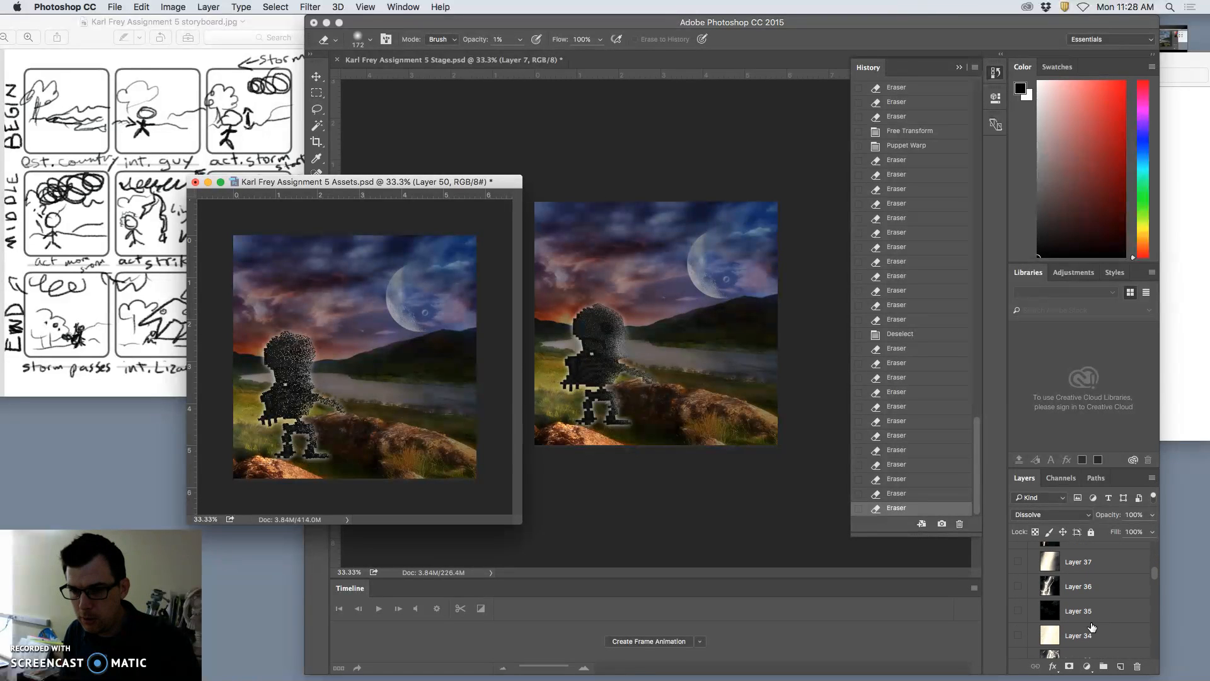
scroll(1081, 626, "down", 2)
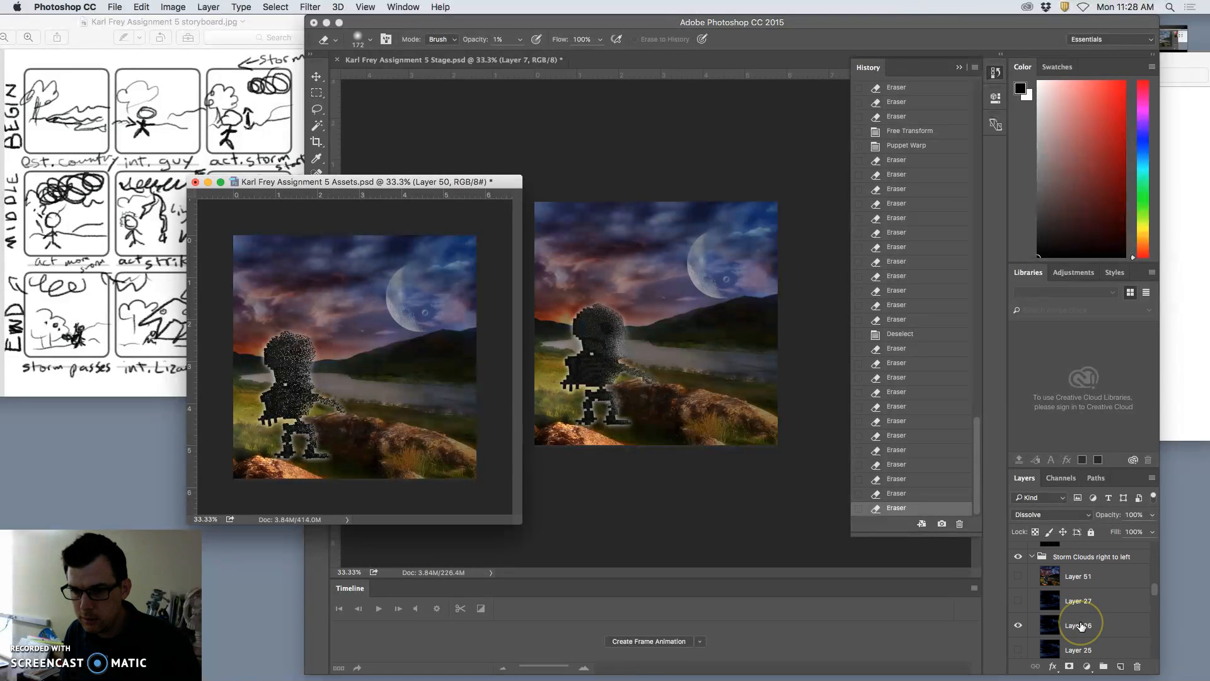
left_click(1079, 622)
left_click(1153, 515)
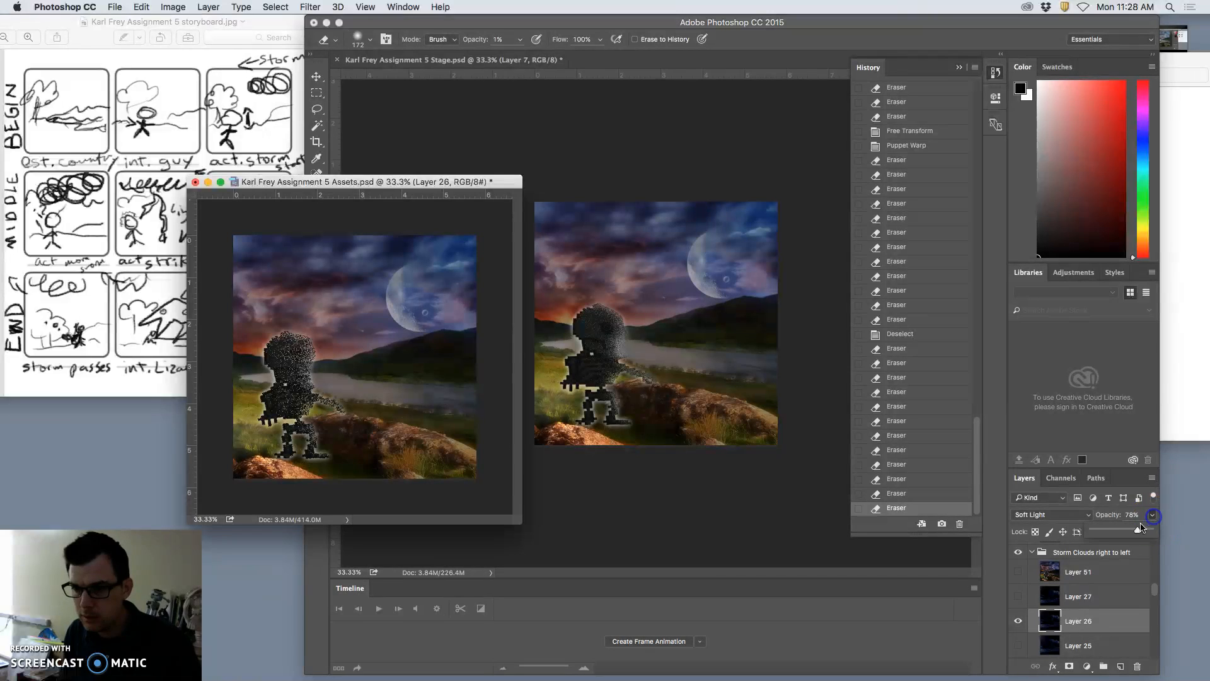
left_click_drag(1123, 533, 1121, 533)
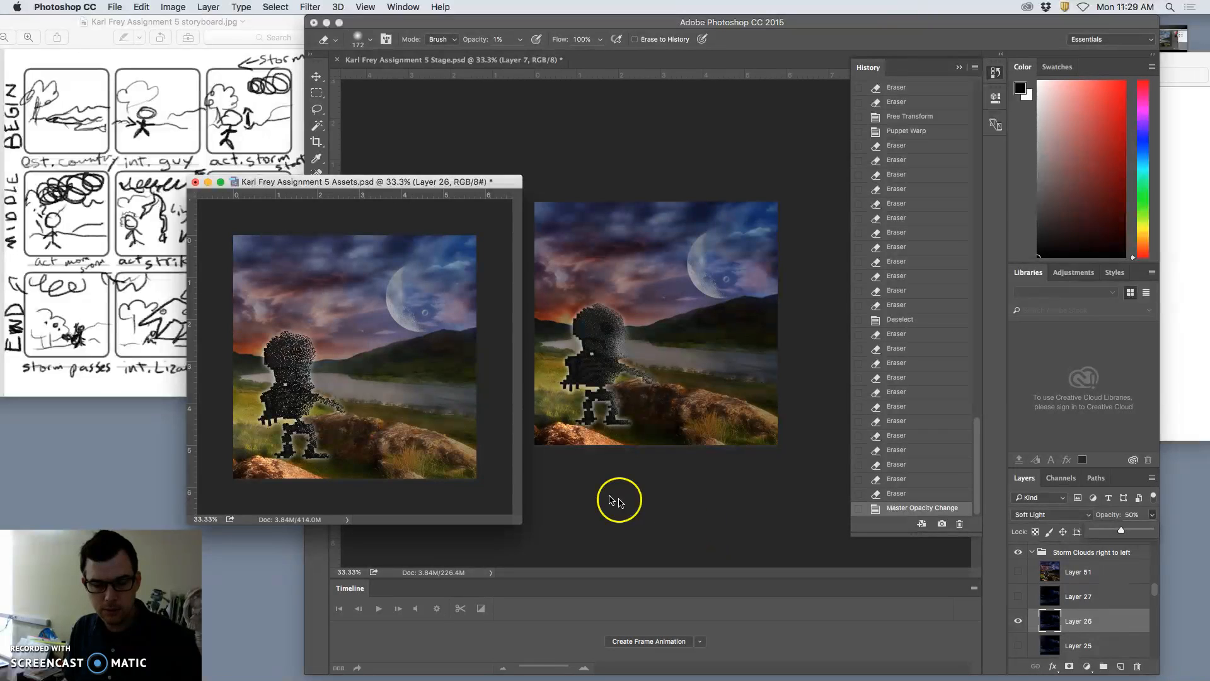
- Stamp all visible layers into a new merged layer and copy its entire canvas
left_click(213, 8)
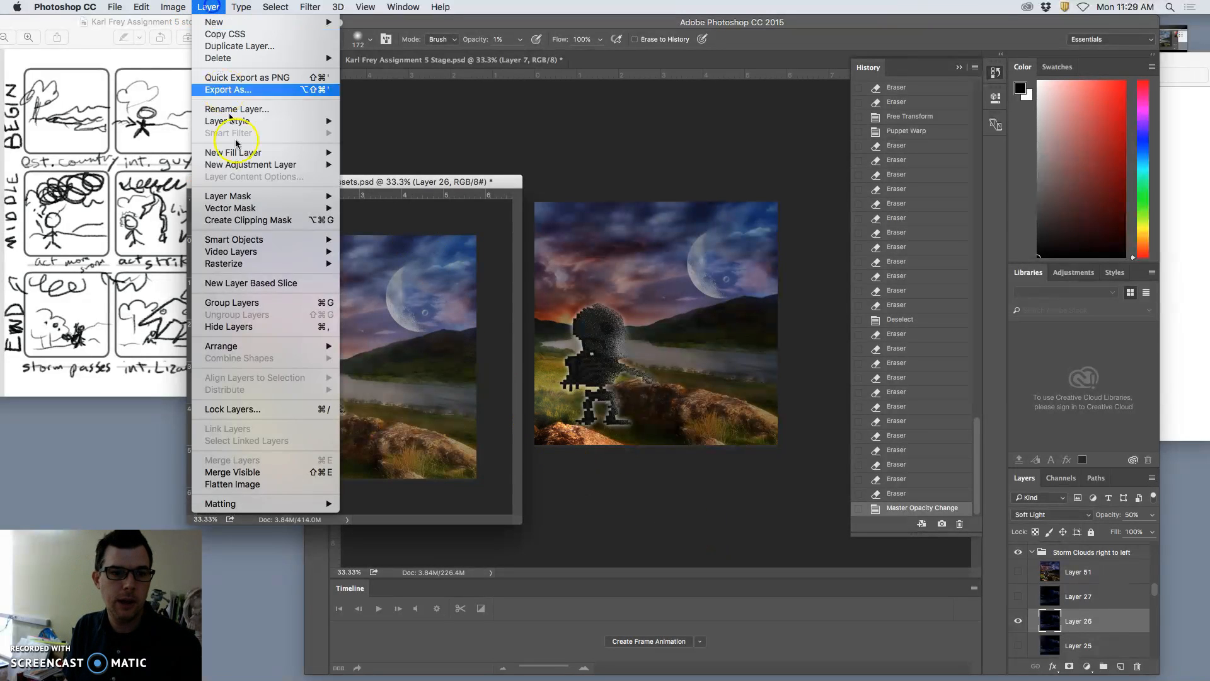
left_click(246, 470, "alt")
key("super+a")
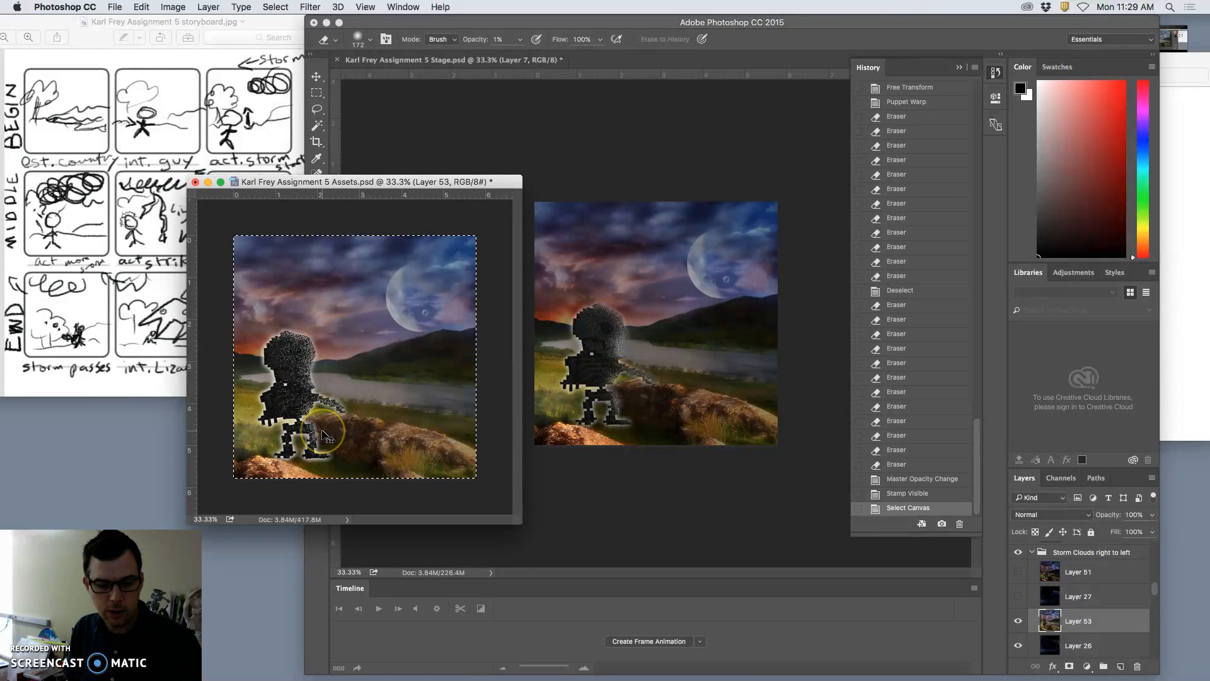
key("super+c")
- Paste the merged image into the Stage document as a new top layer and toggle its visibility to compare frames
left_click(581, 372)
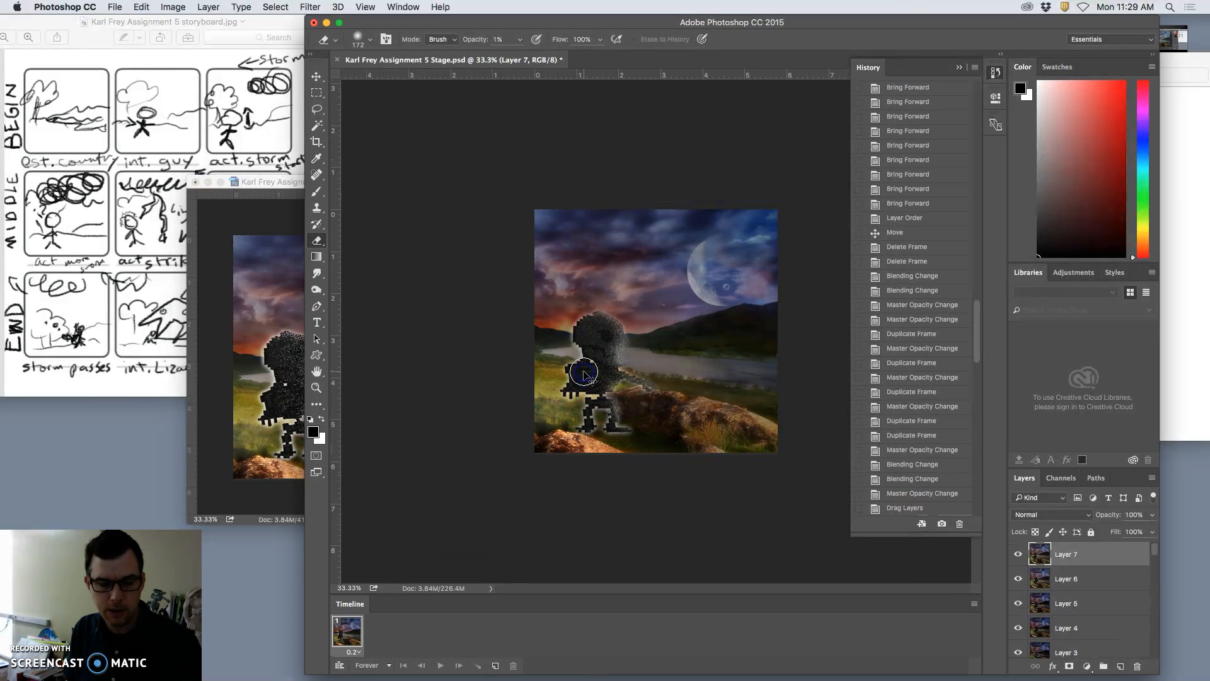
key("super+v")
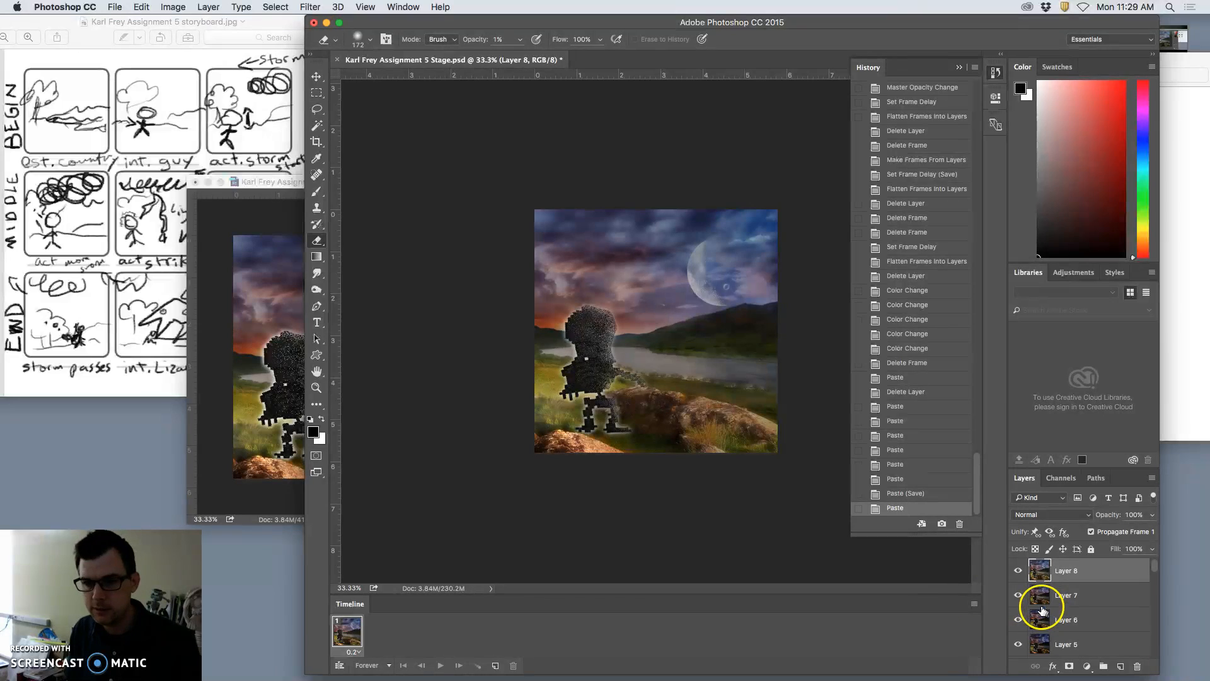
left_click(1019, 571)
left_click(1018, 572)
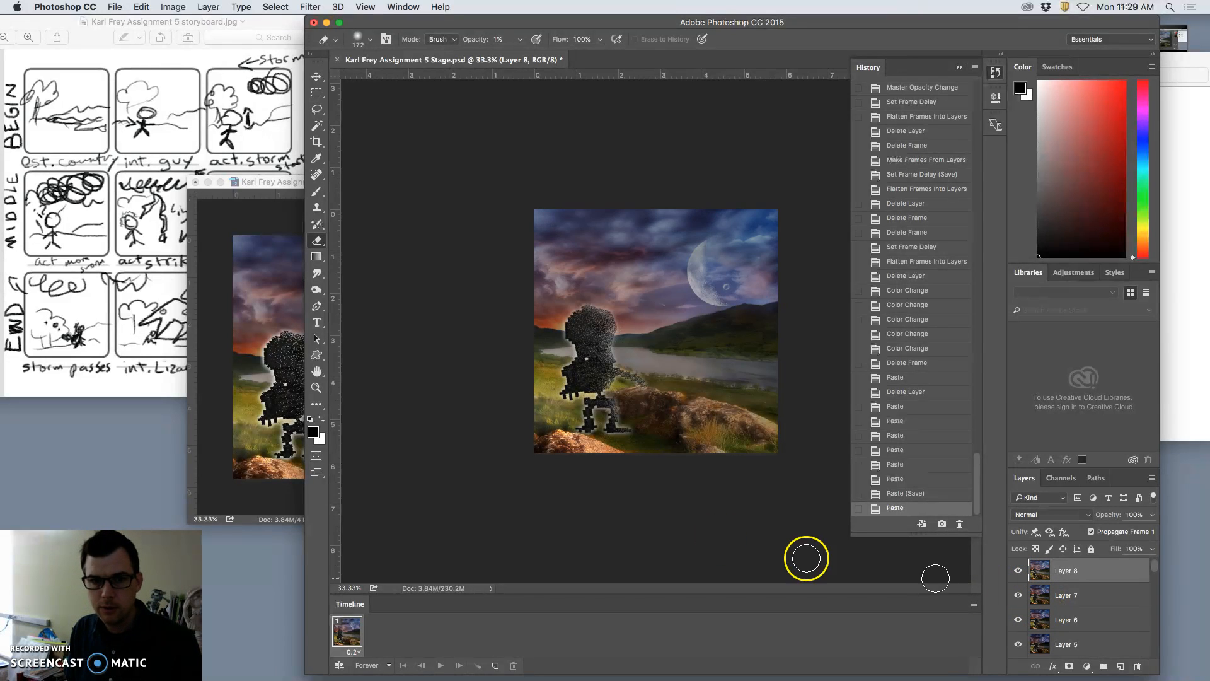
- Return to the Assets document and hide the merged Layer 53
left_click(230, 374)
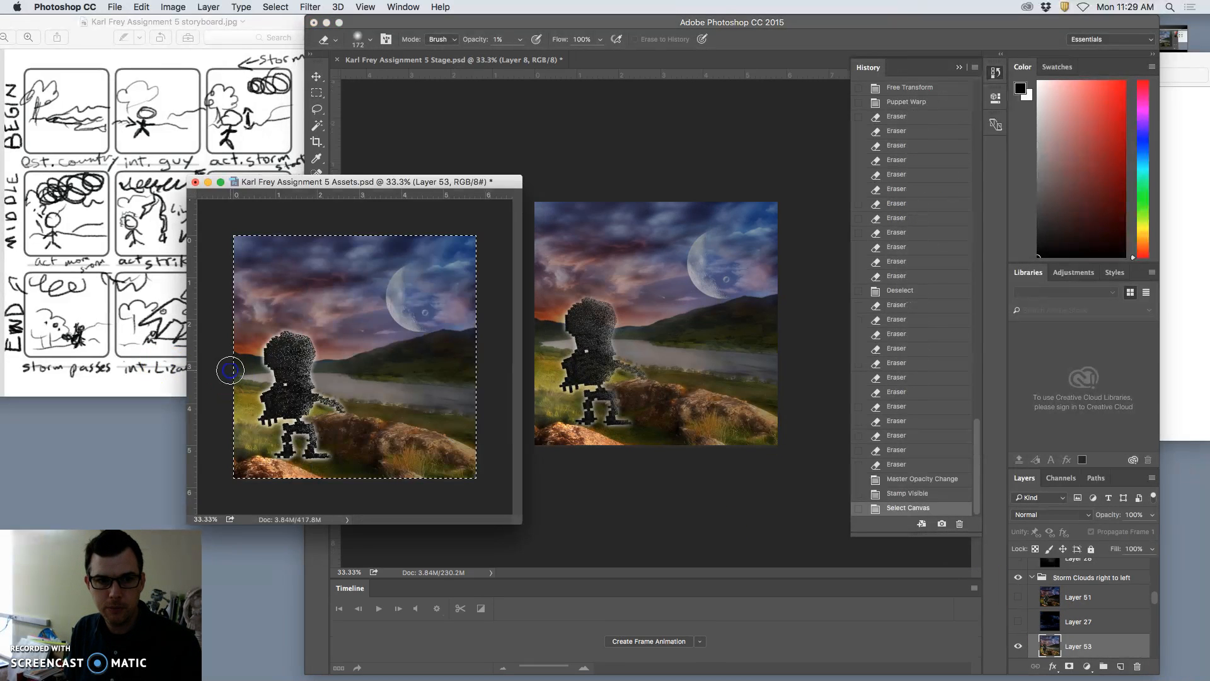
key("super+a")
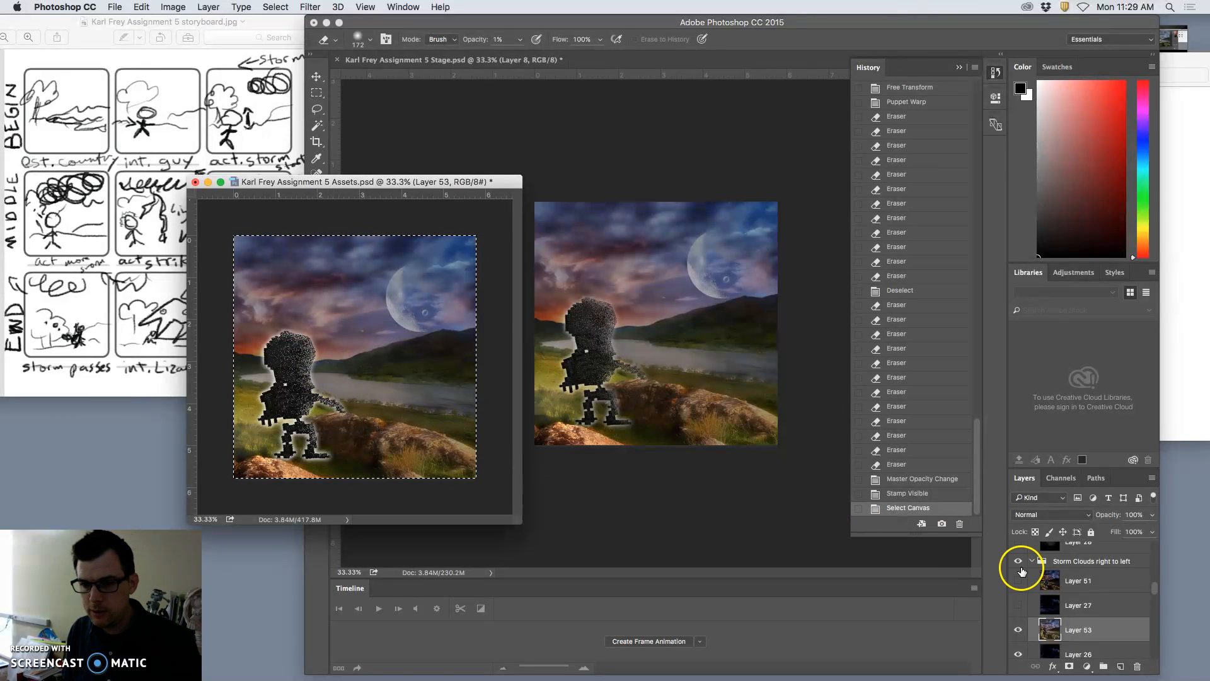
left_click(1018, 629)
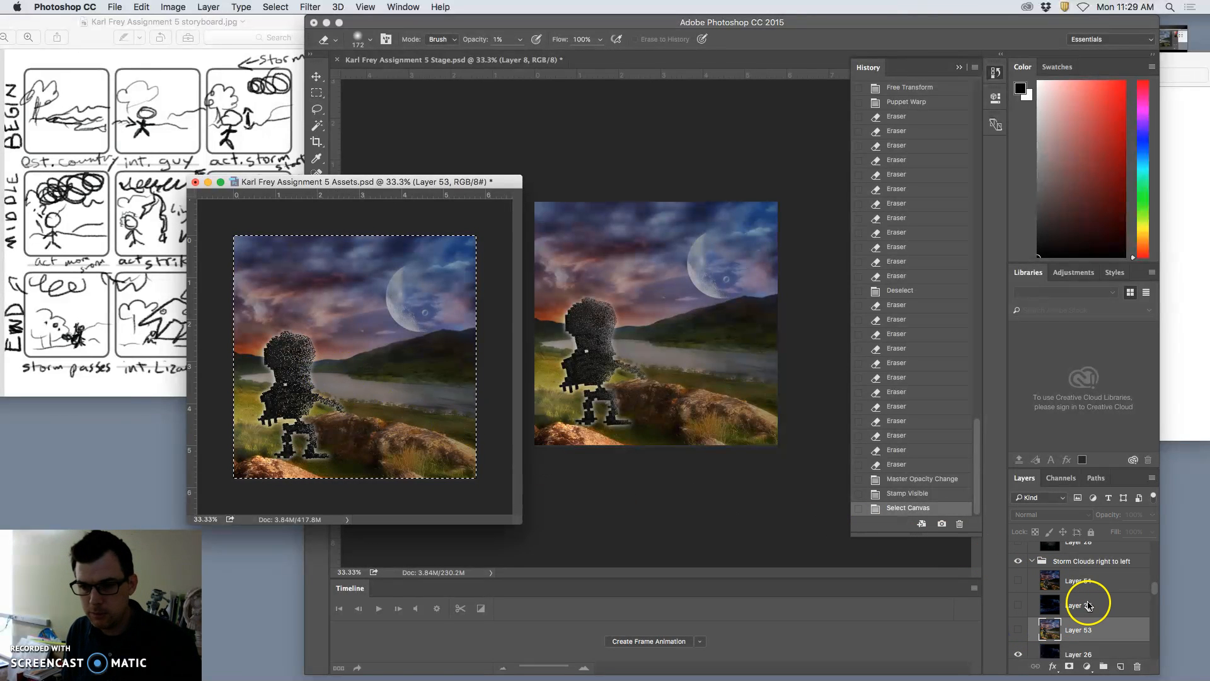
left_click(431, 393)
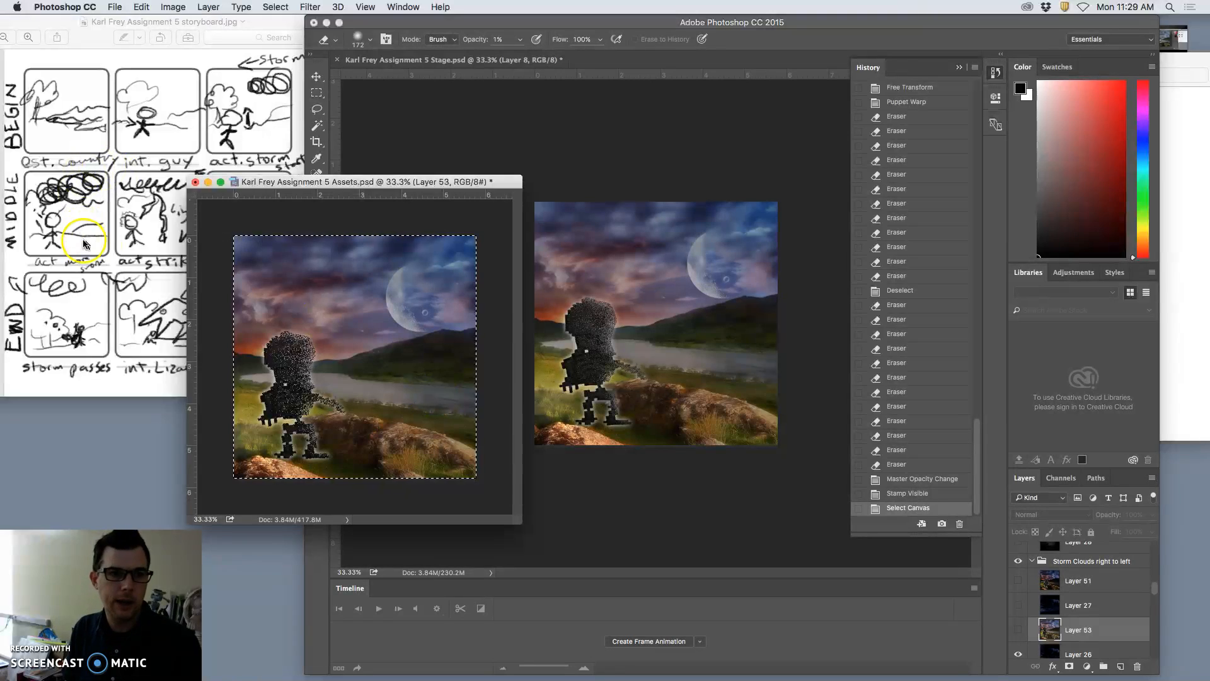
- Try to place the Assignment 2 creature composite PNG from the 5. Gif Transformation folder into the Stage document
left_click(109, 247)
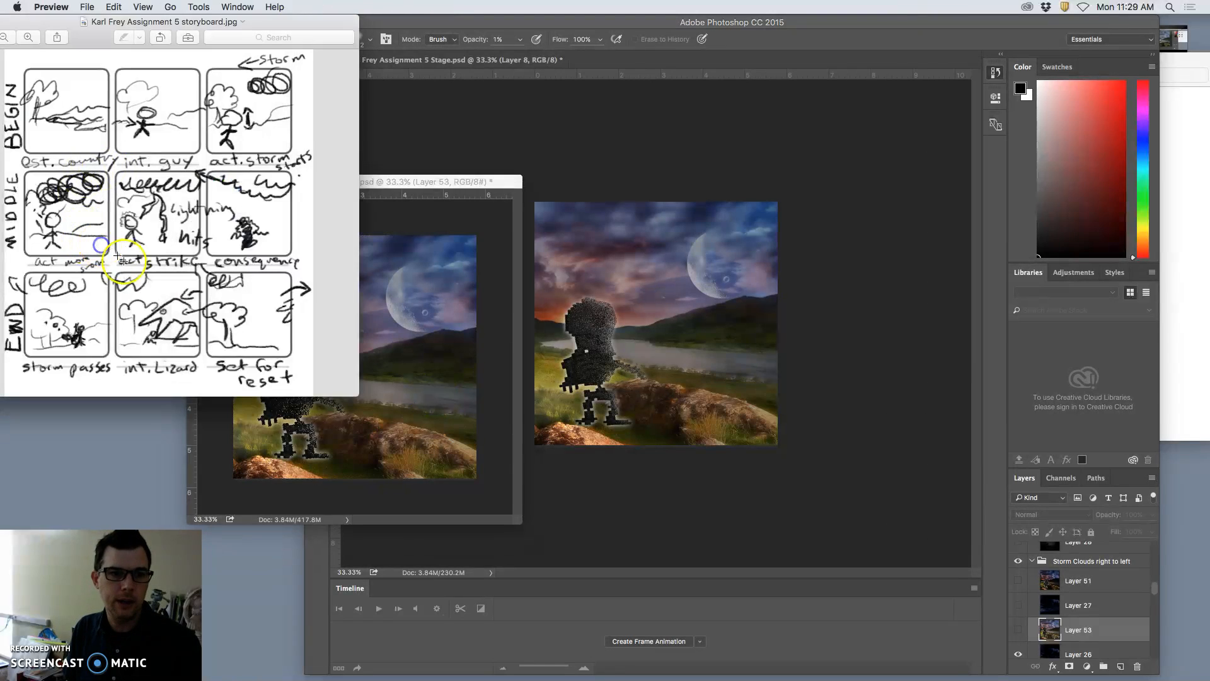
left_click(1183, 333)
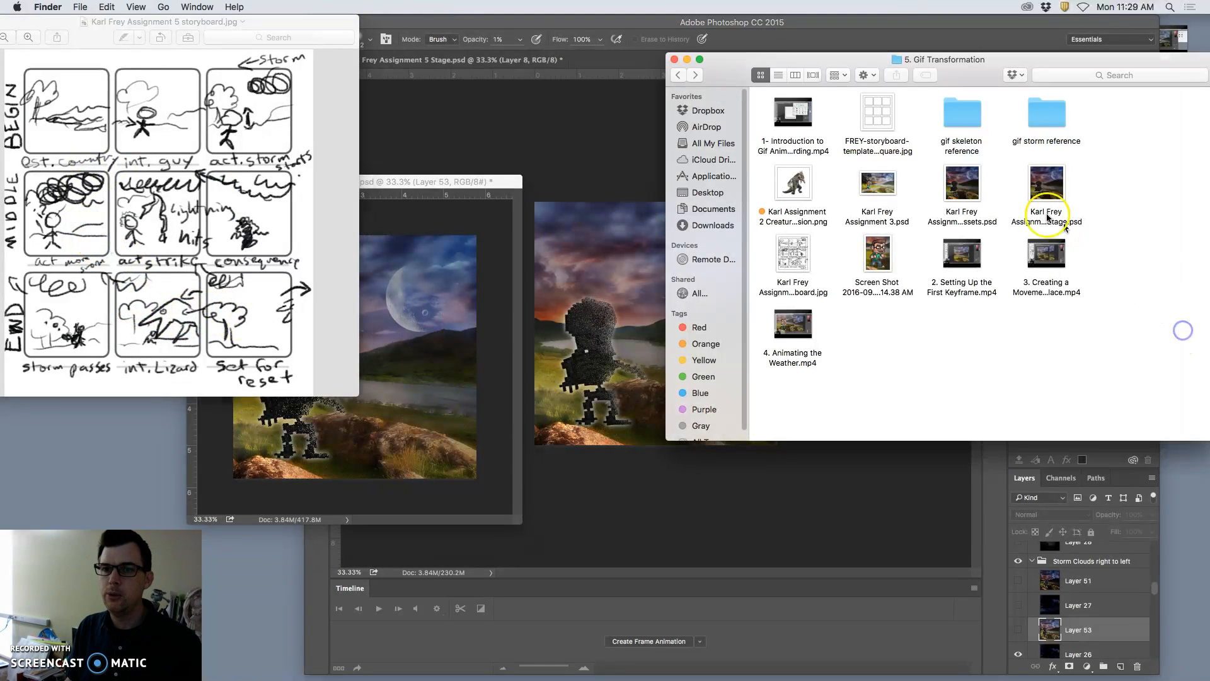
left_click(798, 188)
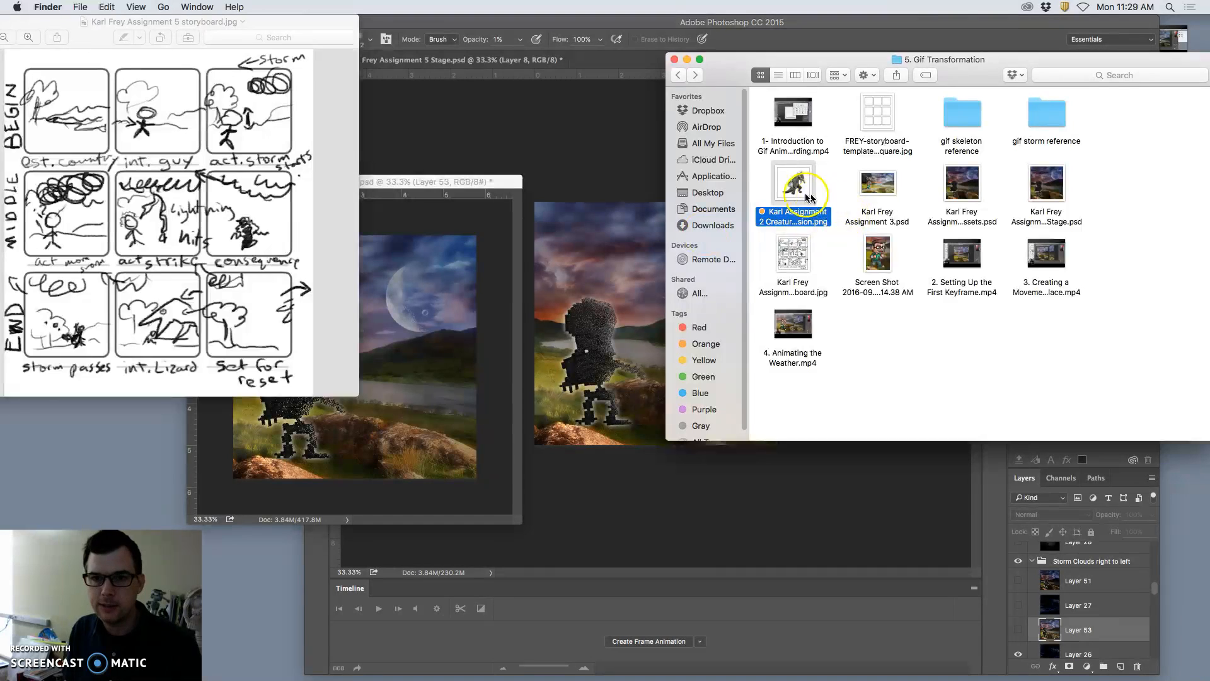
left_click_drag(798, 194, 594, 372)
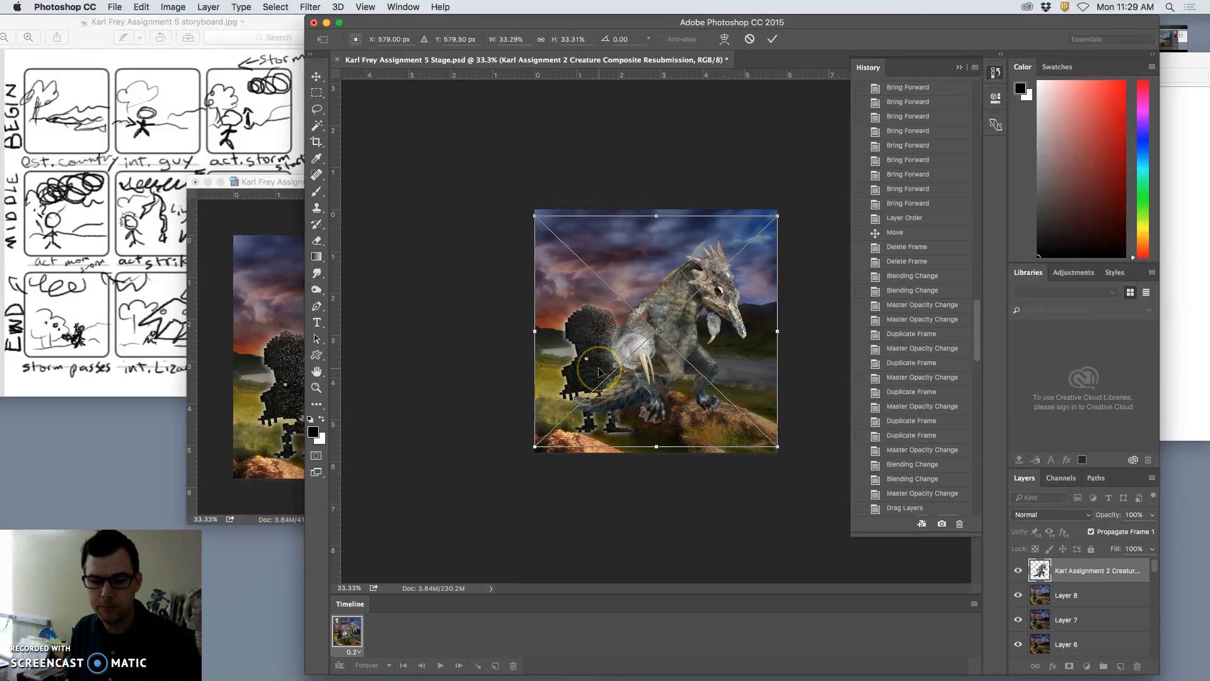
key("Return")
key("e")
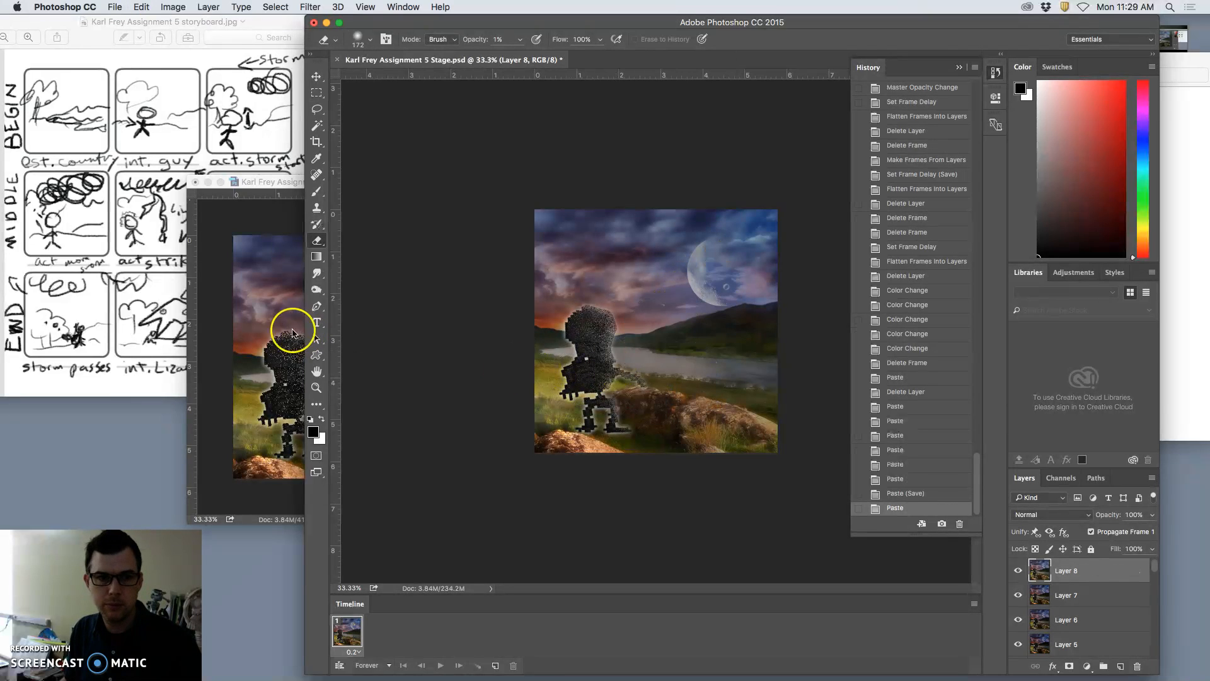
- Place the Assignment 2 creature composite PNG into the Assets document as an embedded smart object
left_click(291, 328)
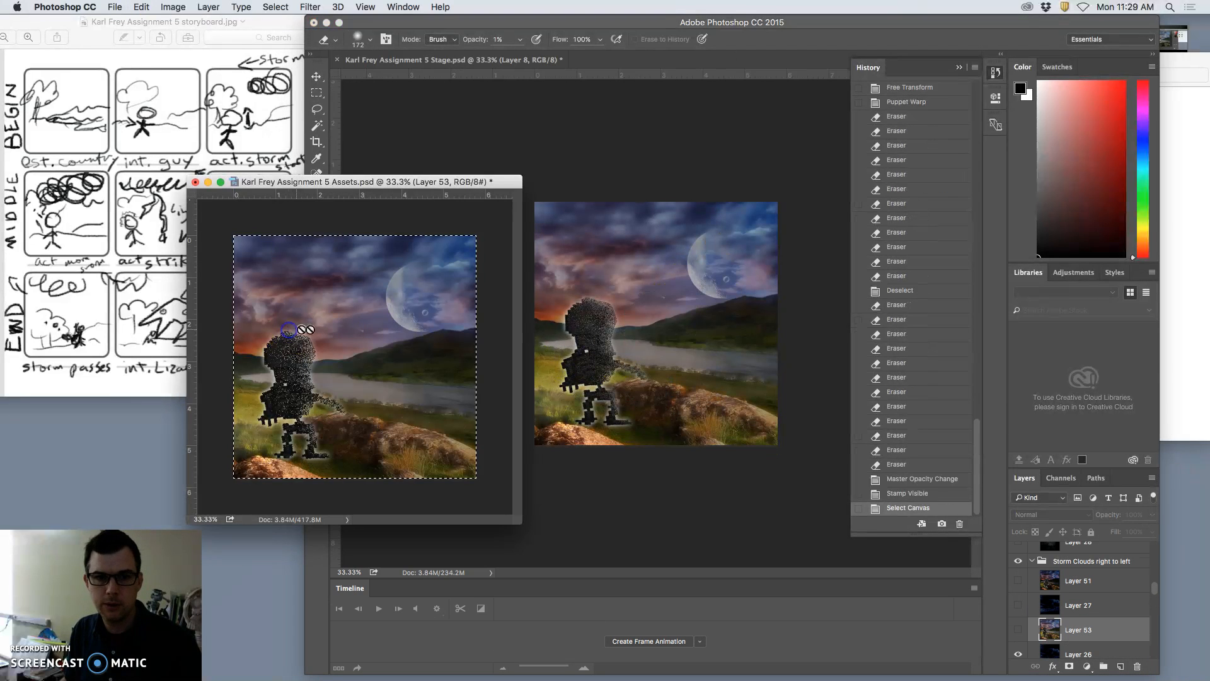
left_click(1201, 376)
left_click_drag(797, 186, 396, 305)
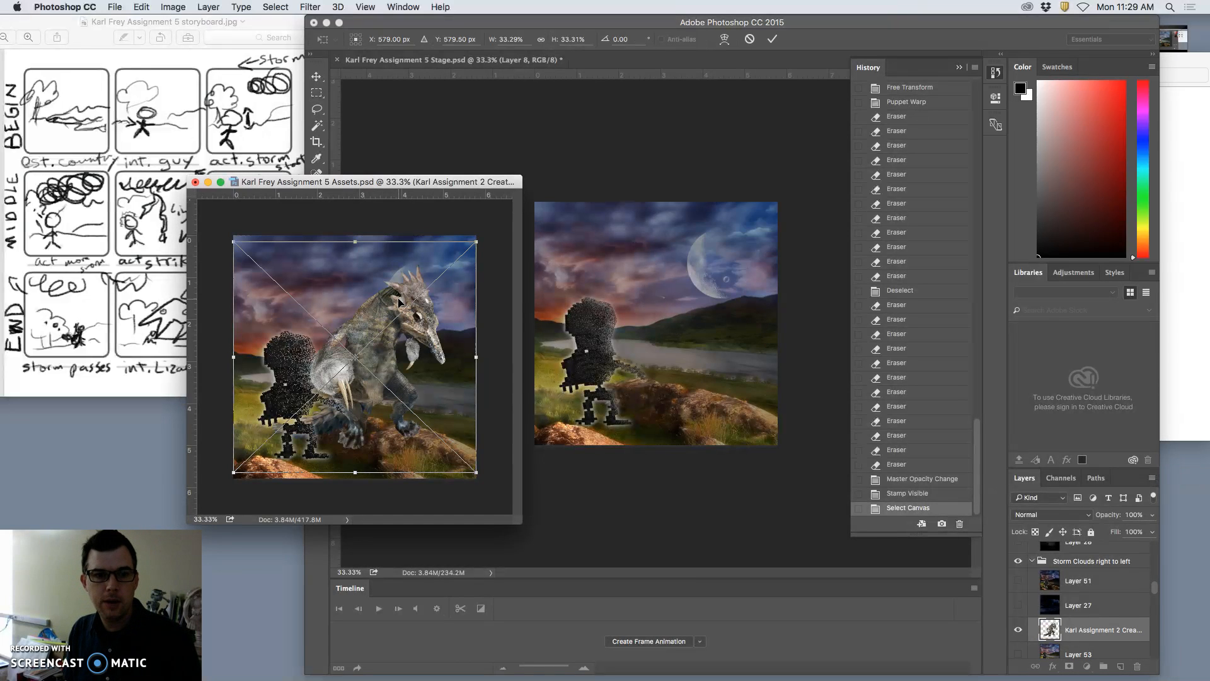
key("Return")
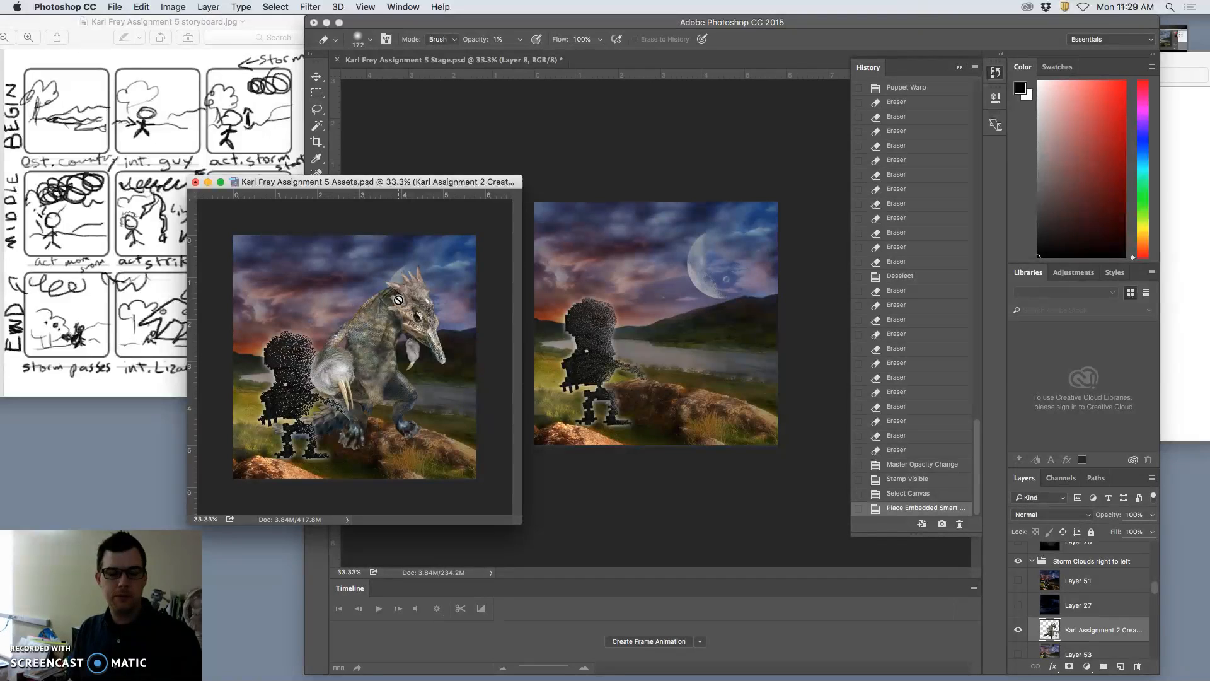
- Scale the placed creature to about 47.6%, shift it over the landscape, and flip it horizontally to face the skeleton
key("ctrl+t")
left_click_drag(476, 247, 602, 167)
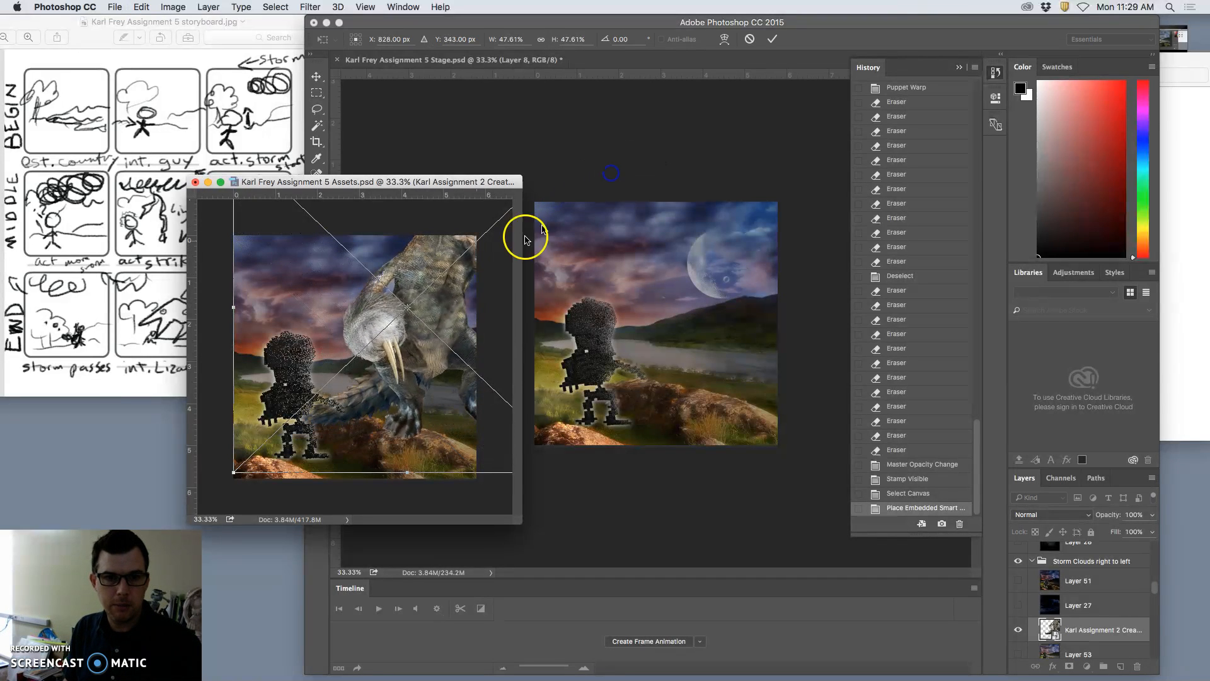
left_click_drag(439, 293, 428, 353)
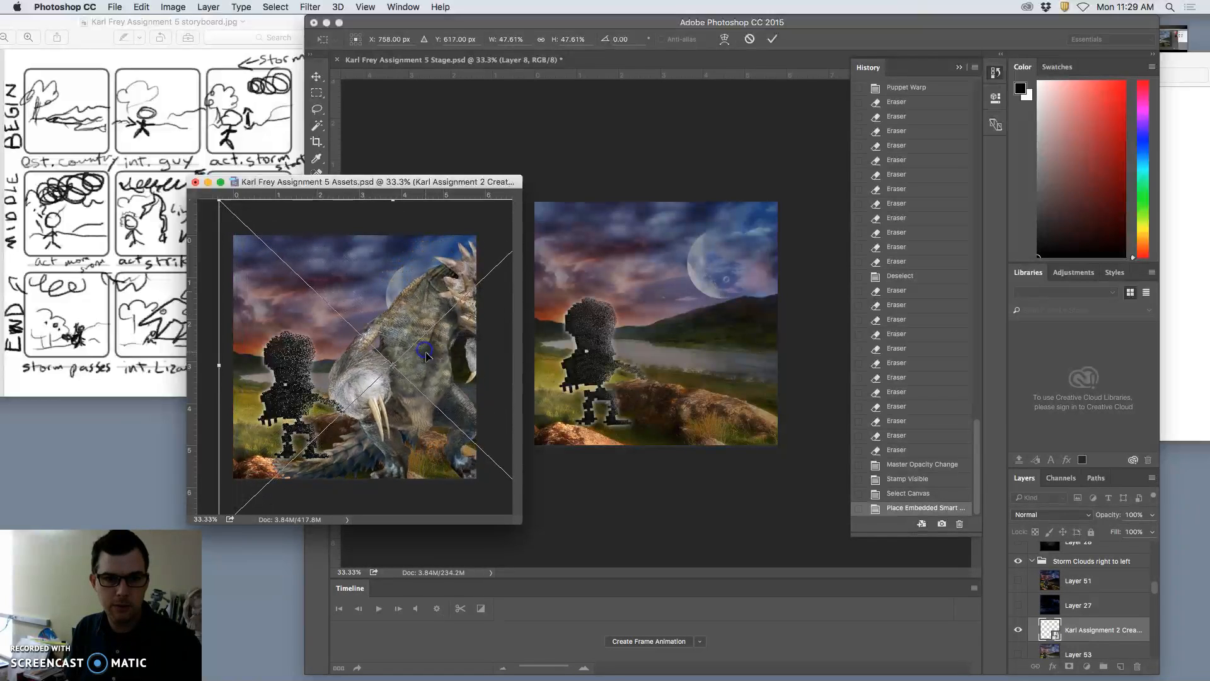
right_click(428, 356)
left_click(484, 502)
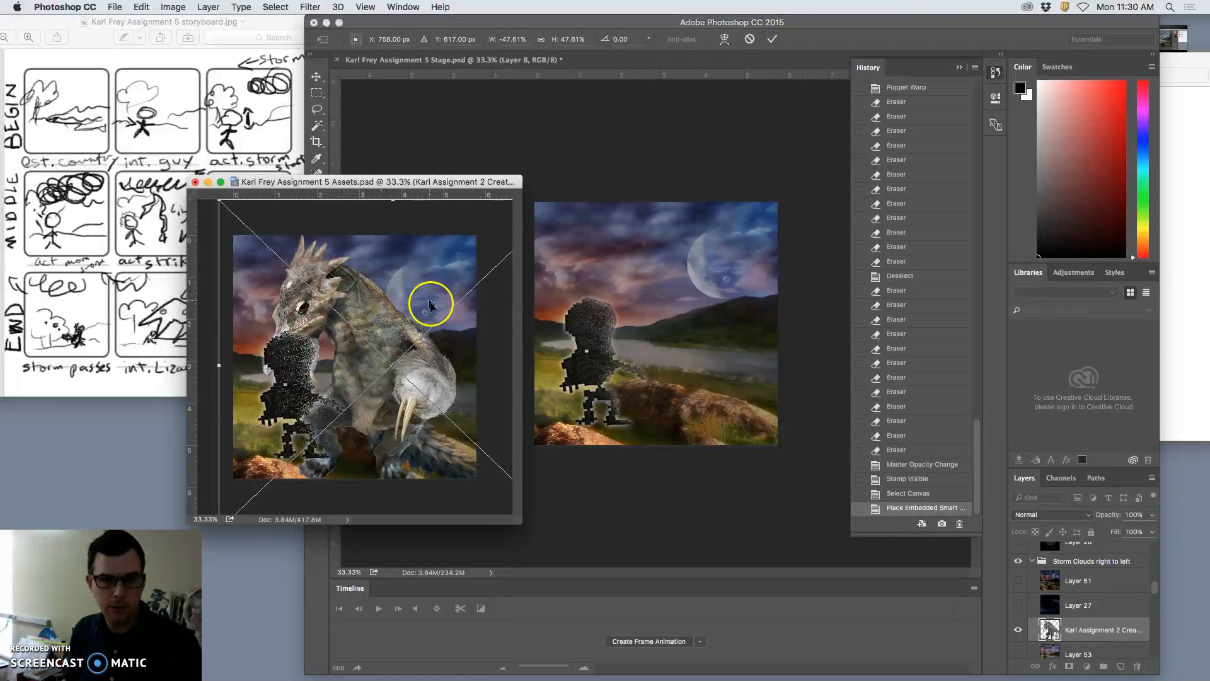
- Rotate the creature about -11 degrees and move it partly off the canvas's right edge
key("super+minus")
left_click_drag(527, 388, 767, 591)
left_click_drag(734, 532, 735, 492)
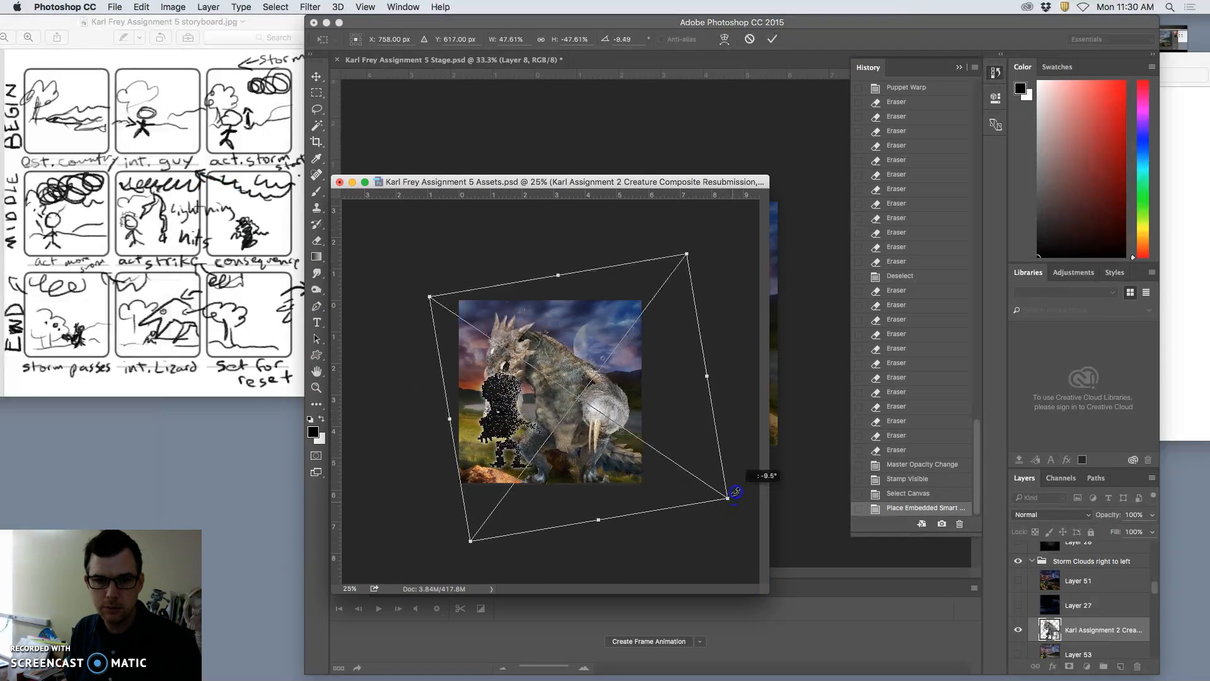
left_click_drag(561, 377, 647, 360)
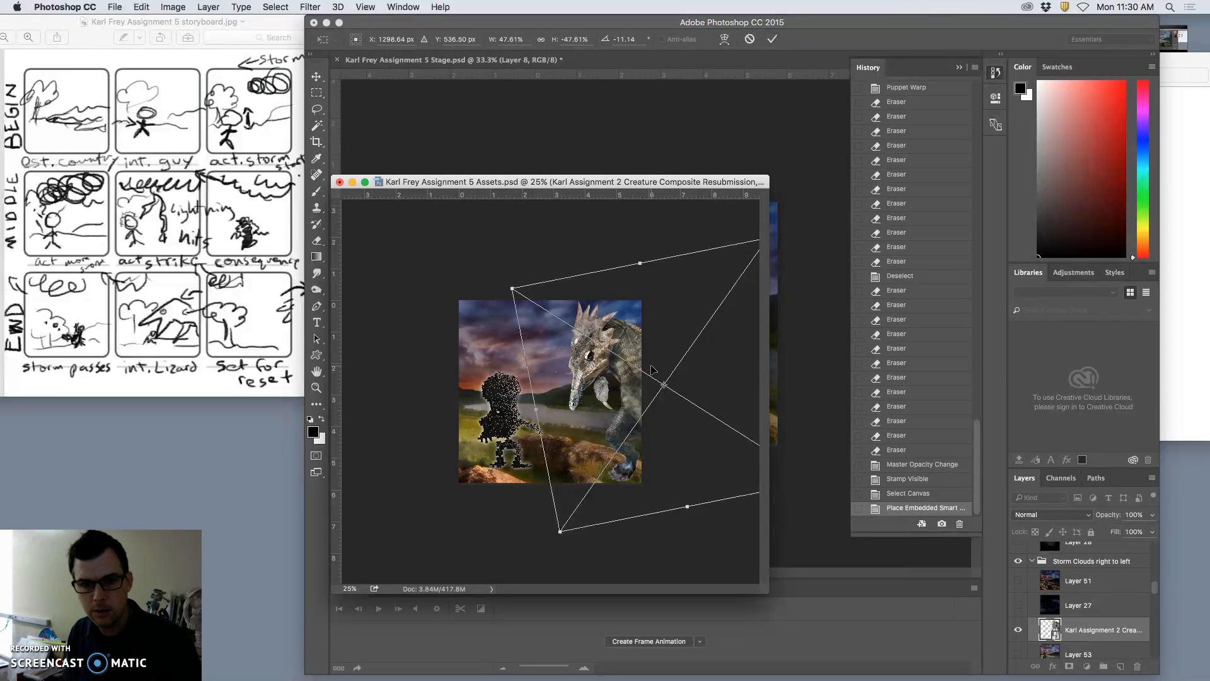
key("Return")
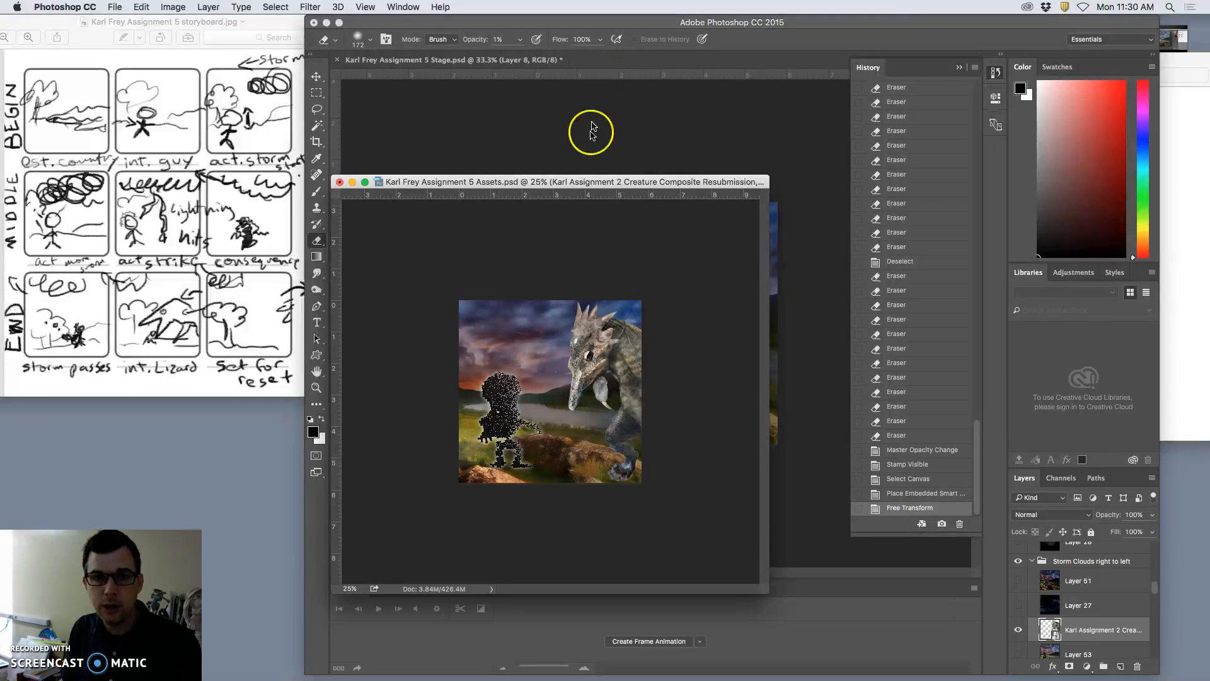
- Move the creature layer out of the Storm Clouds group to just above Layer 50
left_click_drag(584, 181, 381, 159)
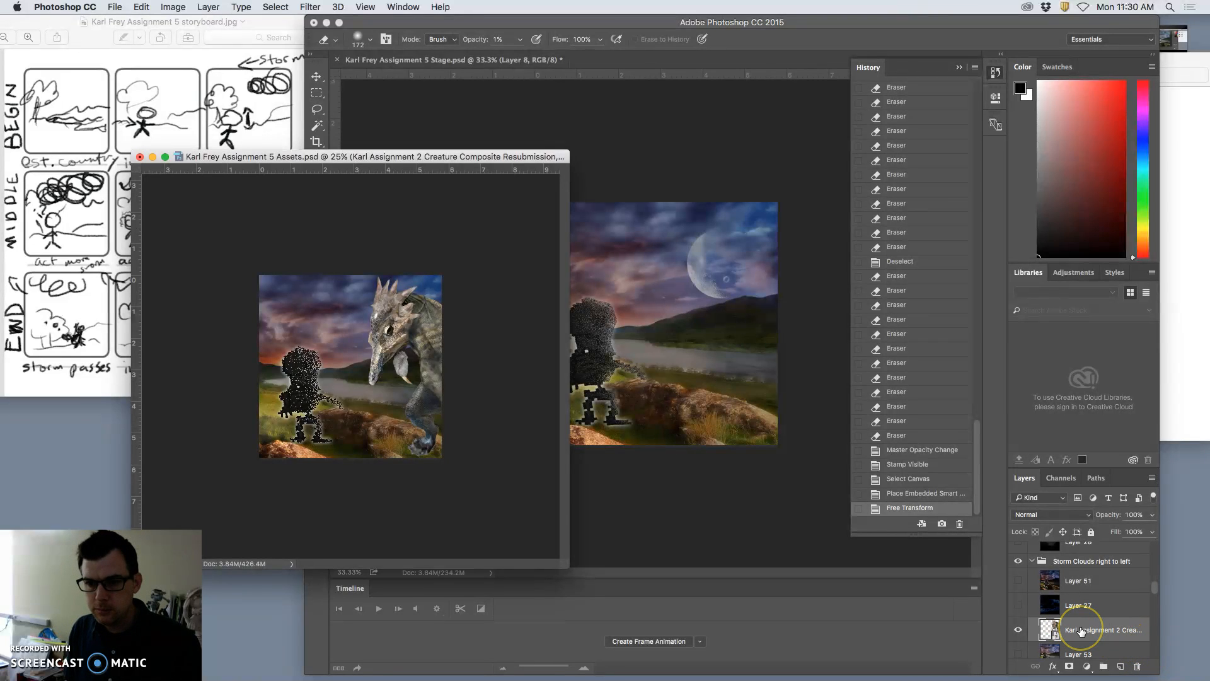
scroll(1080, 630, "down", 3)
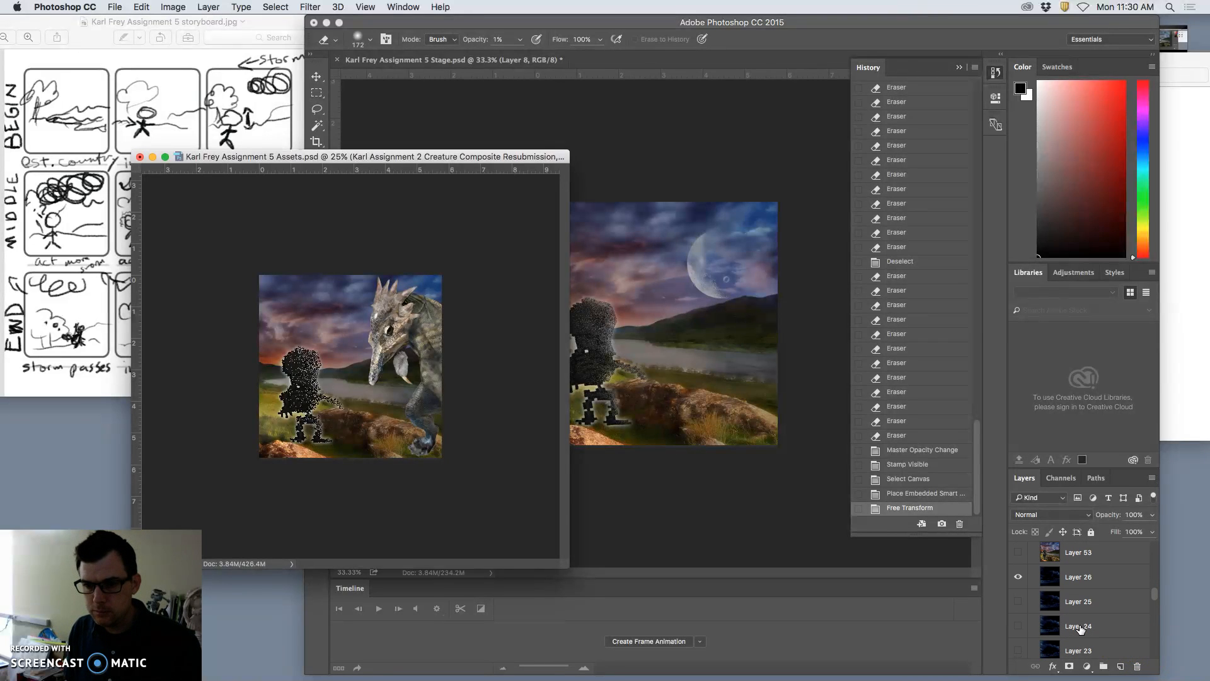
scroll(1081, 629, "up", 1)
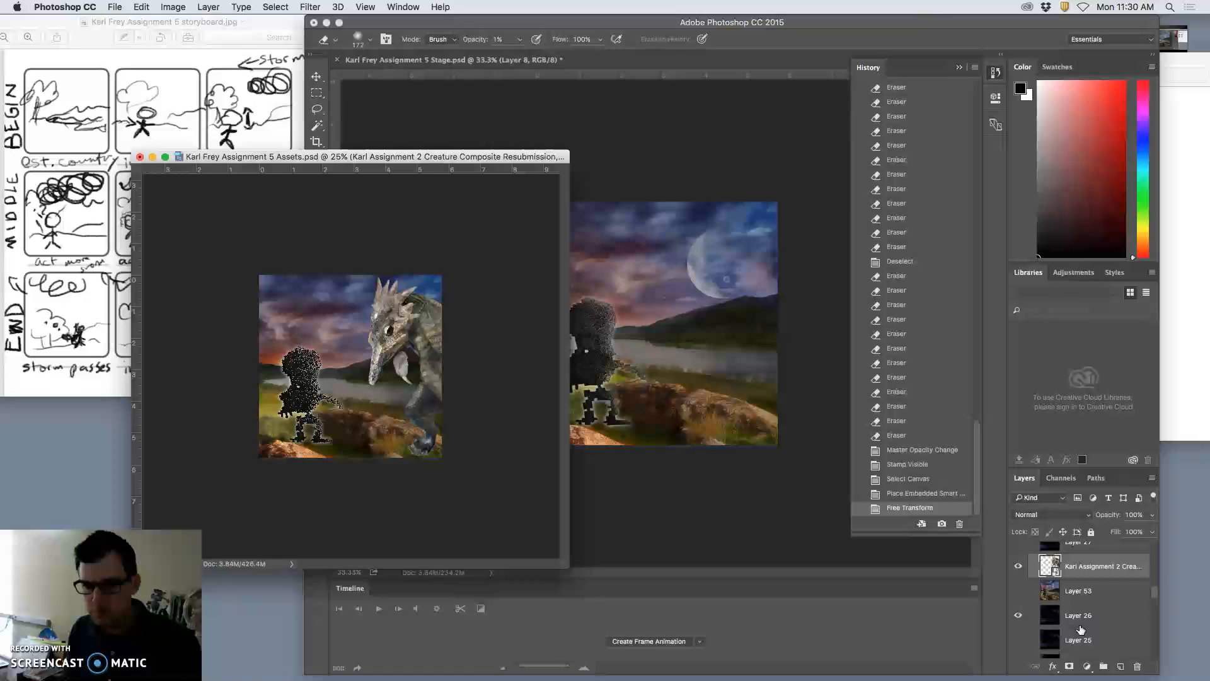
left_click(1019, 572)
left_click(1019, 572)
mouse_move(1072, 567)
left_mouse_down()
mouse_move(1074, 534)
mouse_move(1078, 587)
left_mouse_up()
- Collapse the Lightning Strike layer group
scroll(1075, 586, "down", 3)
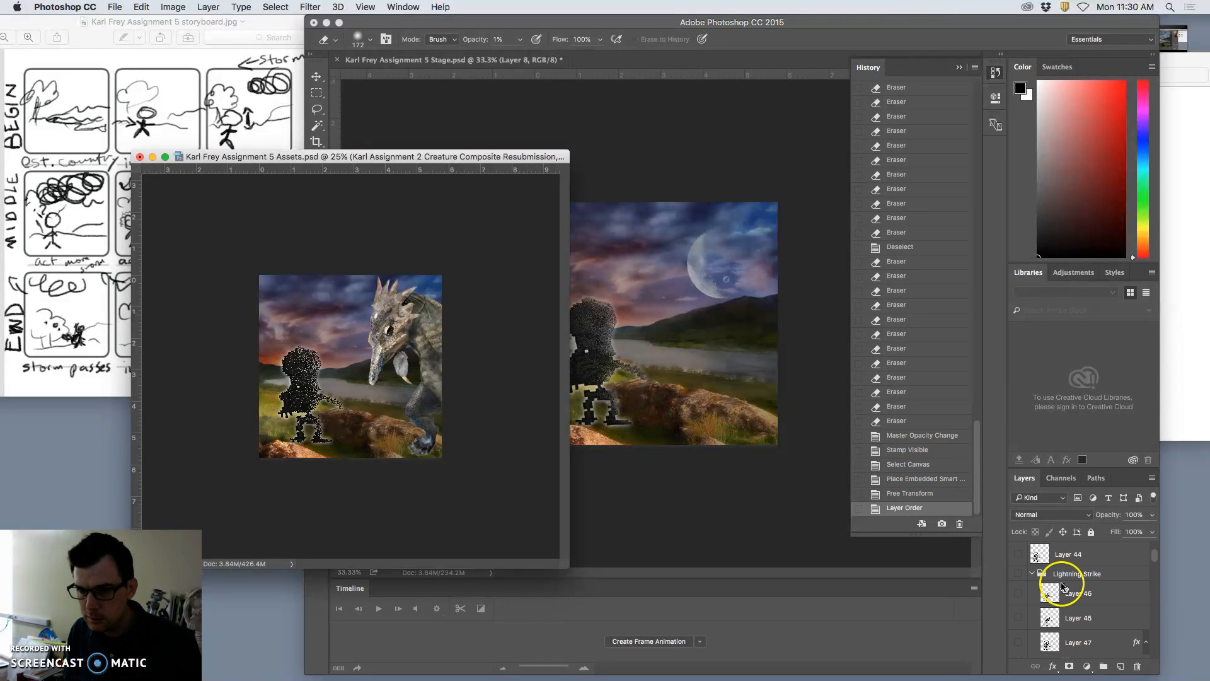
left_click(1029, 575)
left_click(1030, 574)
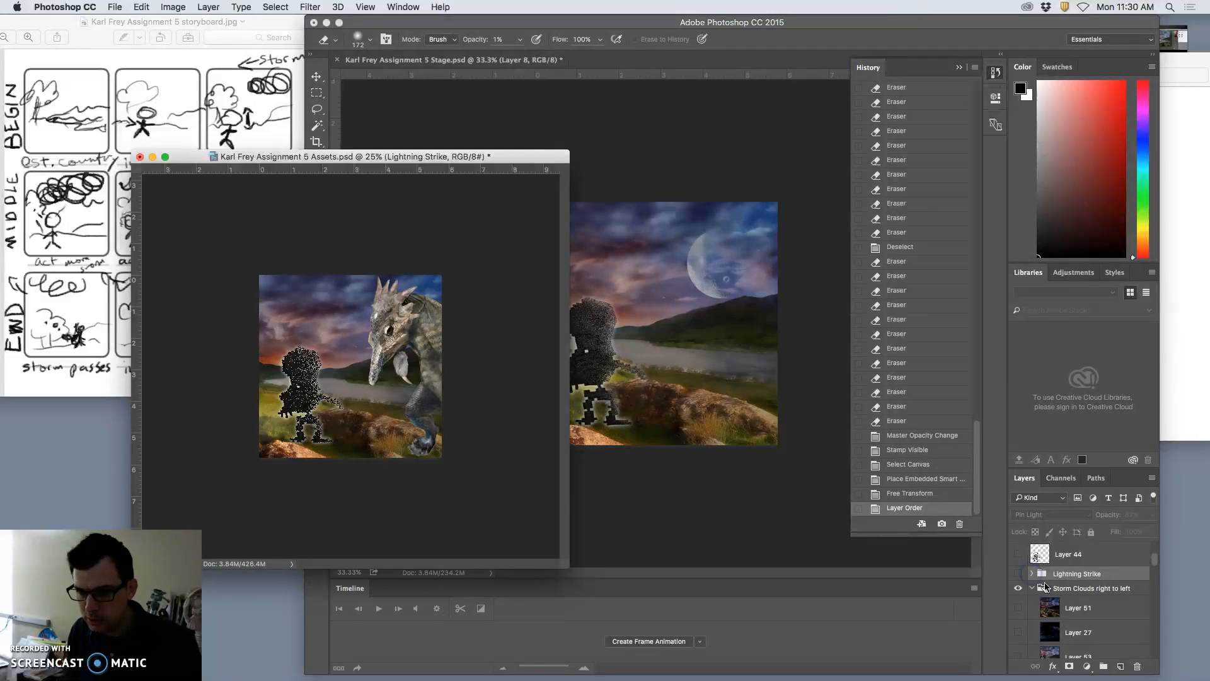
scroll(1046, 595, "down", 2)
scroll(1048, 598, "up", 1)
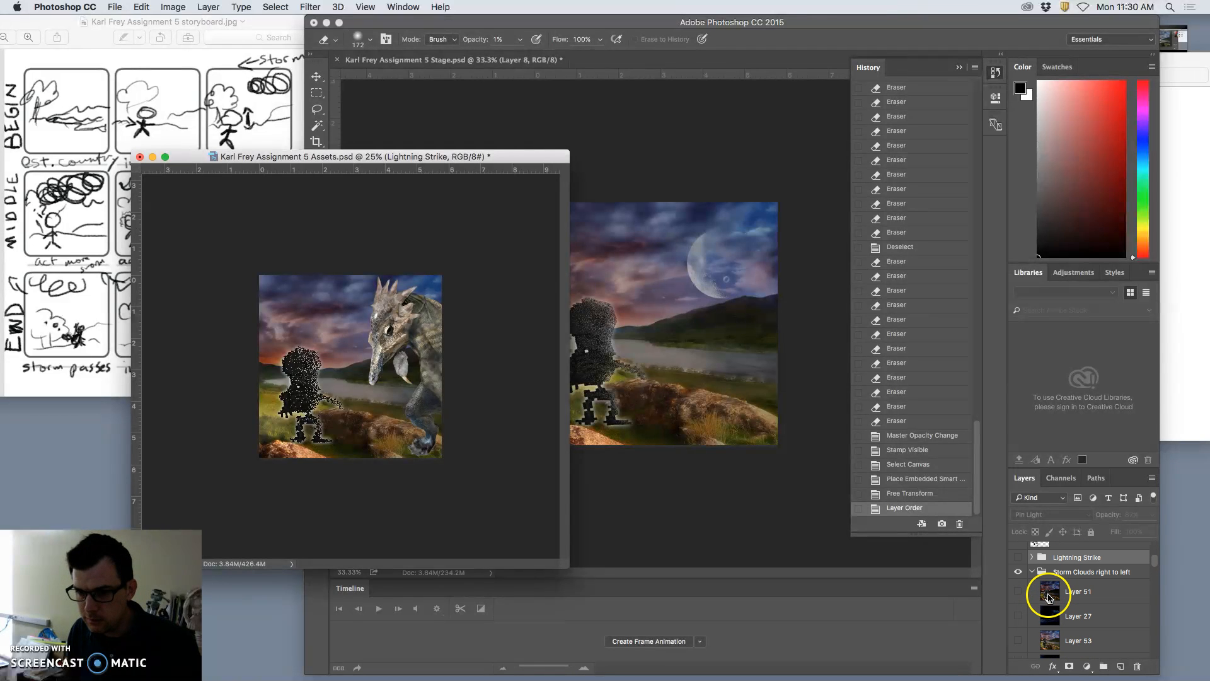
scroll(1047, 574, "up", 3)
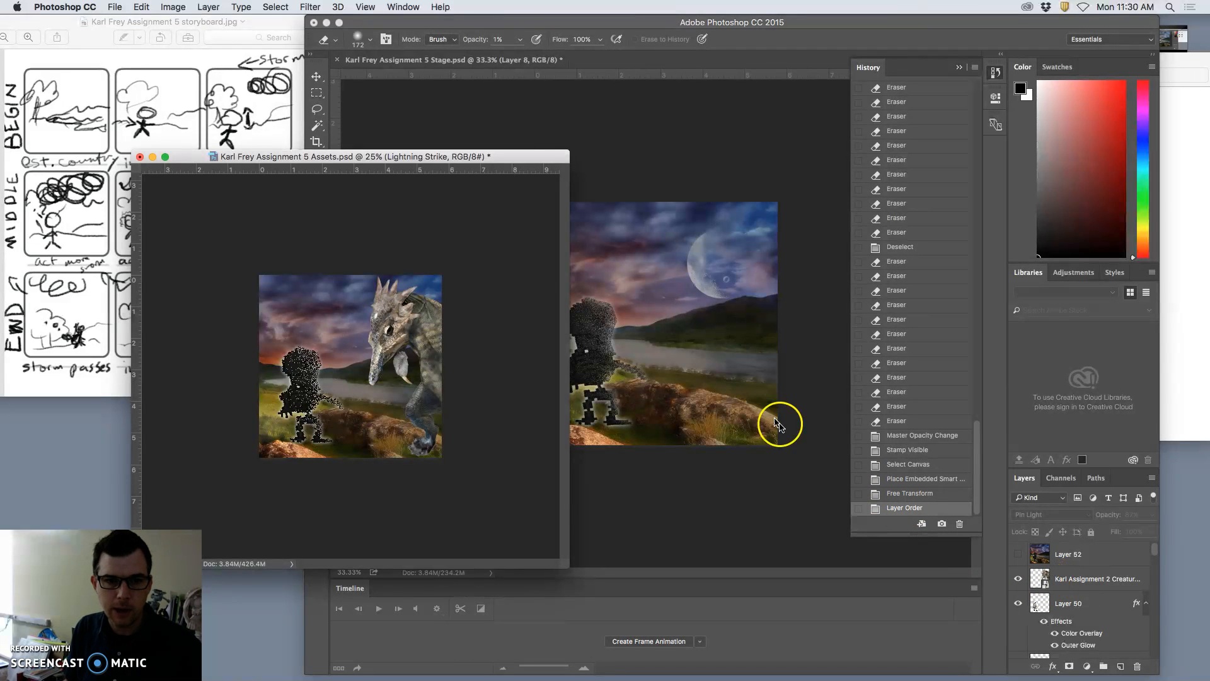
- Lower the opacity of storm cloud Layer 26 in the Assets document to 38%
left_click(697, 377)
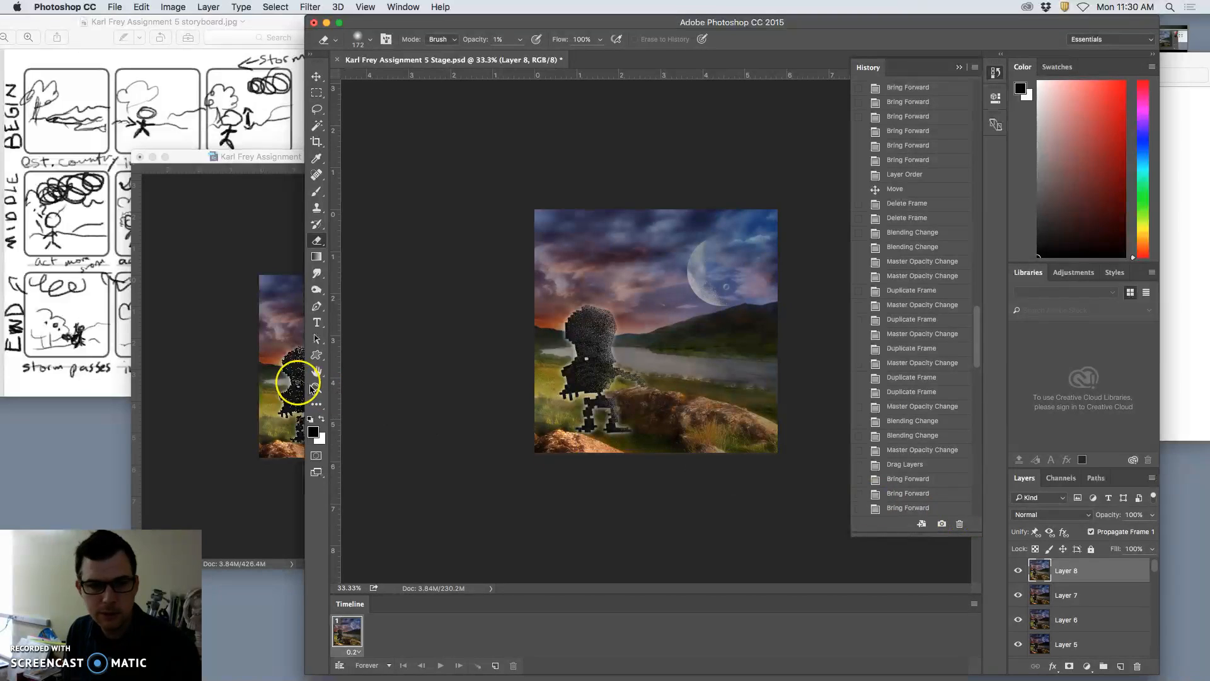
left_click(283, 383)
scroll(1097, 631, "down", 2)
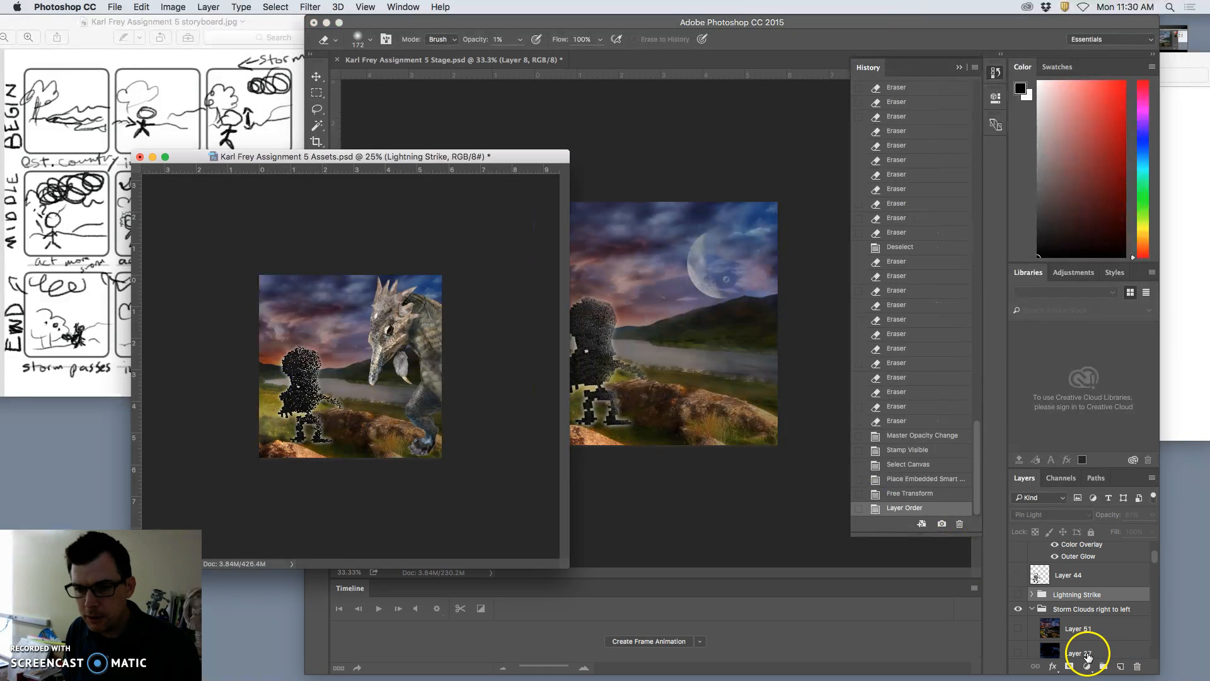
scroll(1040, 580, "down", 10)
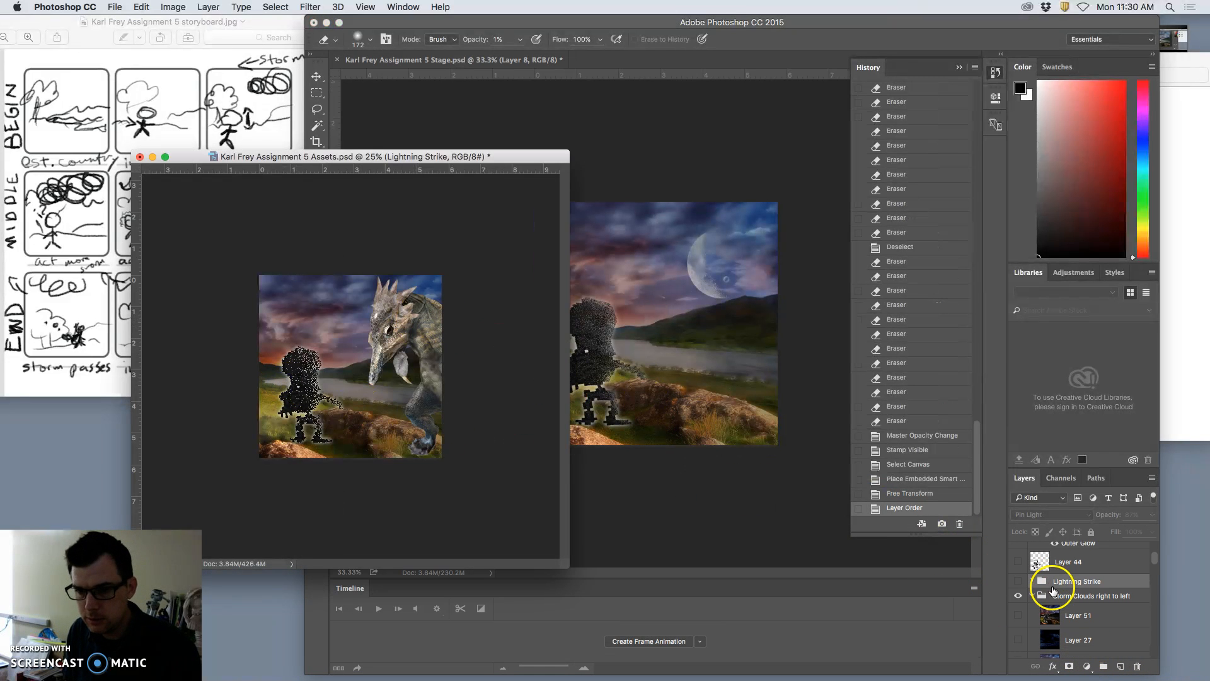
scroll(1053, 590, "up", 5)
left_click(1050, 598)
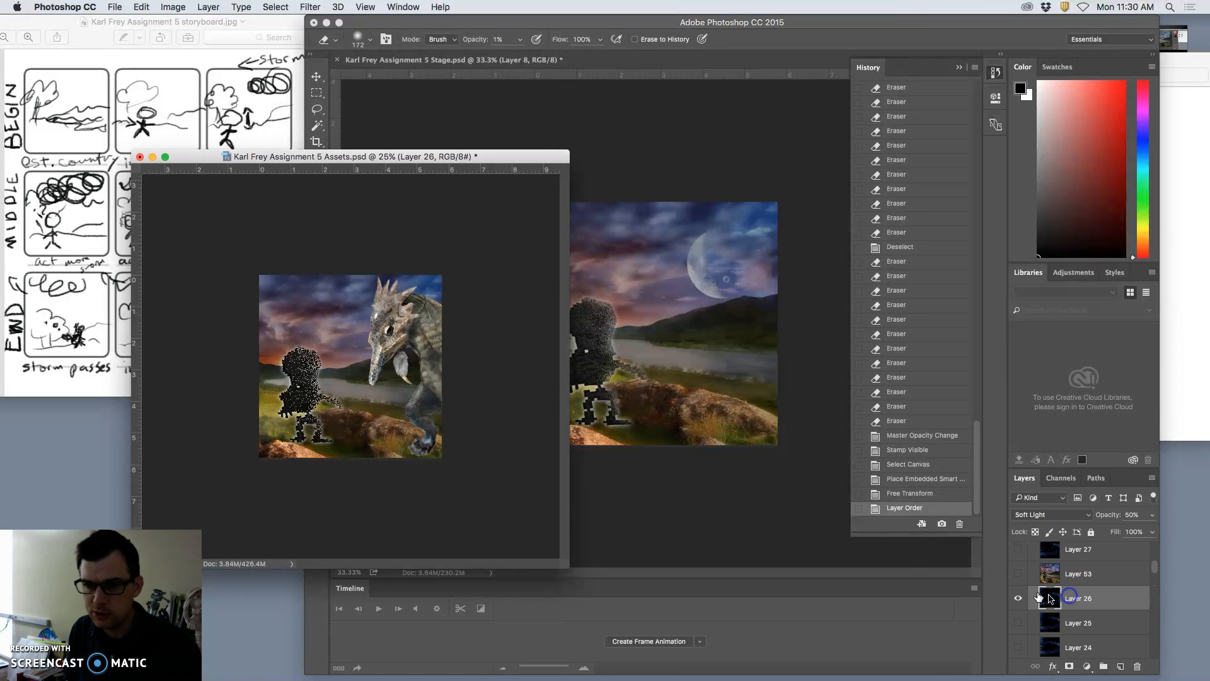
left_click(1153, 515)
left_click_drag(1125, 533, 1122, 533)
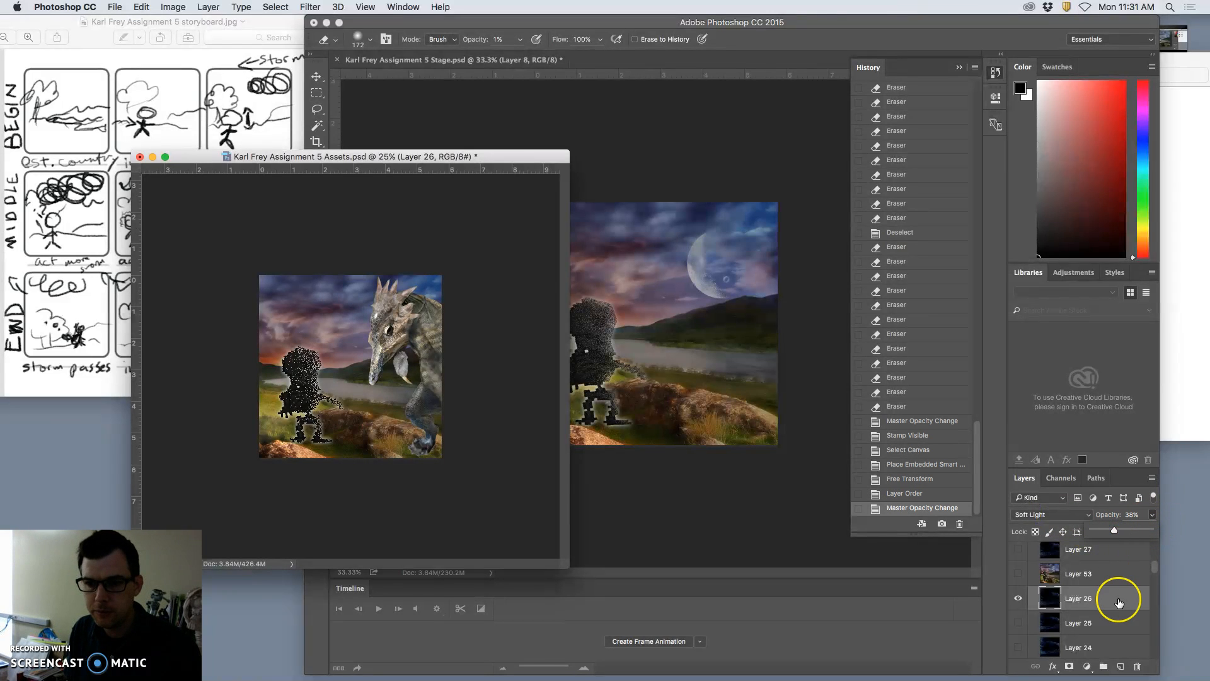
- Toggle layer m1's visibility to check its effect and set its opacity to 61%
scroll(1117, 597, "up", 3)
scroll(1119, 603, "up", 2)
scroll(1120, 603, "down", 8)
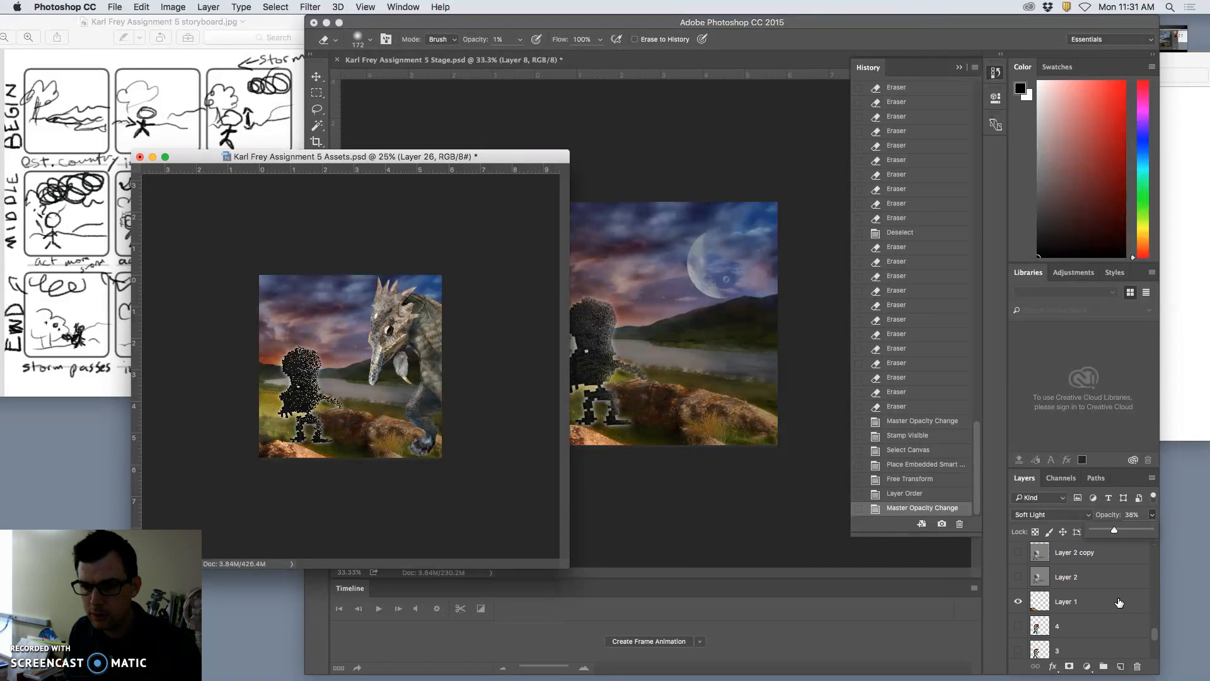
scroll(1120, 603, "up", 2)
scroll(1120, 603, "up", 1)
left_click(1097, 604)
left_click(1019, 607)
left_click(1019, 606)
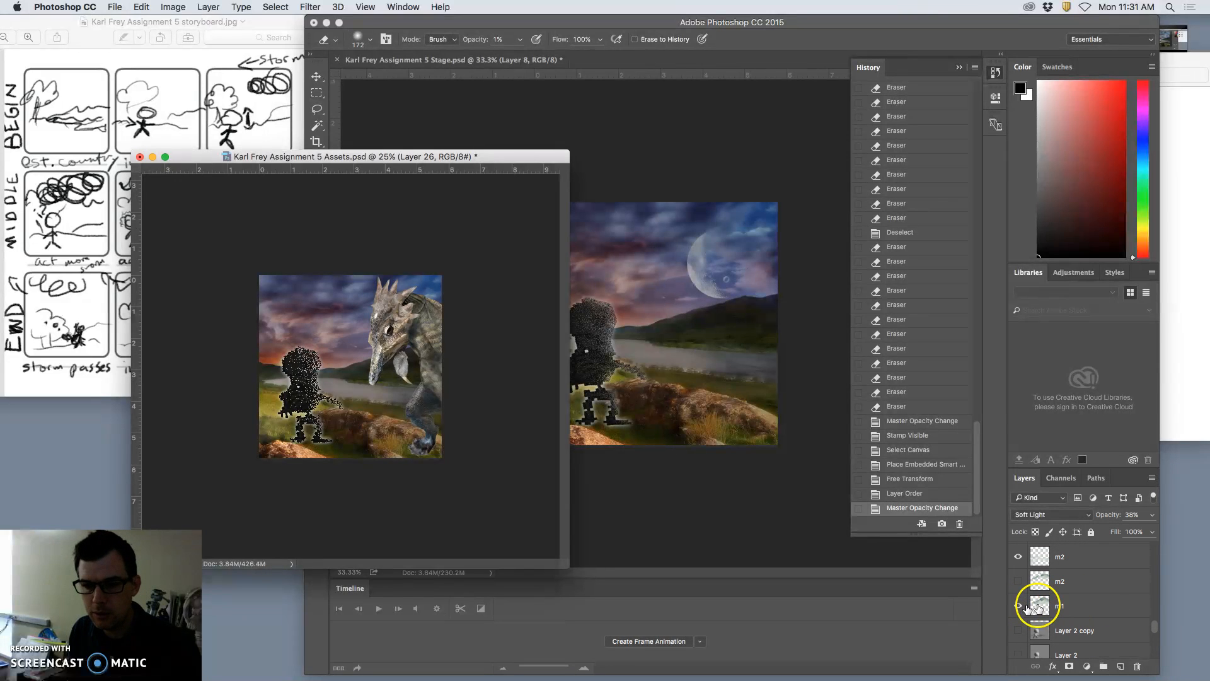
left_click(1036, 607)
left_click(1152, 514)
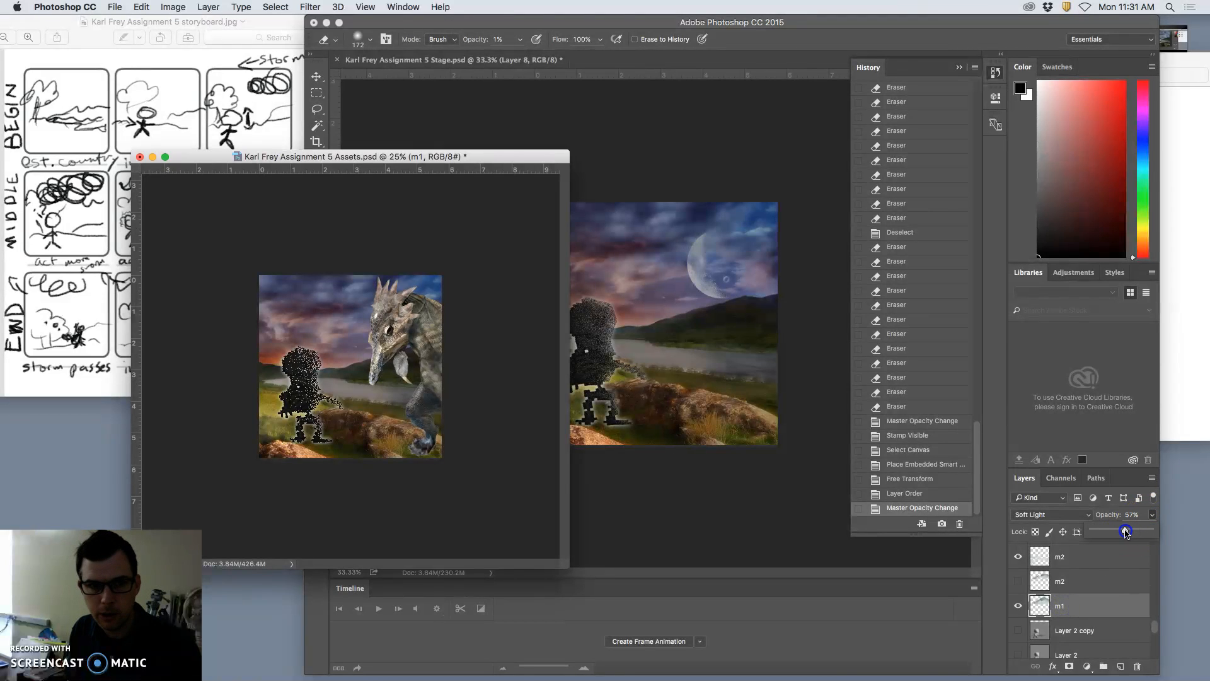
left_click_drag(1126, 532, 1126, 532)
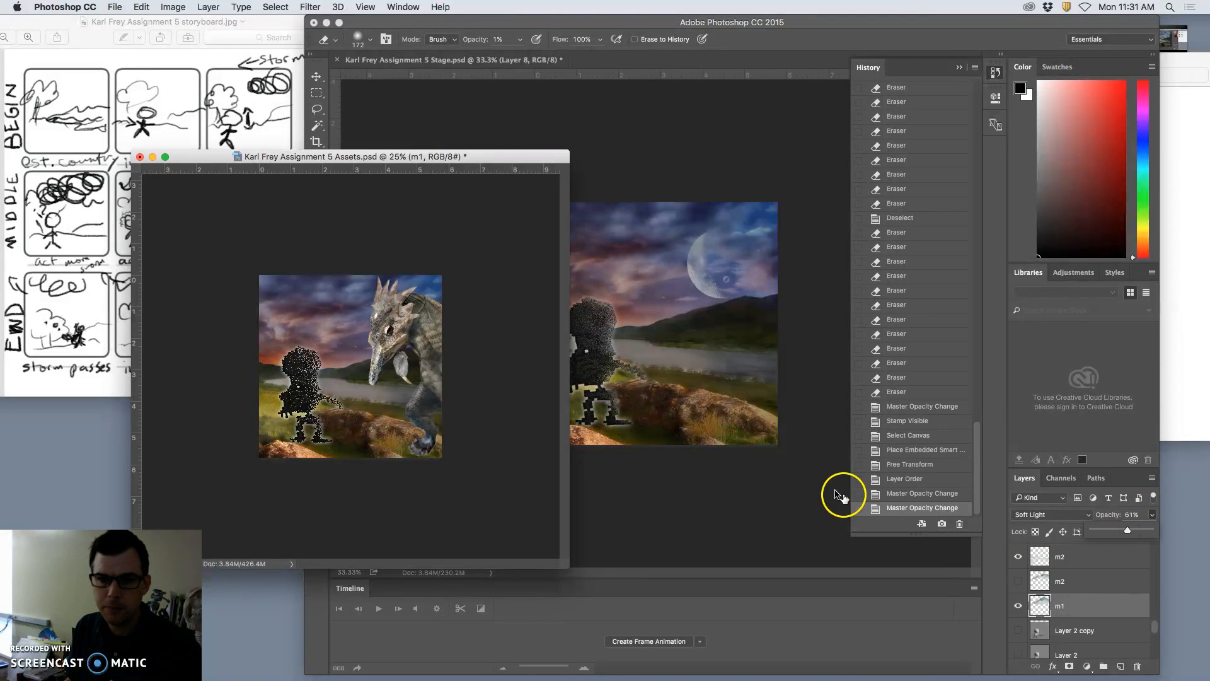
left_click(1086, 559)
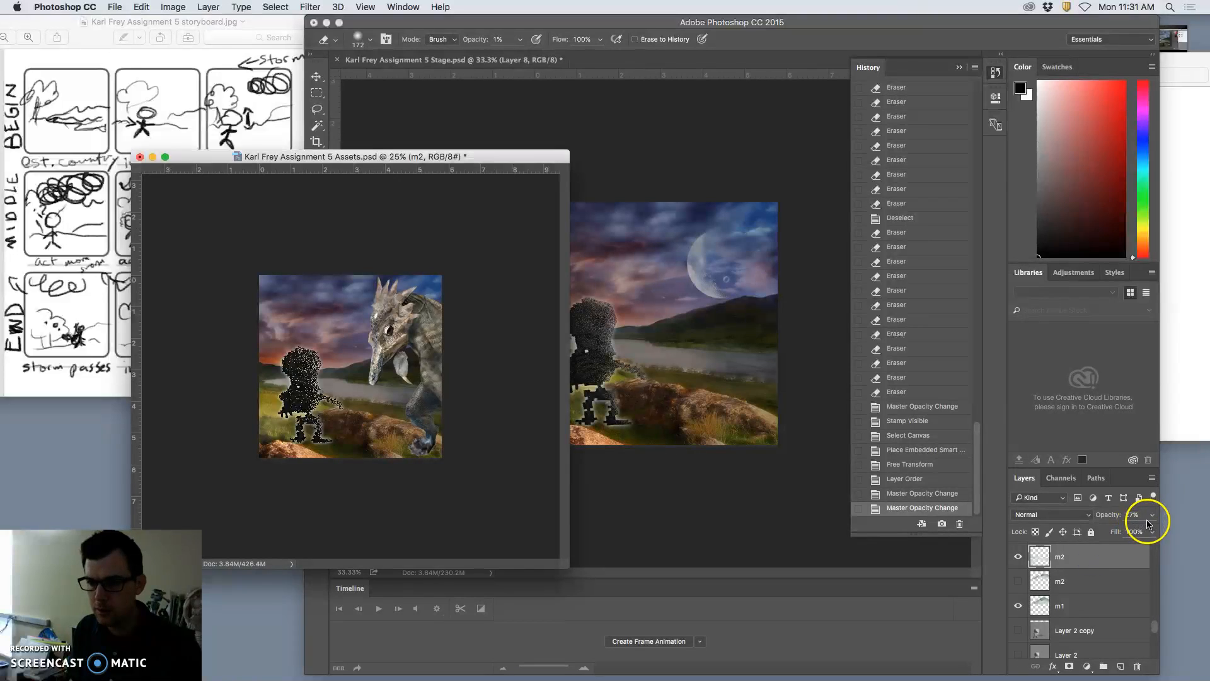
left_click(1072, 606)
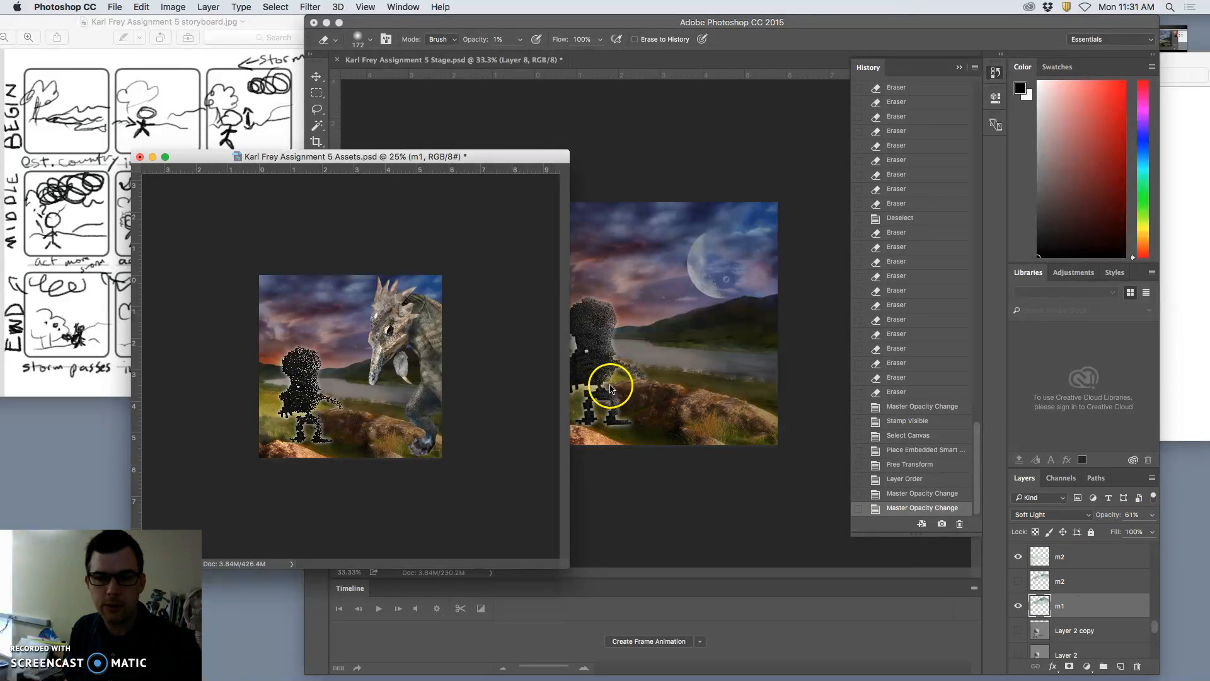
- Rasterize the creature layer and move it right until only its snout shows at the canvas edge
scroll(1073, 567, "up", 5)
left_click(1078, 581)
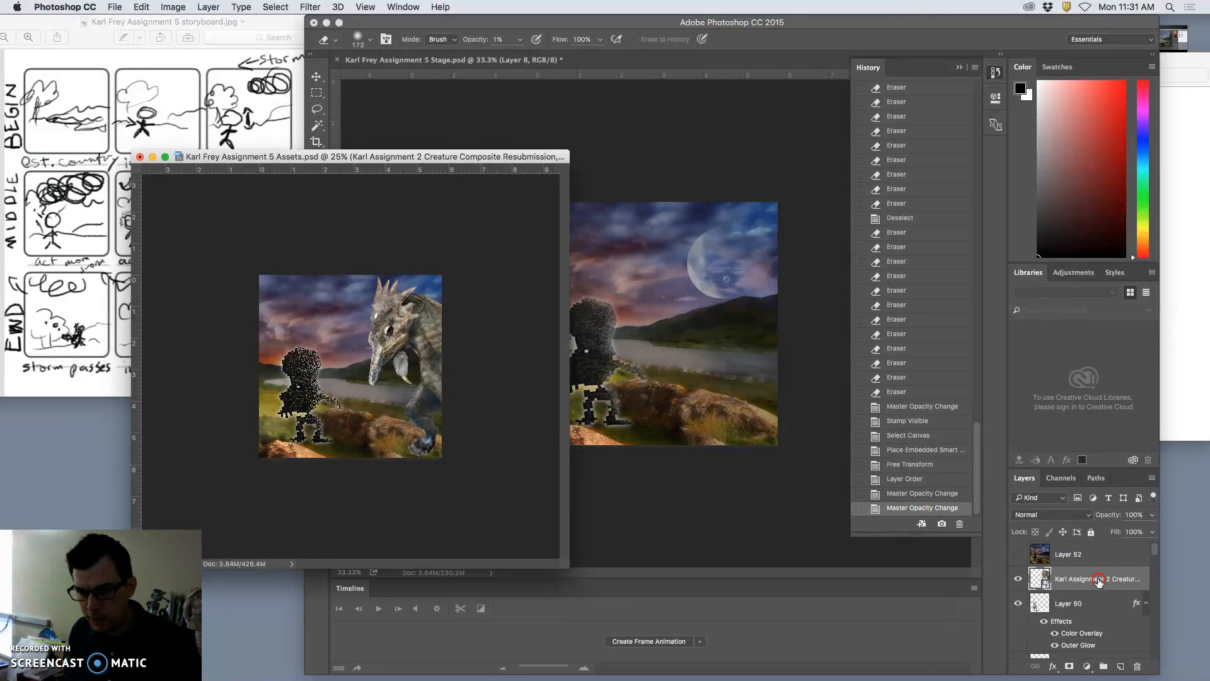
right_click(1097, 581)
left_click(974, 347)
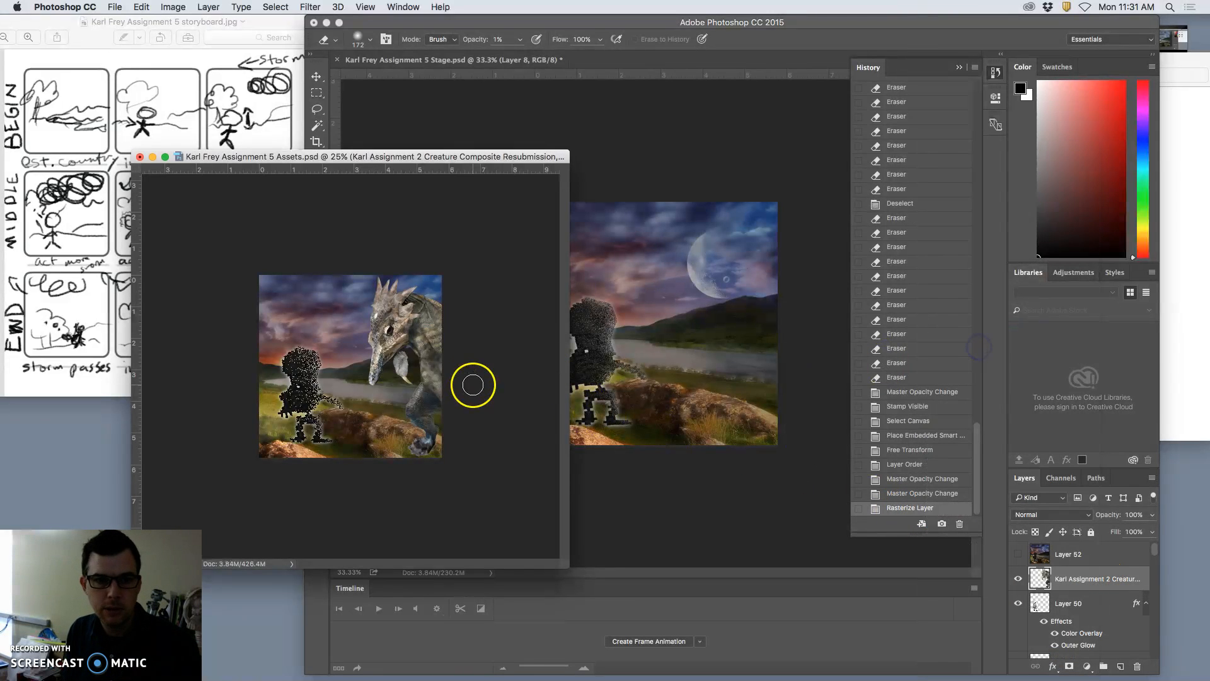
left_click(317, 77)
left_click_drag(416, 314, 468, 322)
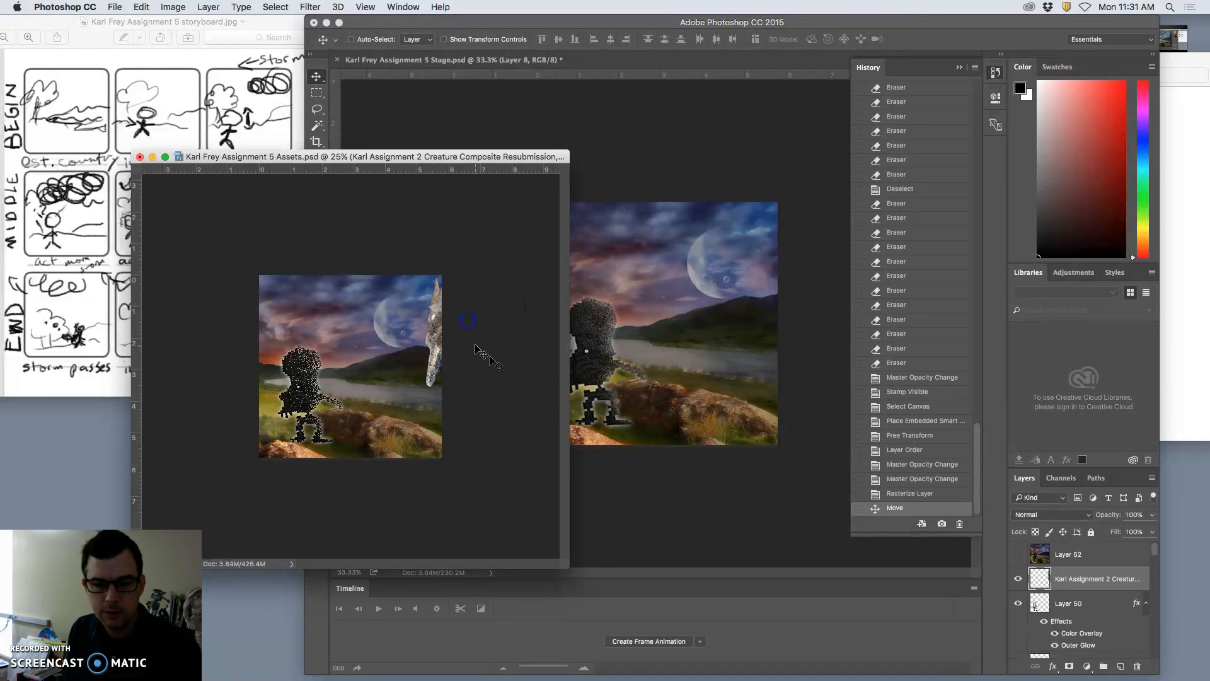
- Fade the skeleton's head and torso on Layer 50 further with the 1% opacity Eraser
left_click(1097, 611)
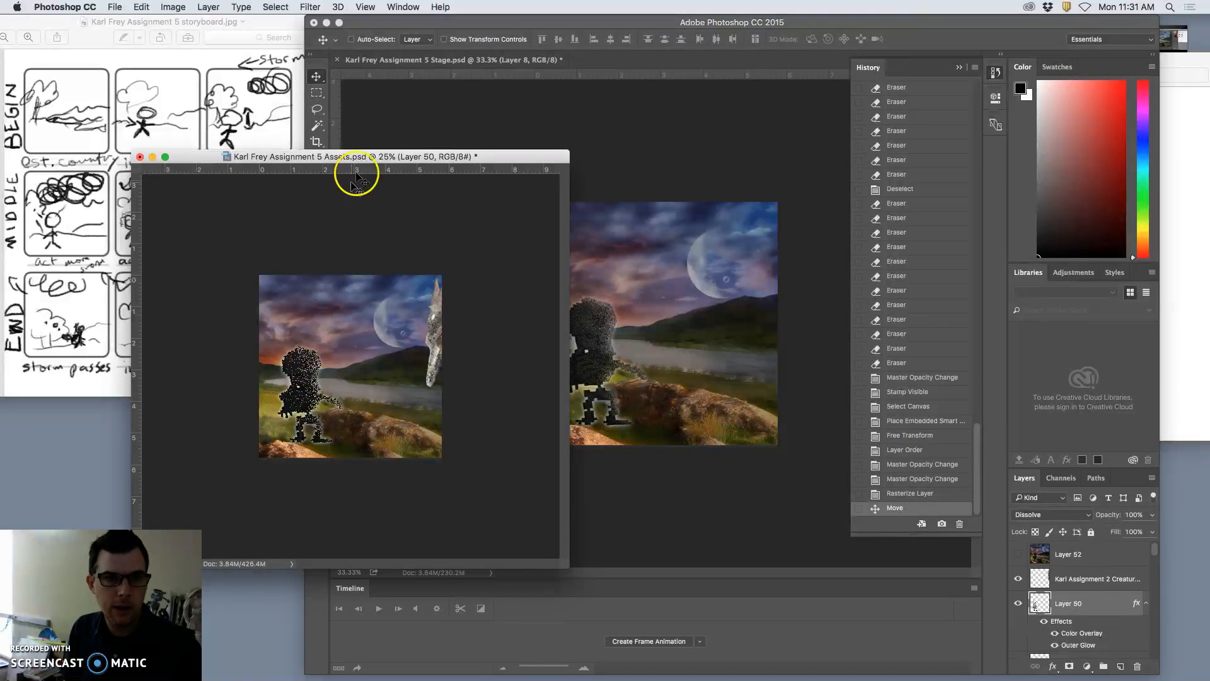
left_click_drag(358, 157, 255, 231)
left_click(364, 165)
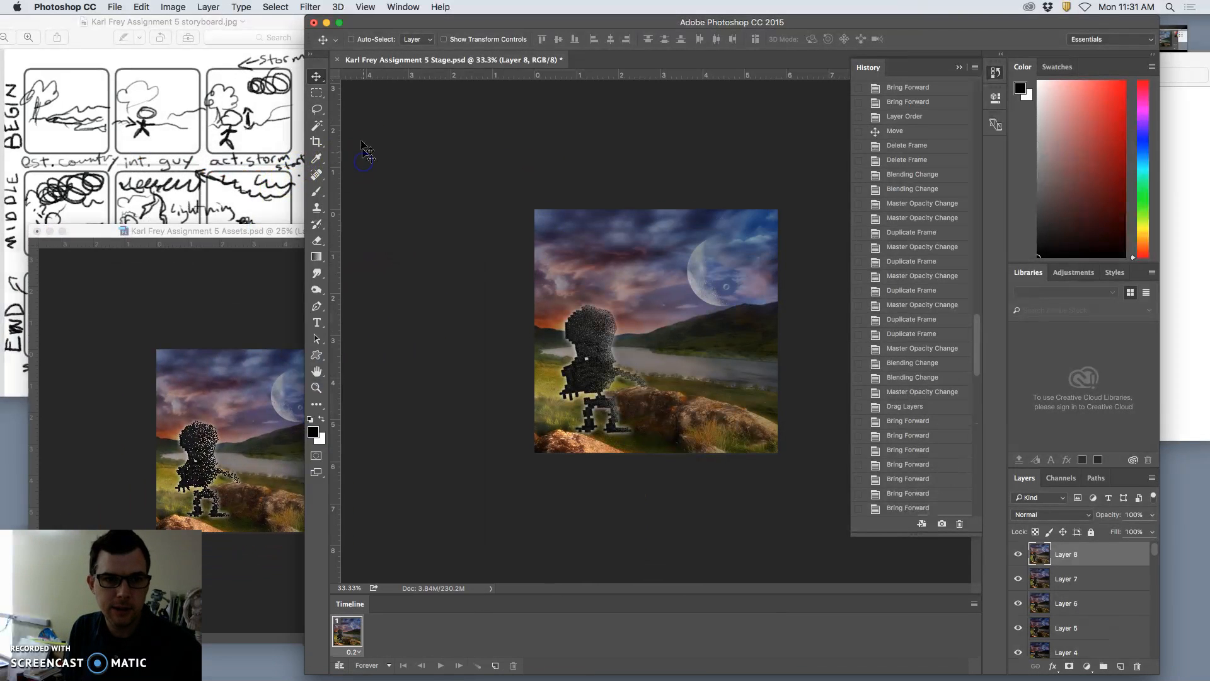
left_click(316, 243)
left_click(208, 427)
left_click(197, 432)
left_click(196, 432)
left_click(201, 443)
left_click(200, 446)
left_click(196, 447)
left_click(211, 455)
left_click(220, 458)
left_click(220, 454)
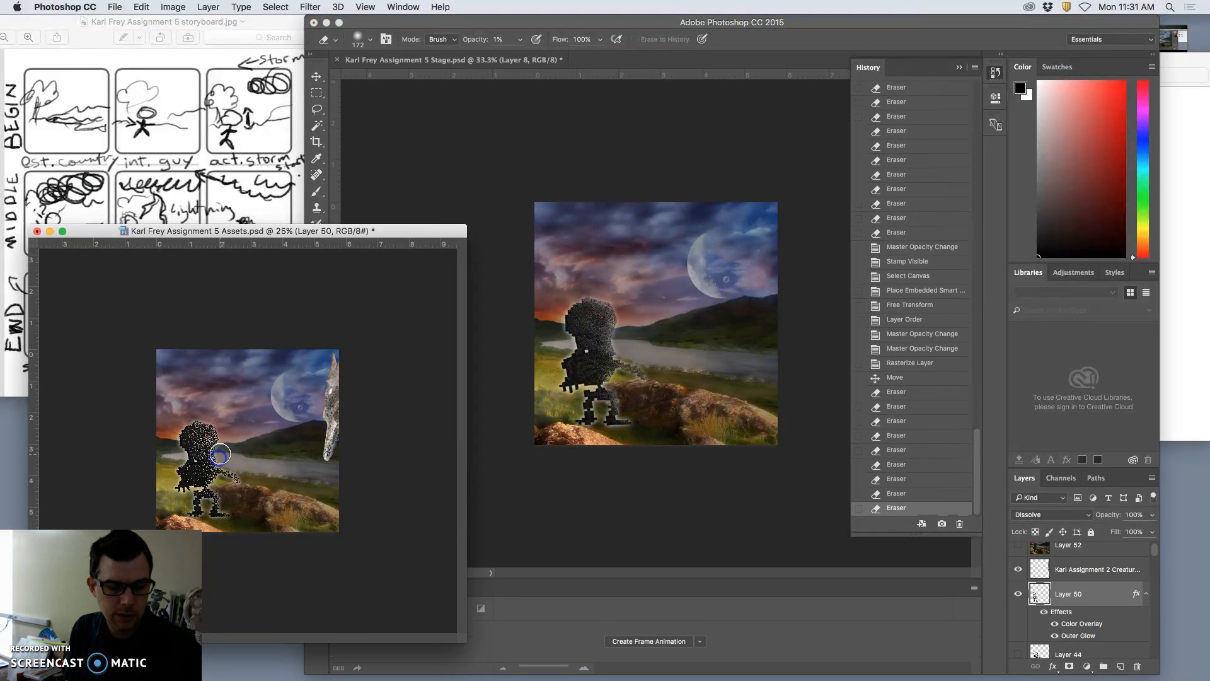
- Stretch the skeleton on Layer 50 to about 105.5% width and 101% height, and erase a bit more of its torso
key("super+t")
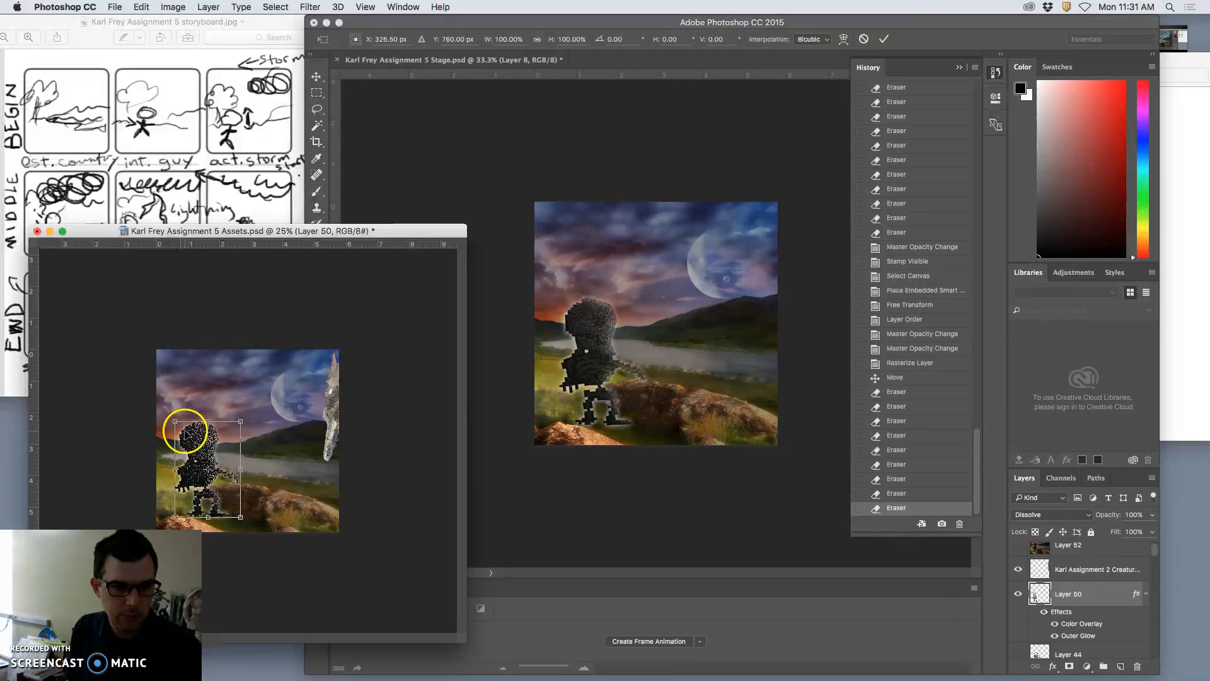
left_click_drag(176, 423, 174, 422)
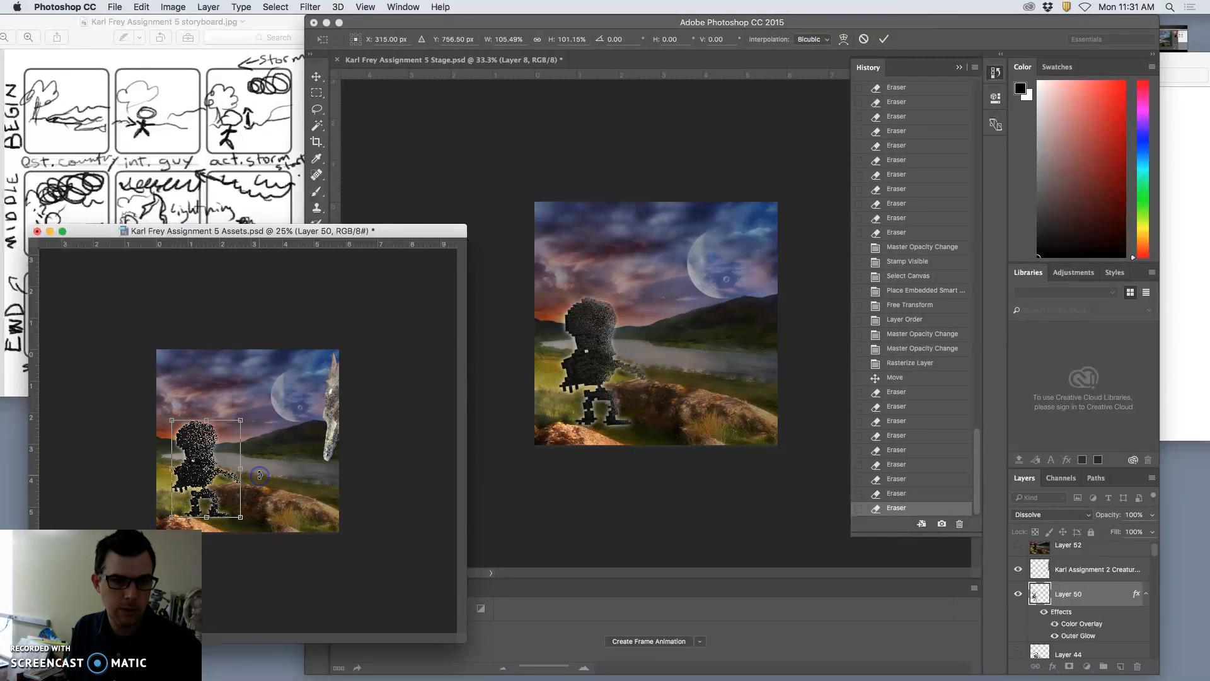
key("Return")
left_click(193, 452)
left_click(206, 465)
left_click(211, 466)
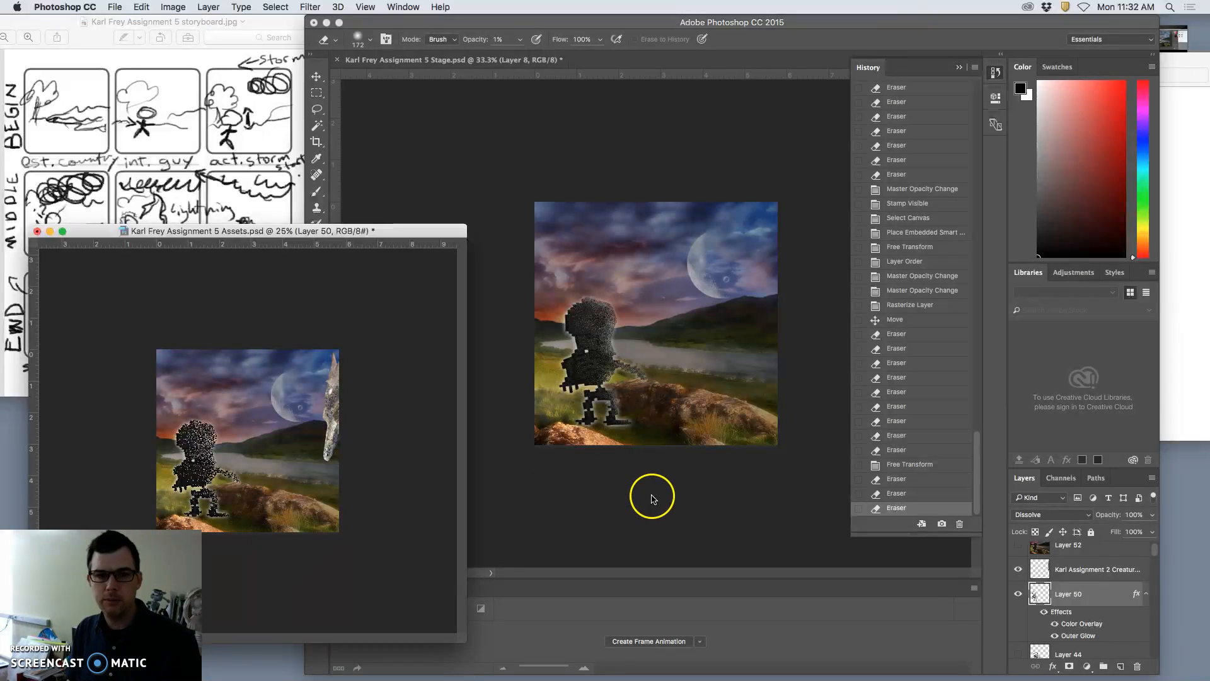
- Add a black Color Overlay at 52% opacity to the creature layer
left_click(1067, 575)
double_click(1067, 575)
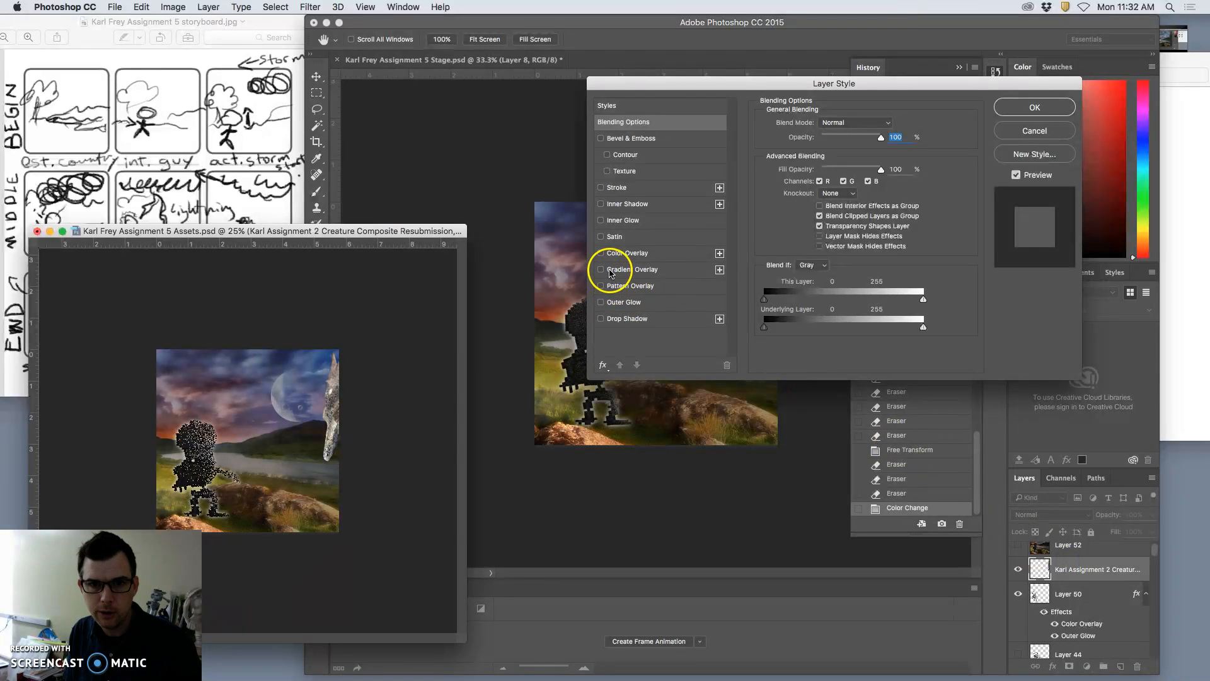
left_click(601, 254)
left_click(626, 255)
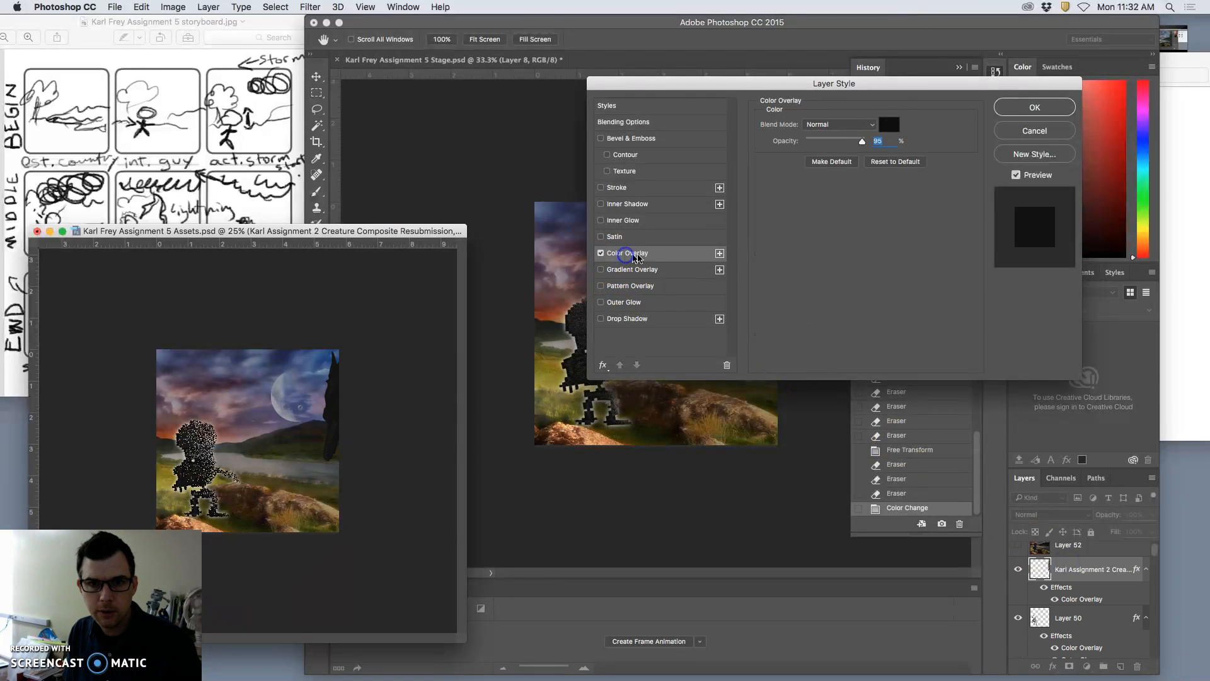
mouse_move(858, 144)
left_mouse_down()
mouse_move(828, 144)
mouse_move(837, 146)
left_mouse_up()
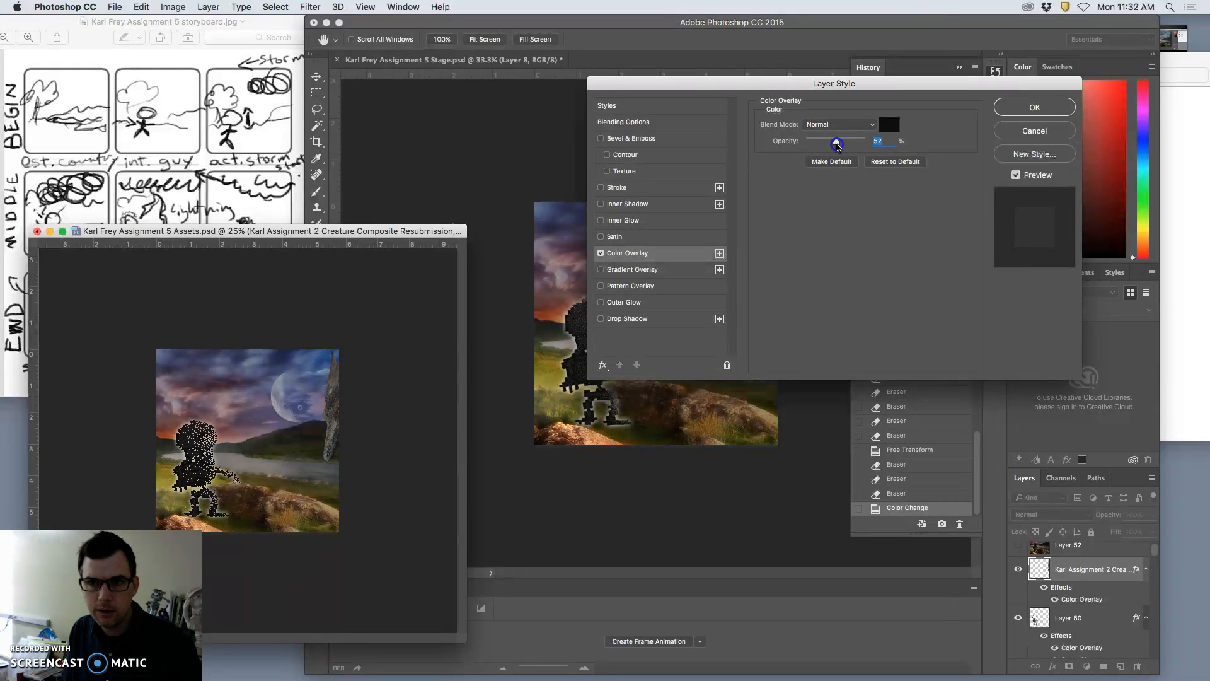
left_click(1009, 113)
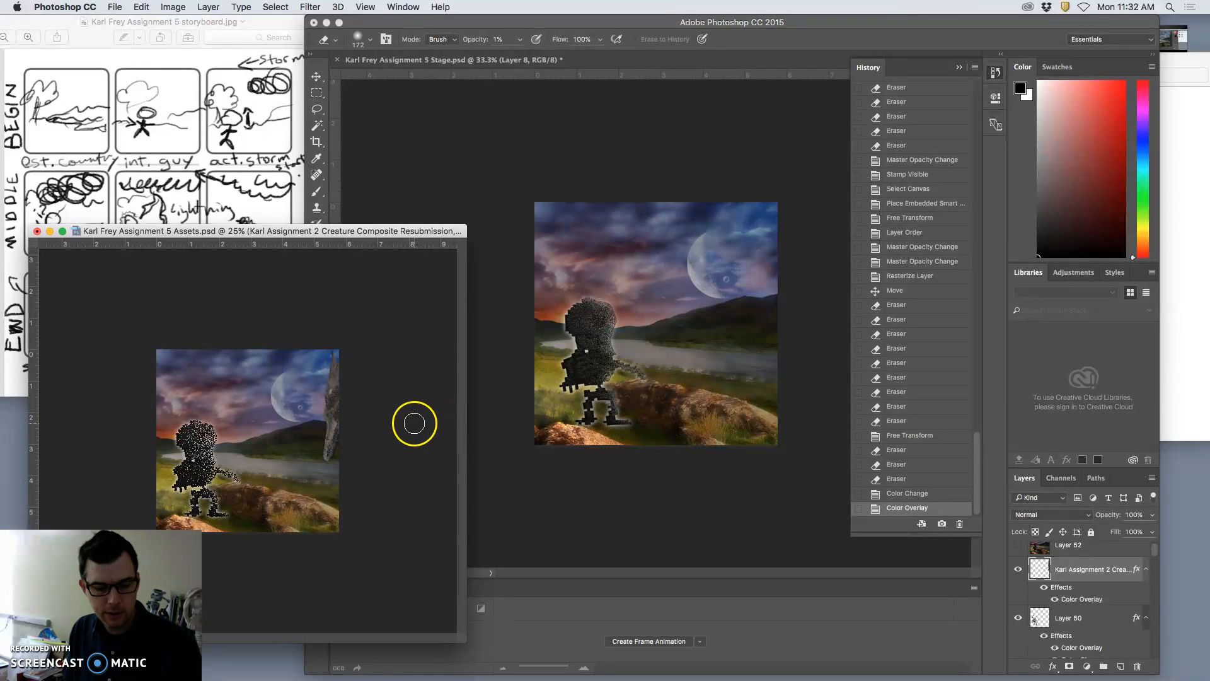
- Stamp all visible layers into a new layer and copy the merged frame with the creature's snout into the Stage document
left_click(209, 8)
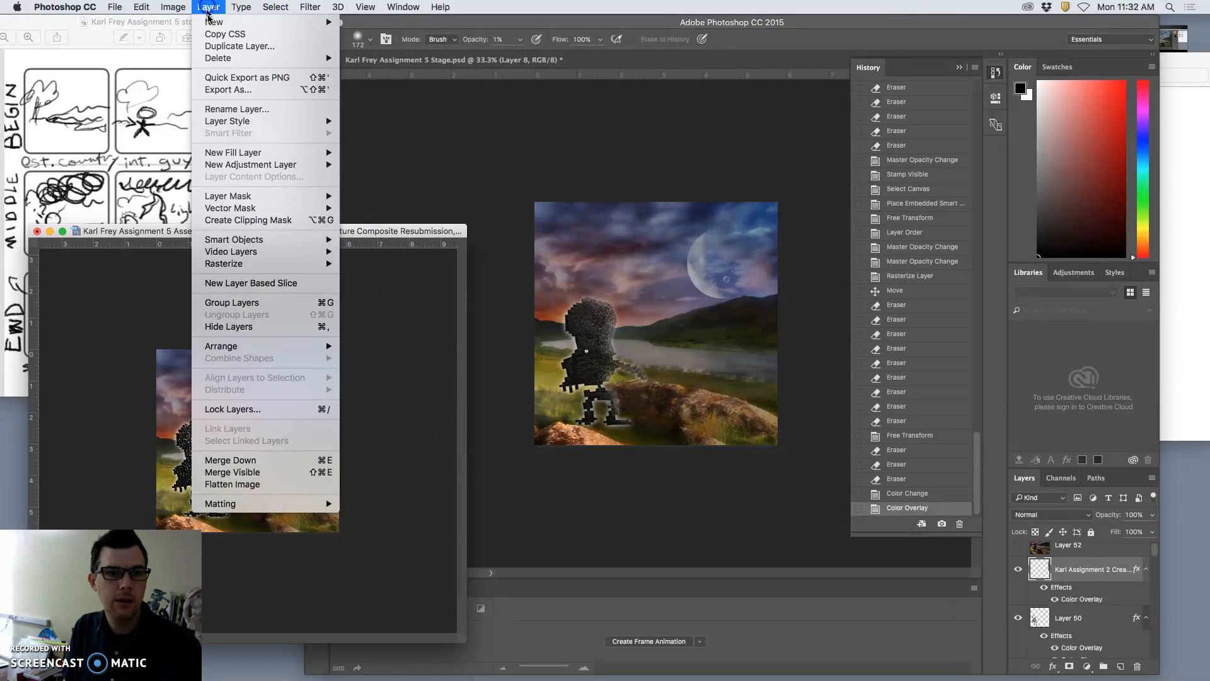
left_click(252, 472, "alt")
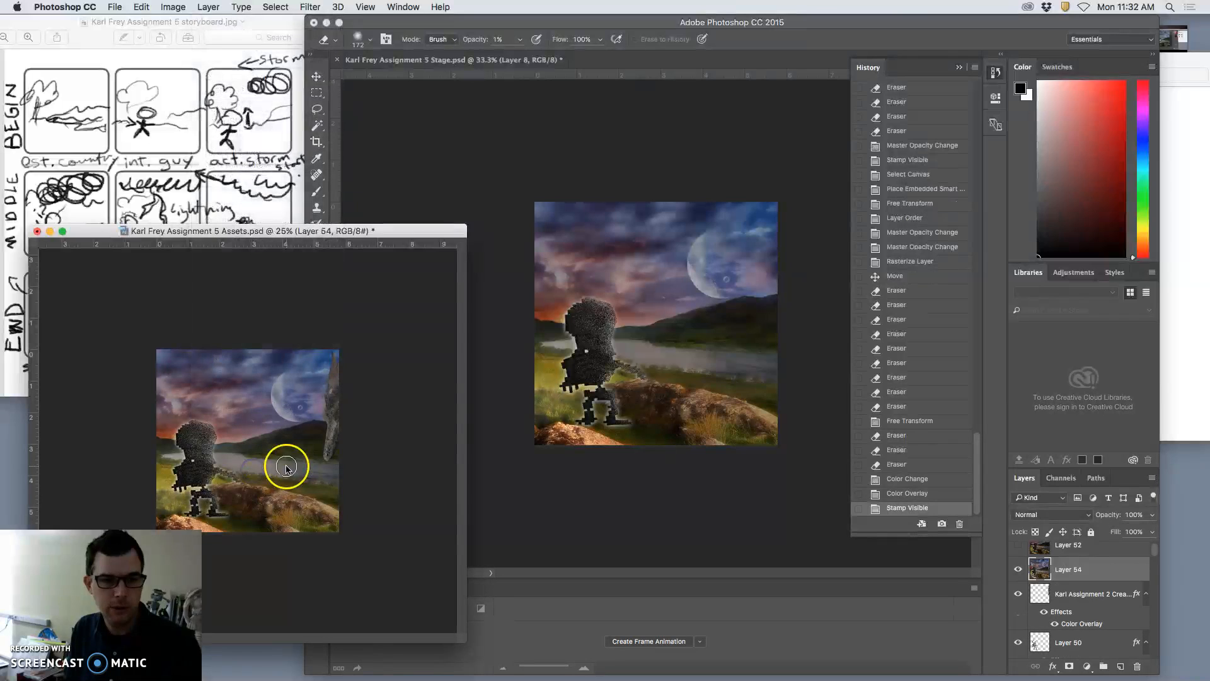
key("super+a")
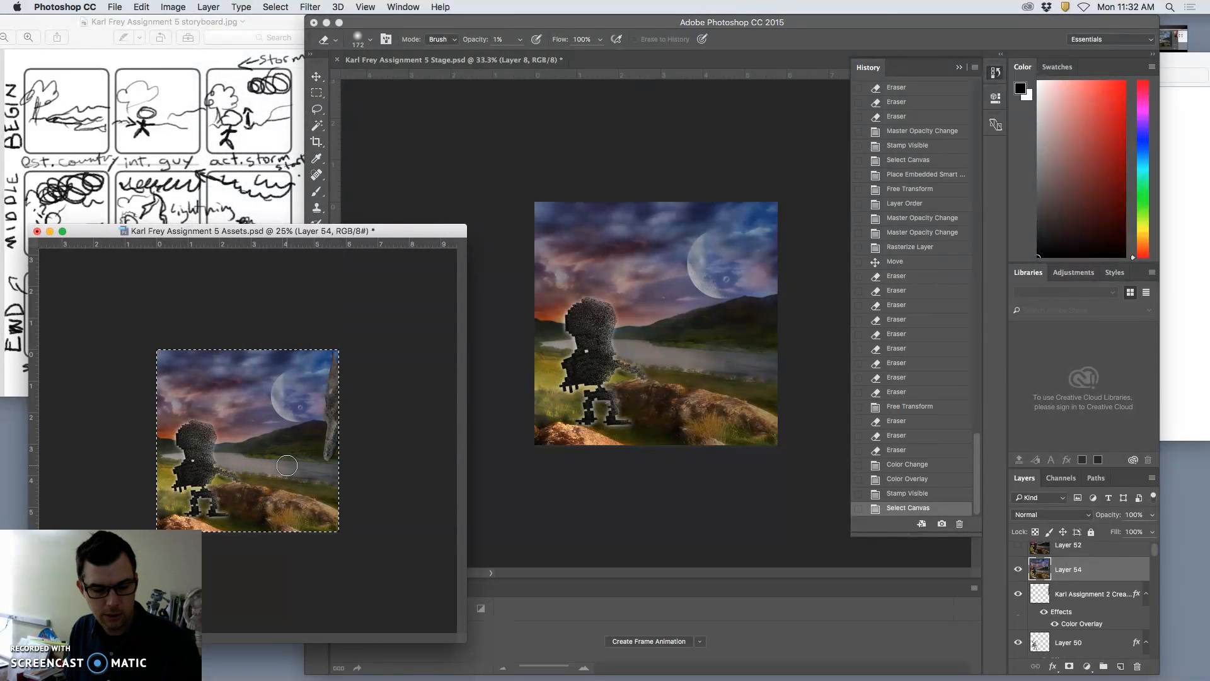
left_click_drag(290, 466, 616, 432)
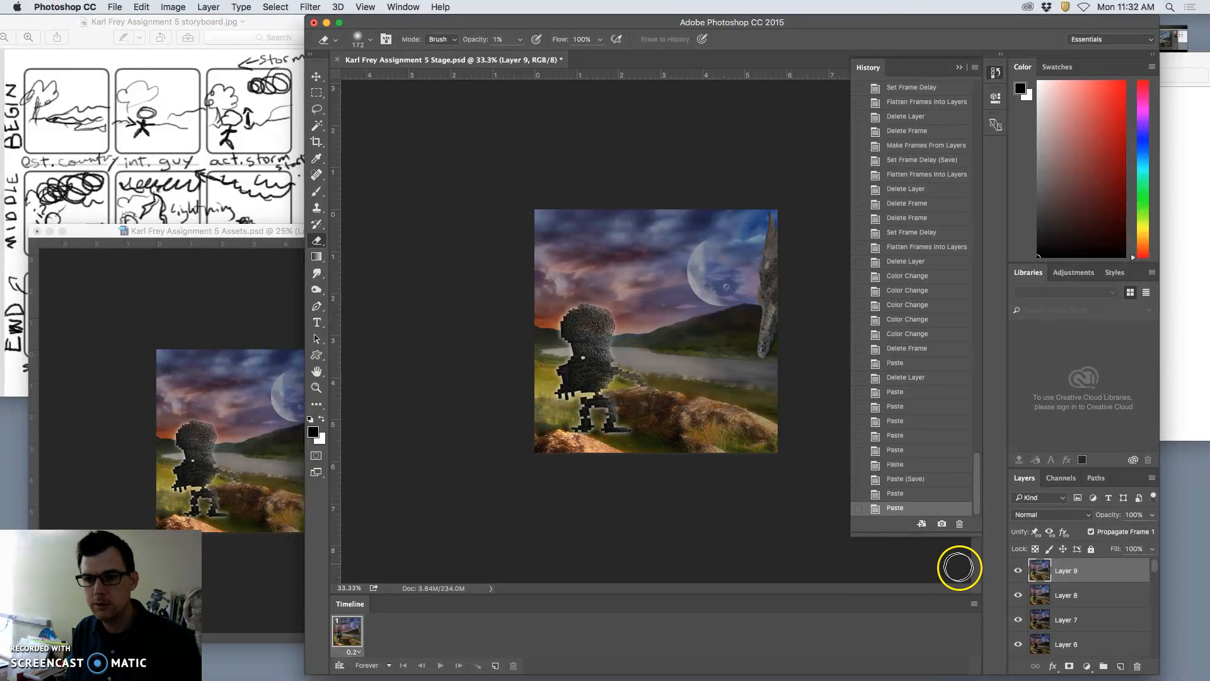
- In the Assets document, hide the stamped Layer 54 and move the creature inward until its head shows at the canvas's right edge
left_click(228, 349)
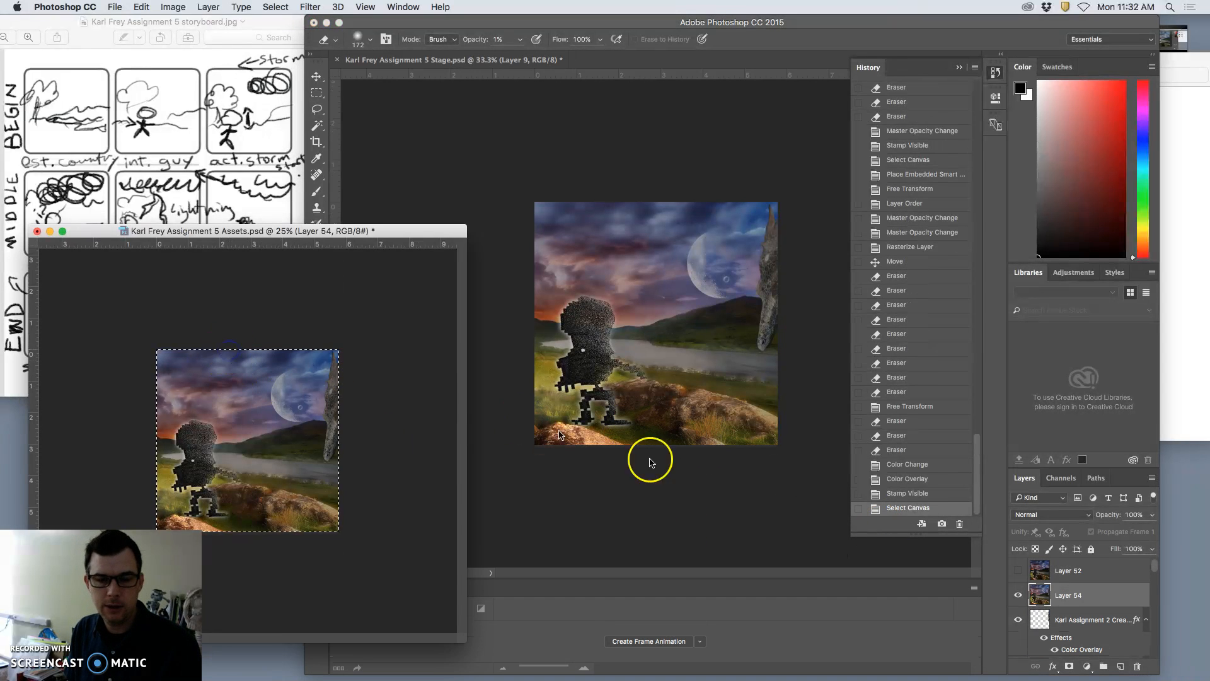
left_click(1080, 601)
key("super+d")
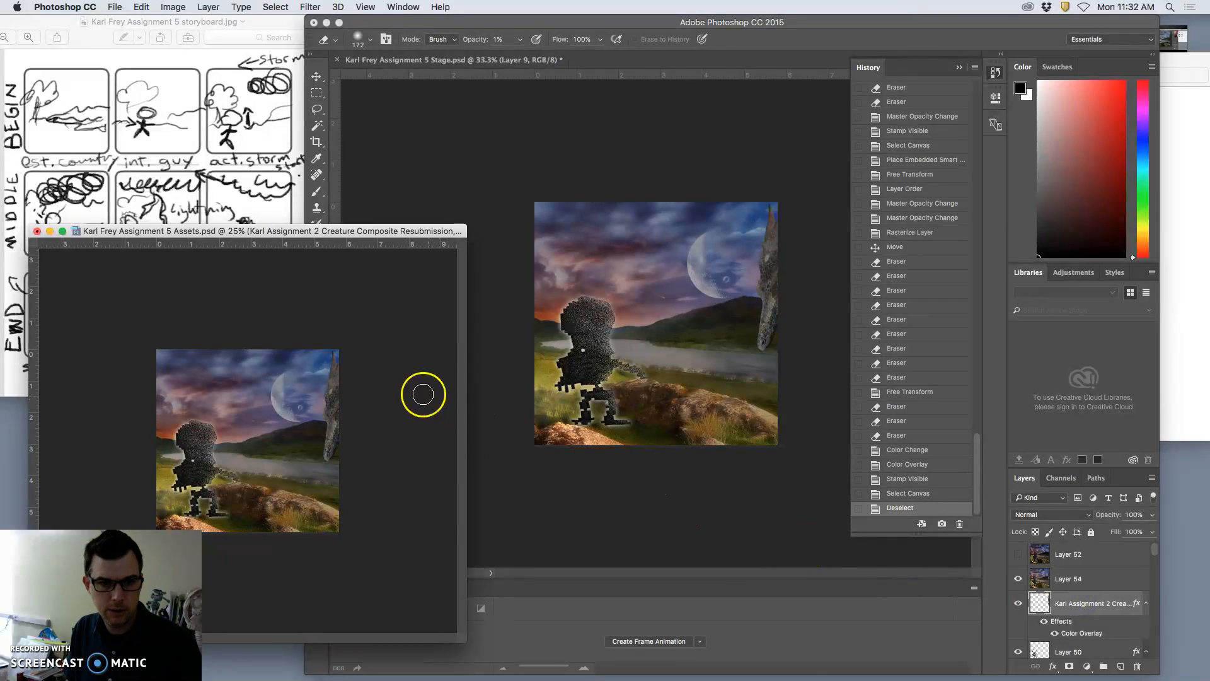
left_click(317, 77)
left_click_drag(328, 405, 307, 400)
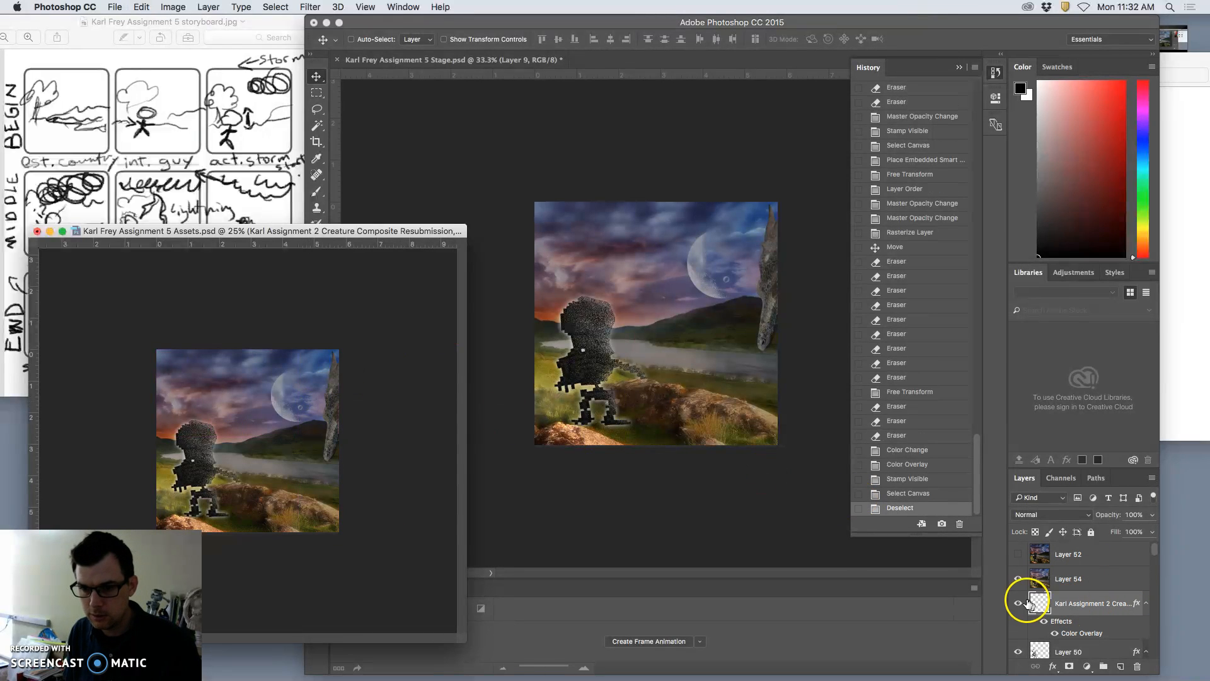
left_click_drag(319, 388, 289, 397)
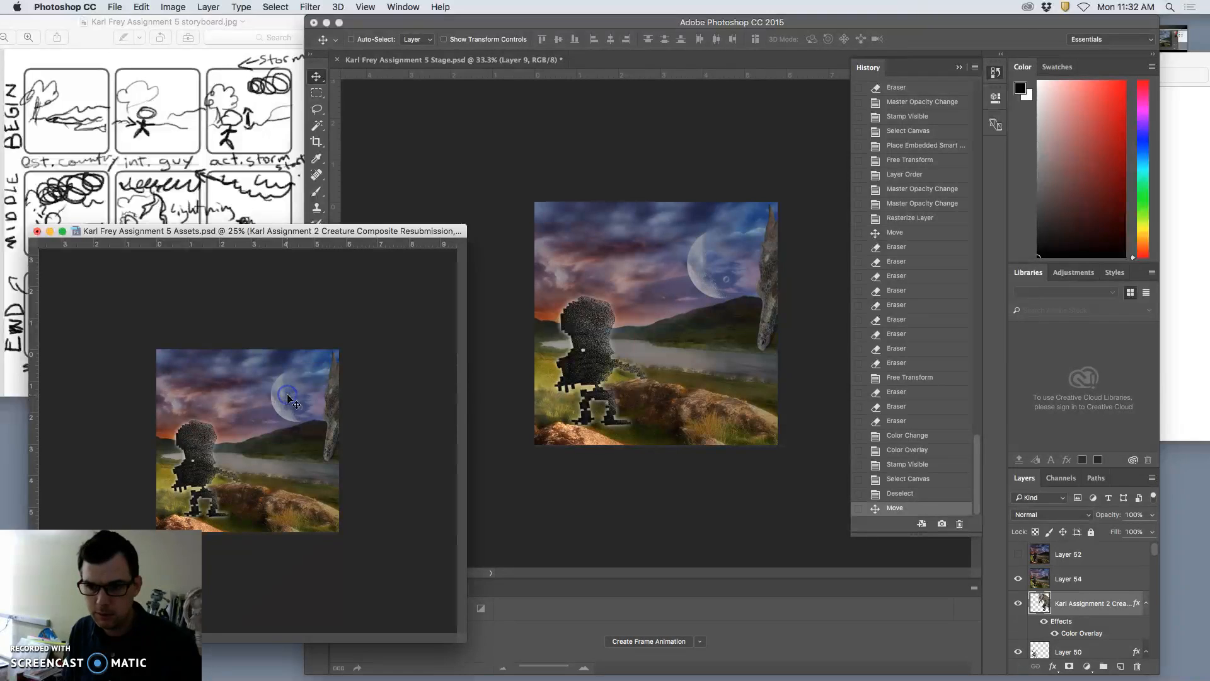
left_click(1018, 578)
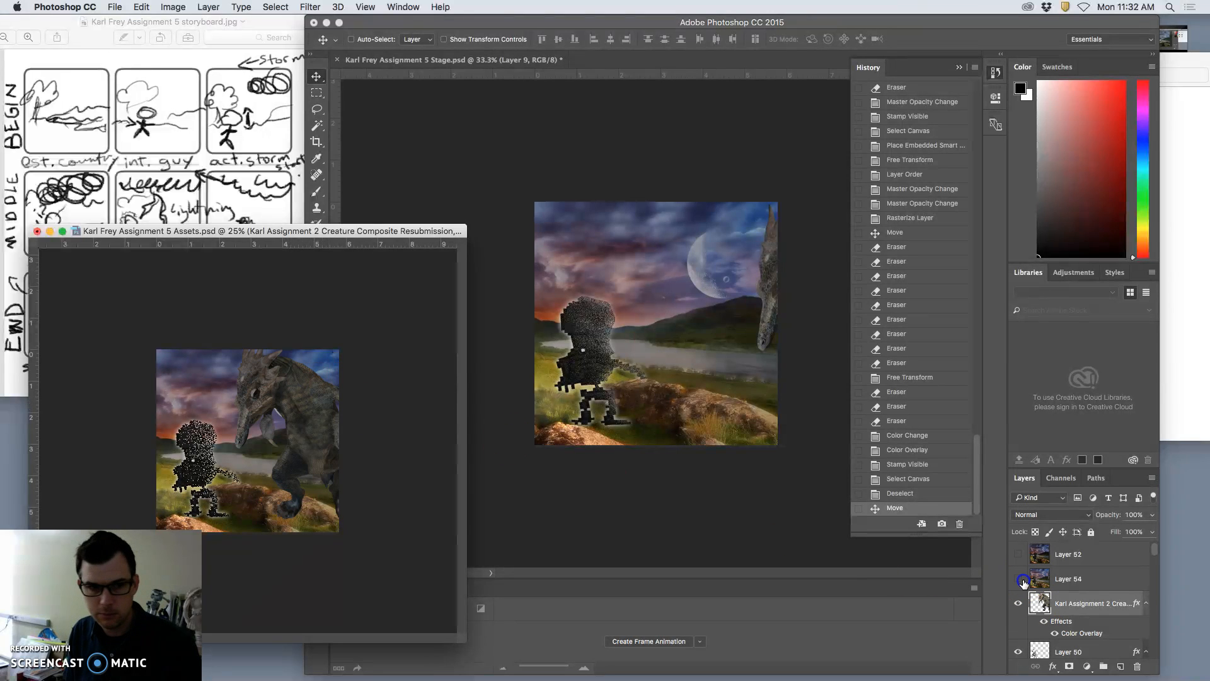
key("super+z")
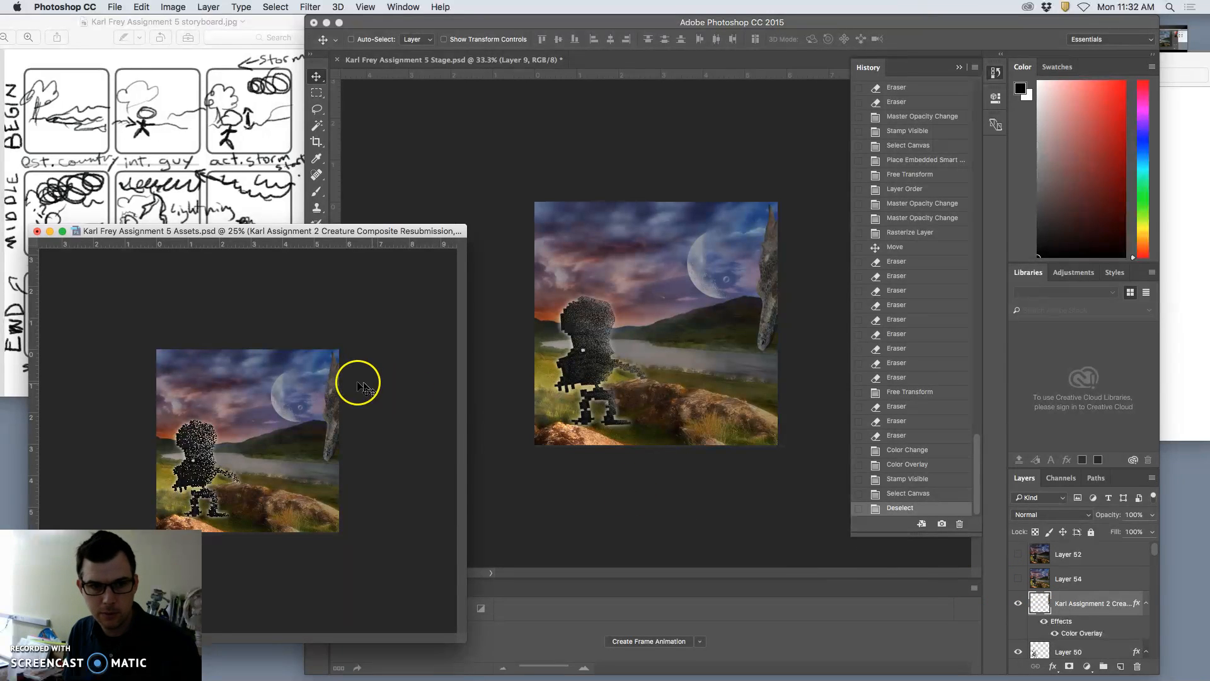
left_click_drag(332, 402, 305, 444)
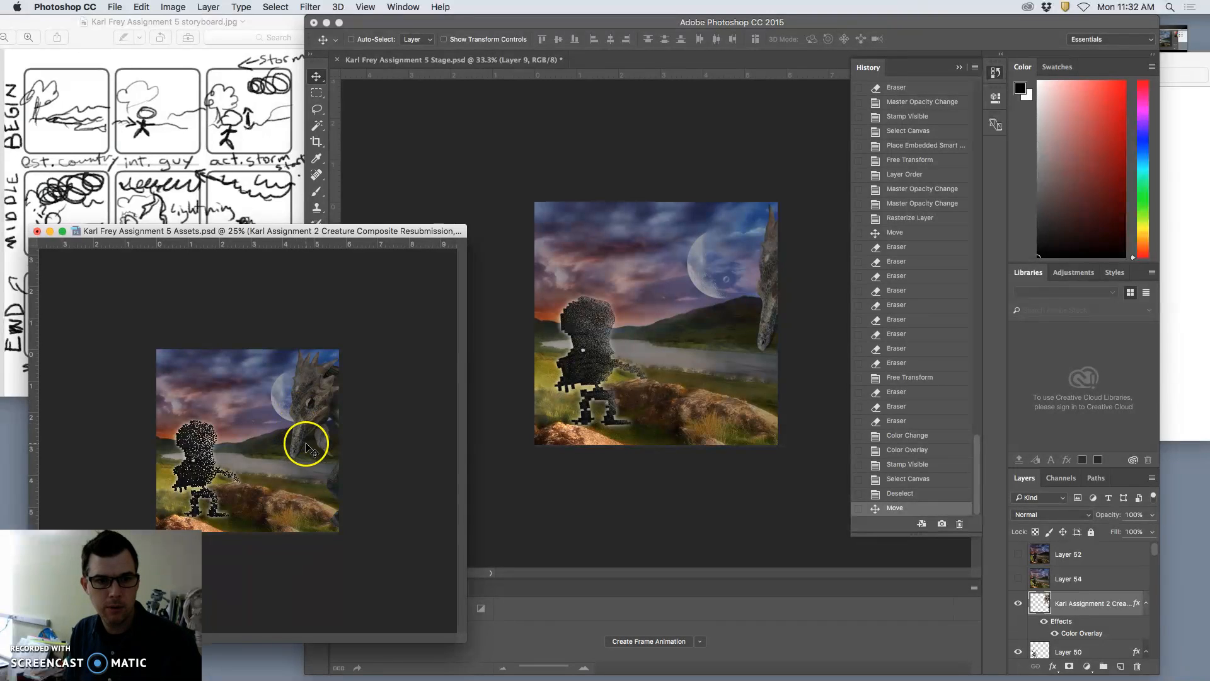
- Lower the opacity of the creature layer's Color Overlay slightly so its head appears lighter
double_click(1062, 622)
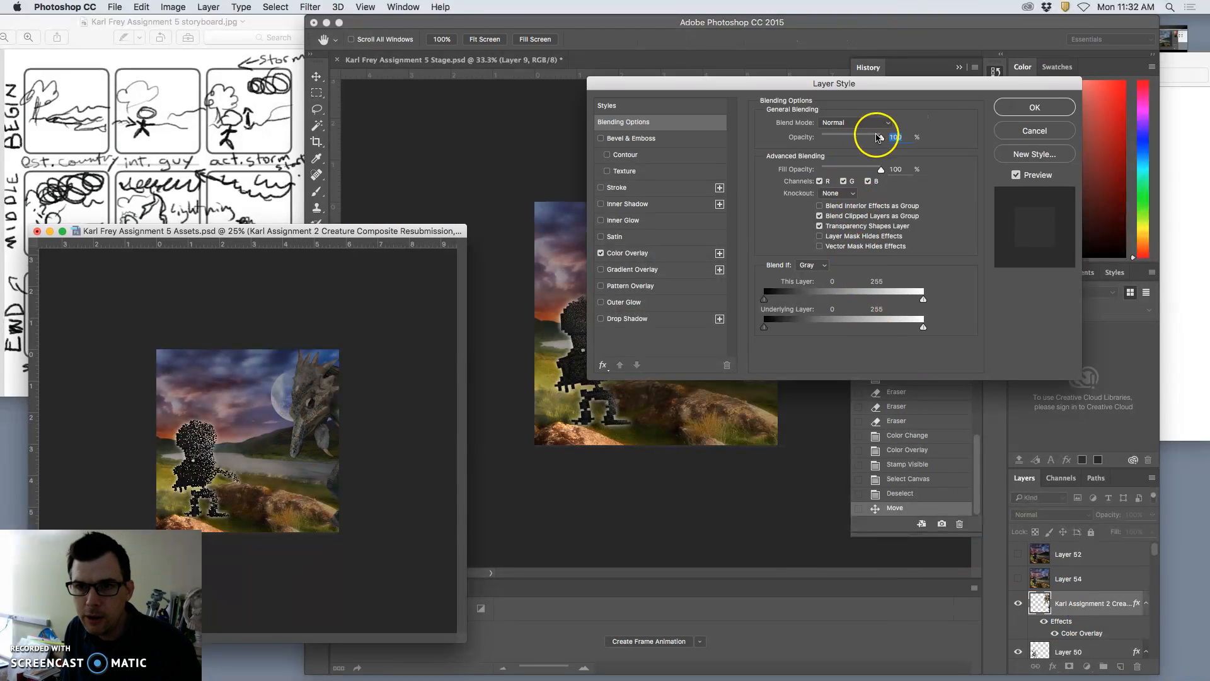
left_click(630, 253)
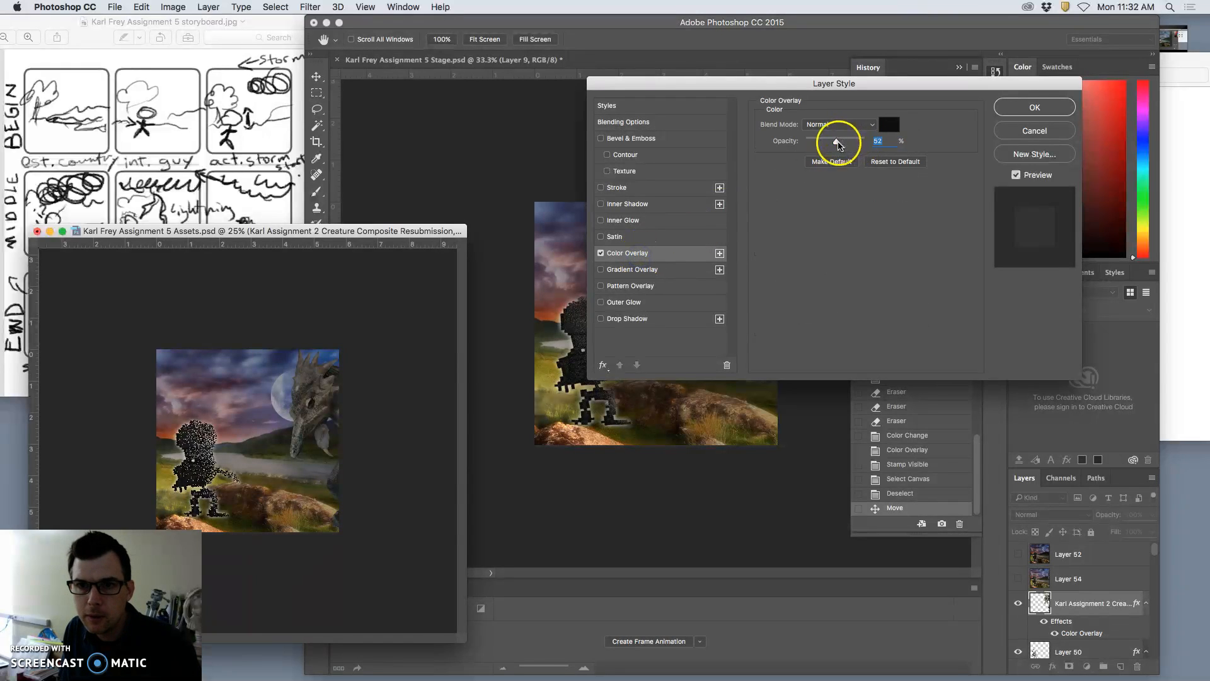
left_click_drag(837, 143, 828, 144)
left_click(1012, 111)
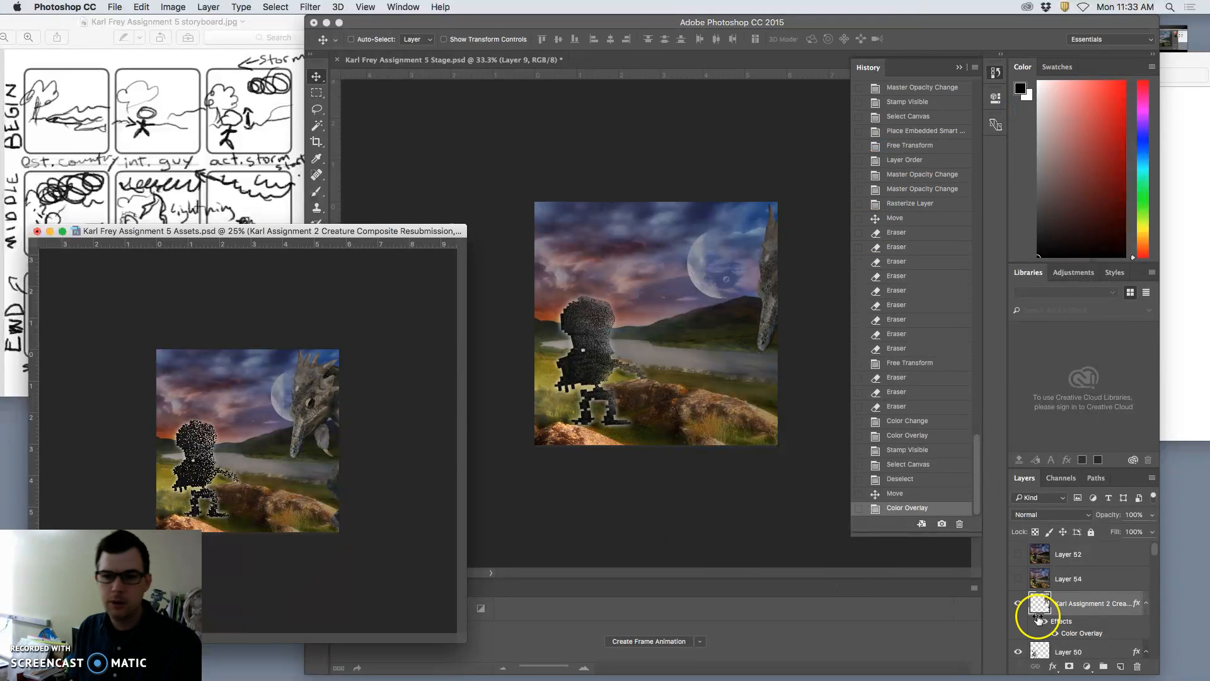
- Move the Assets window to uncover the storyboard and fade the skeleton's head on Layer 50 with the 1% opacity Eraser
left_click(1062, 649)
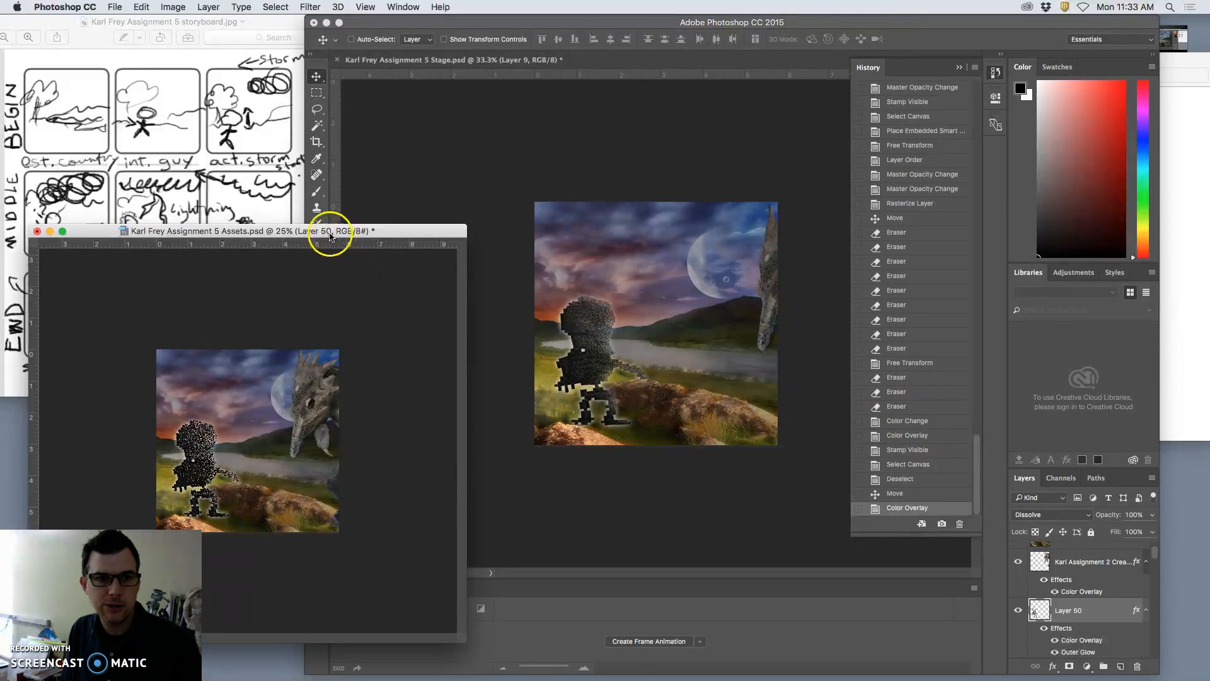
left_click_drag(326, 227, 519, 255)
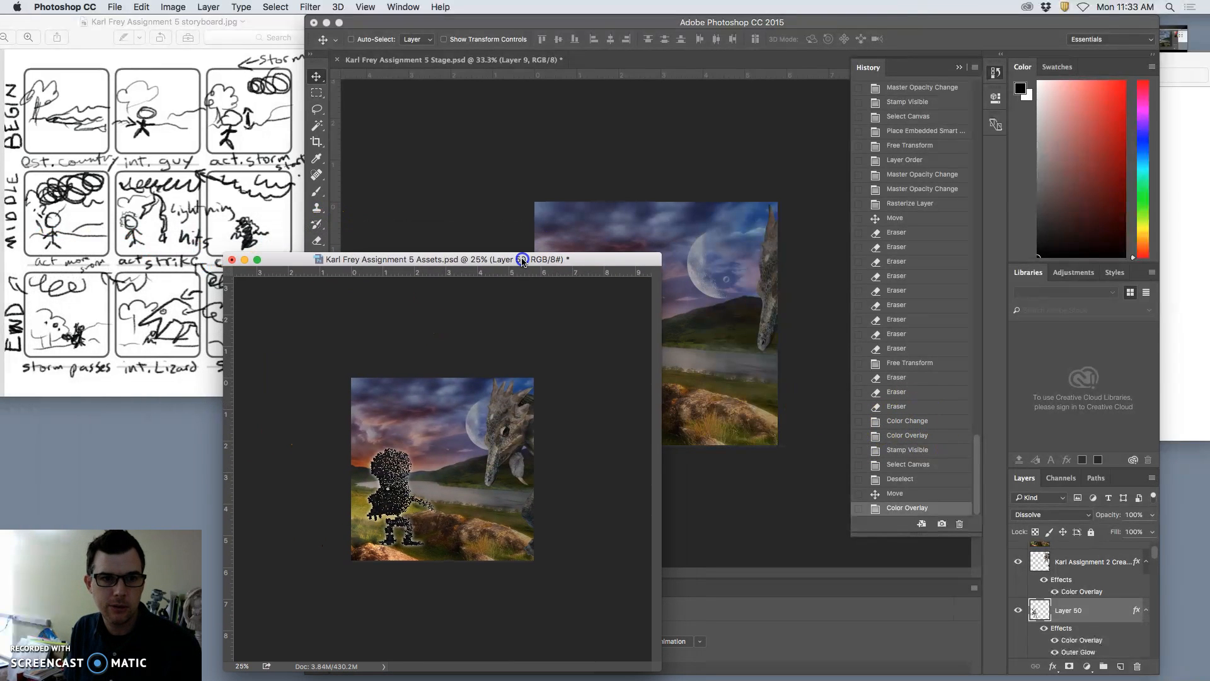
left_click(316, 240)
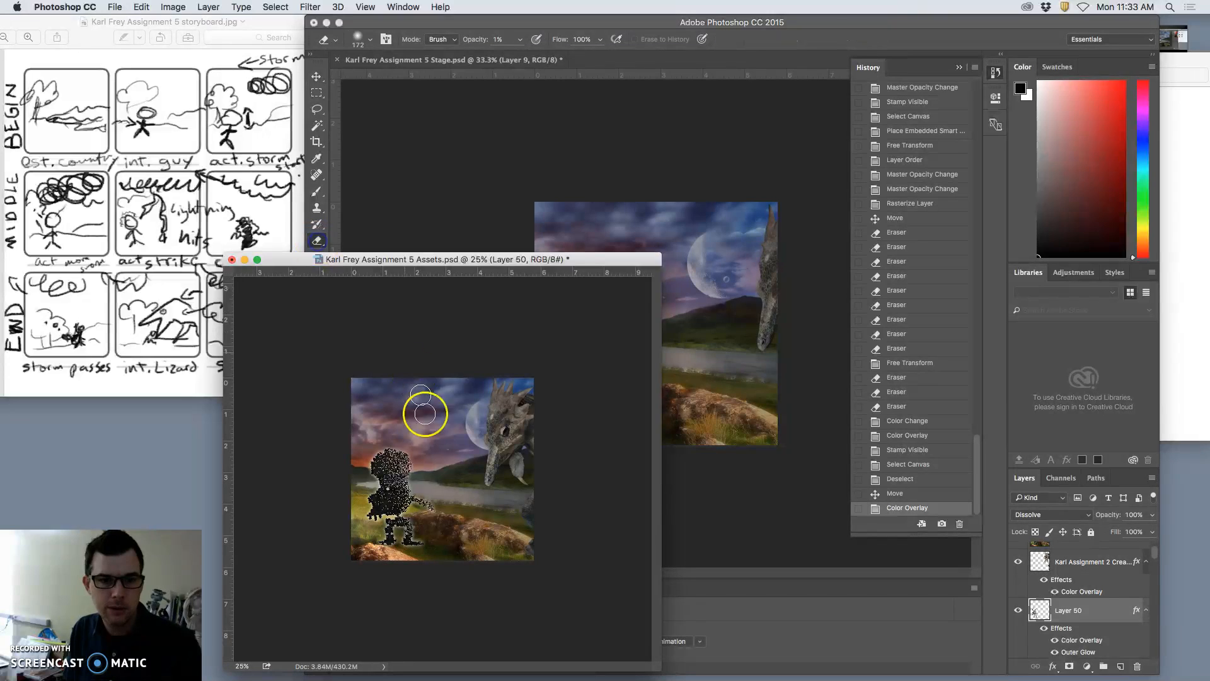
mouse_move(396, 474)
left_mouse_down()
mouse_move(387, 498)
mouse_move(392, 453)
left_mouse_up()
left_click(392, 452)
- Set the Eraser opacity to 18%, fade the skeleton's head, torso, arm and hip edges, and undo the last torso stroke
left_click(520, 39)
left_click(408, 450)
left_click(408, 452)
left_click(407, 456)
left_click(409, 460)
left_click(414, 461)
left_click(415, 483)
left_click(414, 485)
left_click(412, 489)
left_click(417, 493)
left_click(422, 498)
left_click(419, 504)
left_click(415, 510)
left_click(420, 523)
left_click(378, 486)
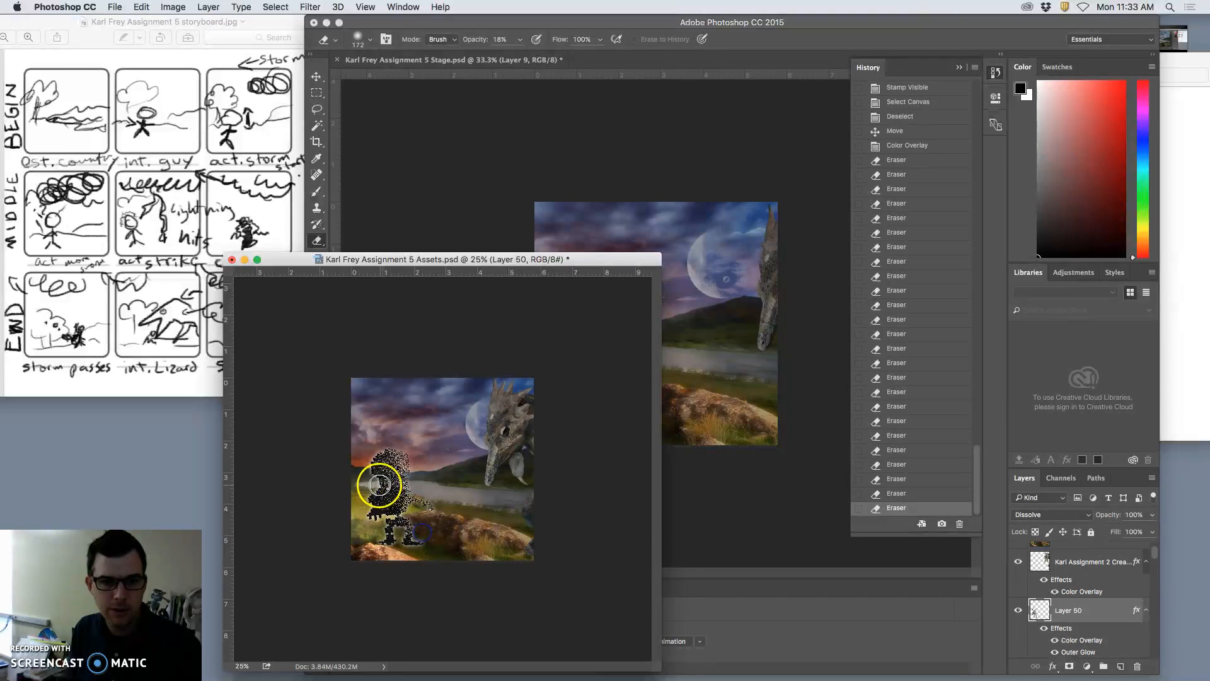
left_click(368, 501)
left_click(362, 510)
left_click(390, 499)
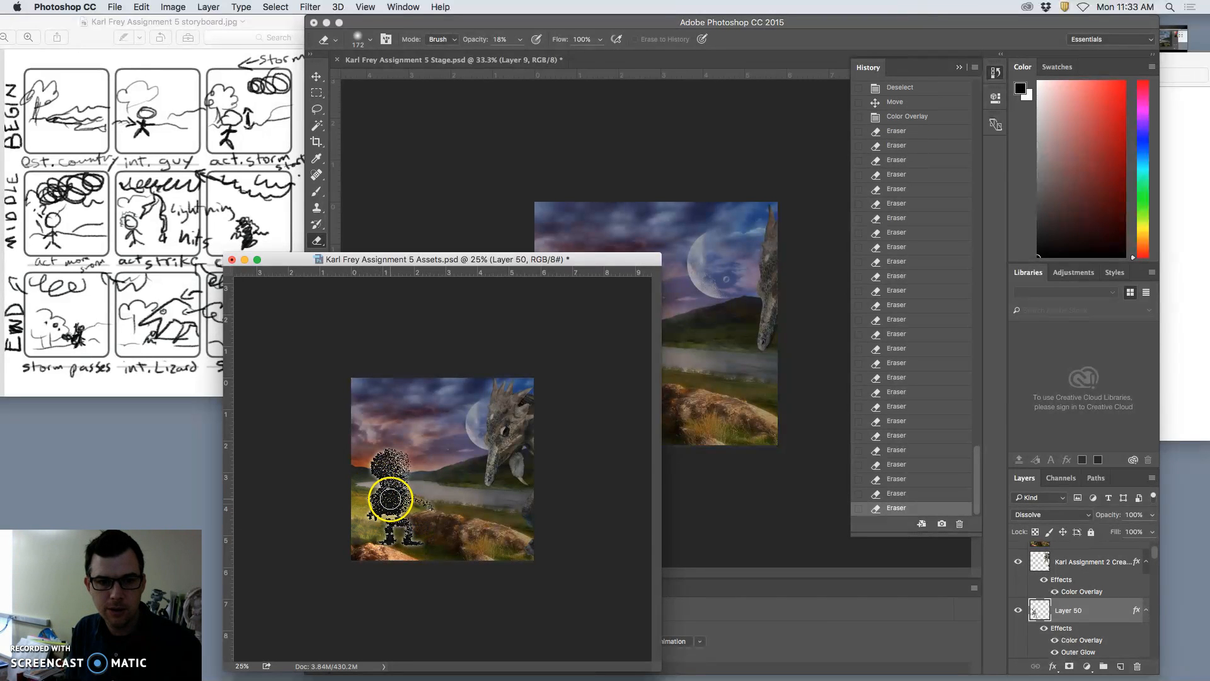
key("super+z")
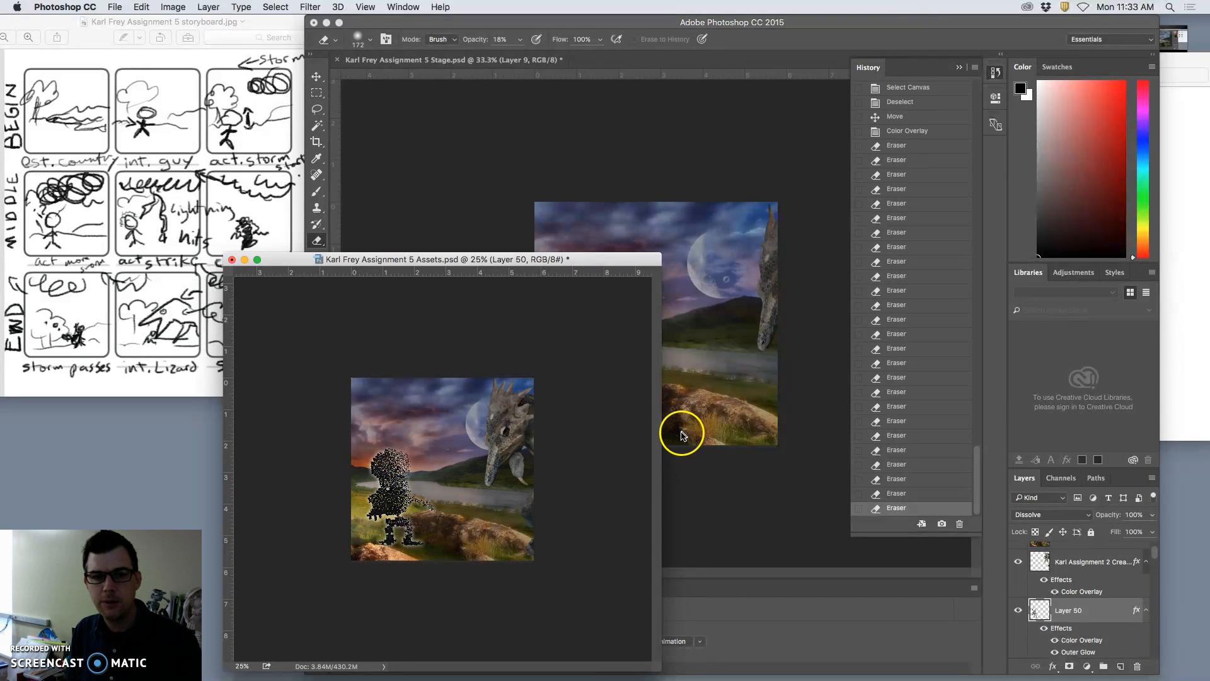
- Lower the opacity of storm cloud Layer 26 to 22%
scroll(1128, 608, "down", 5)
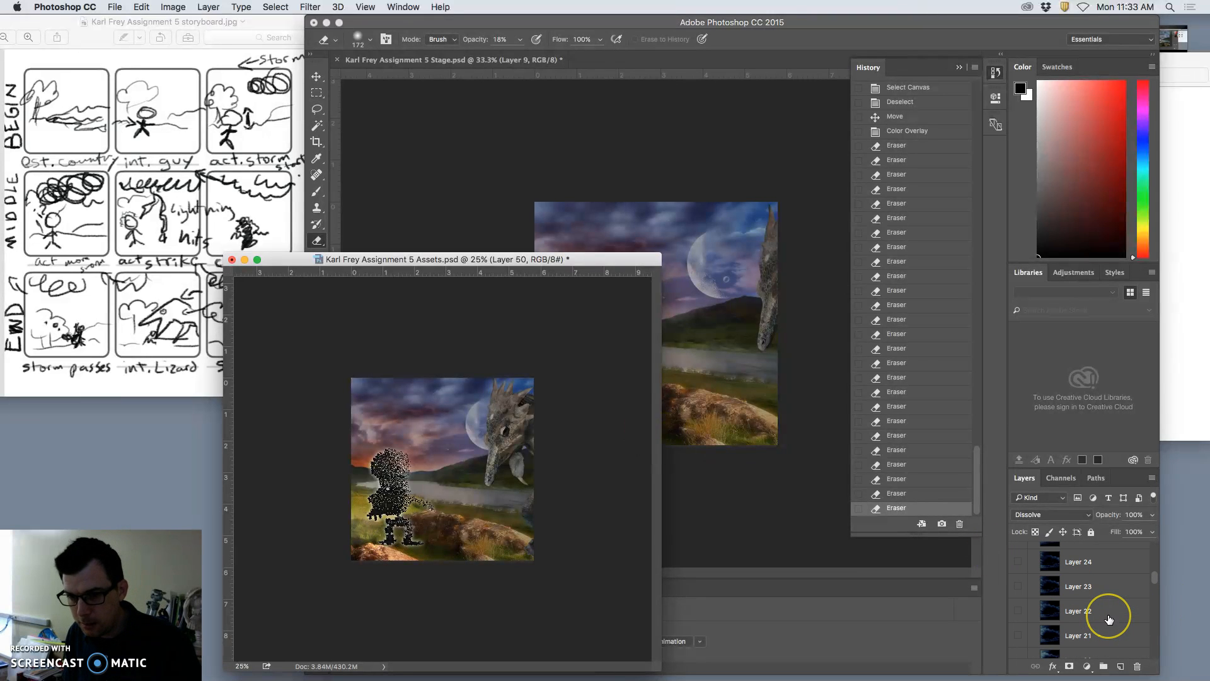
left_click(1090, 597)
left_click(1152, 515)
left_click_drag(1110, 533, 1100, 531)
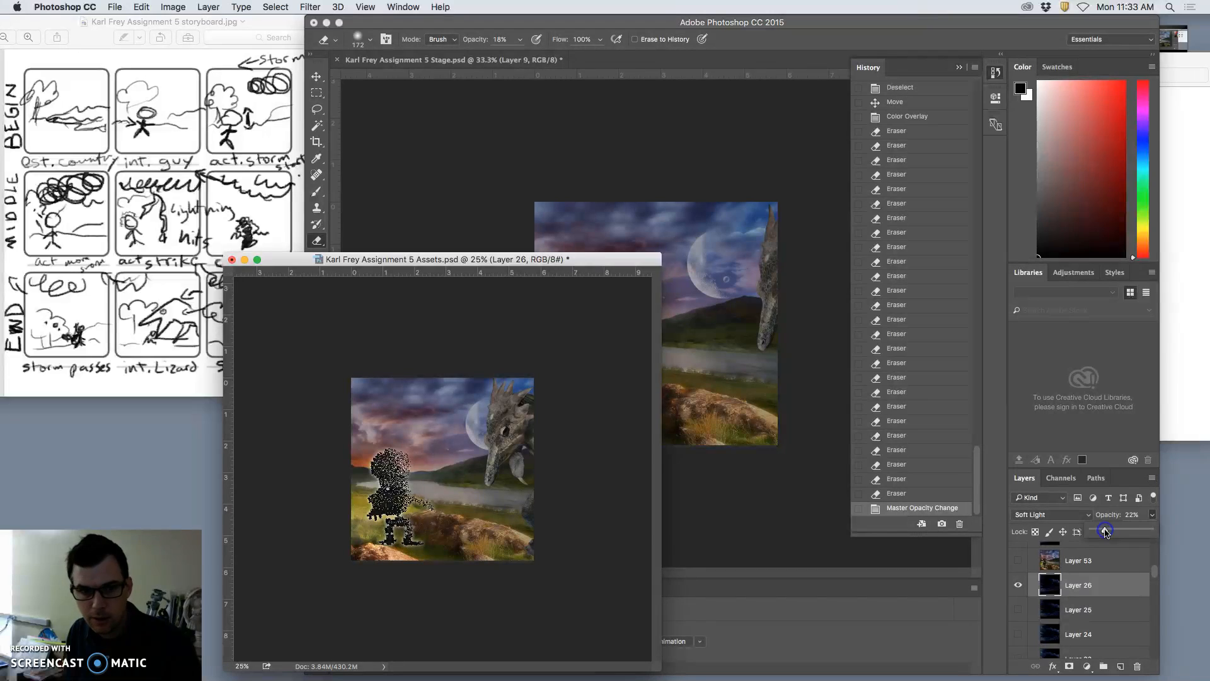
- Reduce the opacity of the visible m1 layer to 53%
scroll(1085, 636, "down", 5)
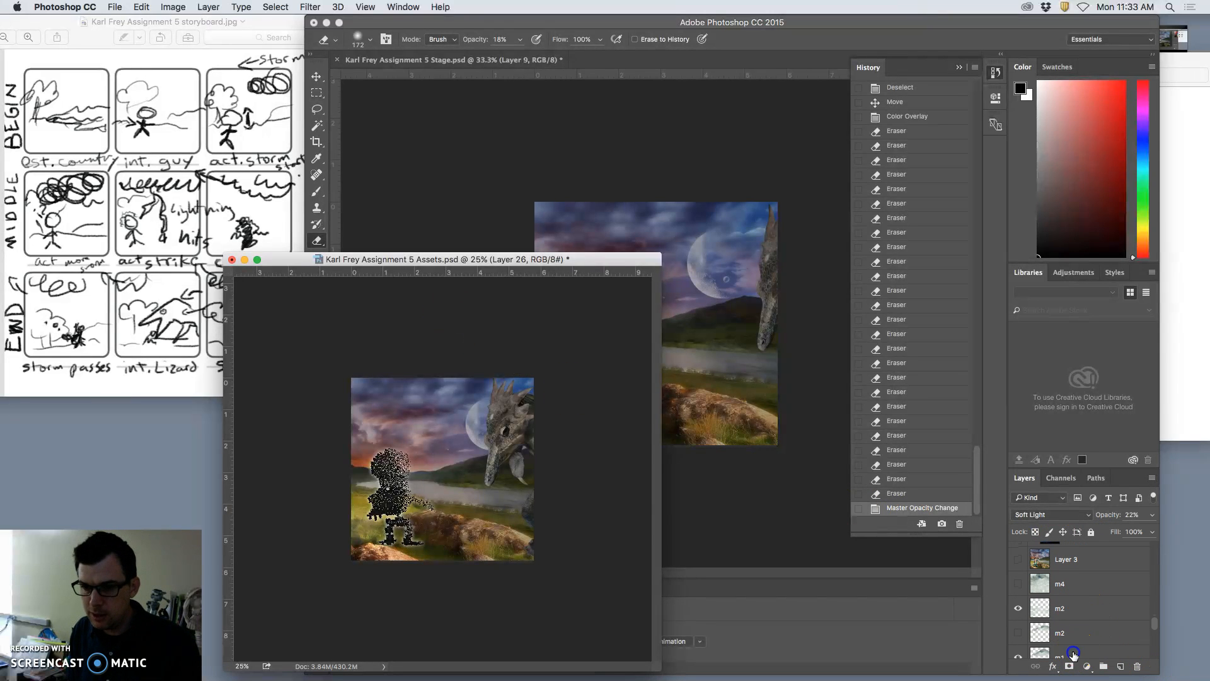
left_click(1072, 653)
left_click(1150, 515)
left_click_drag(1126, 536, 1122, 533)
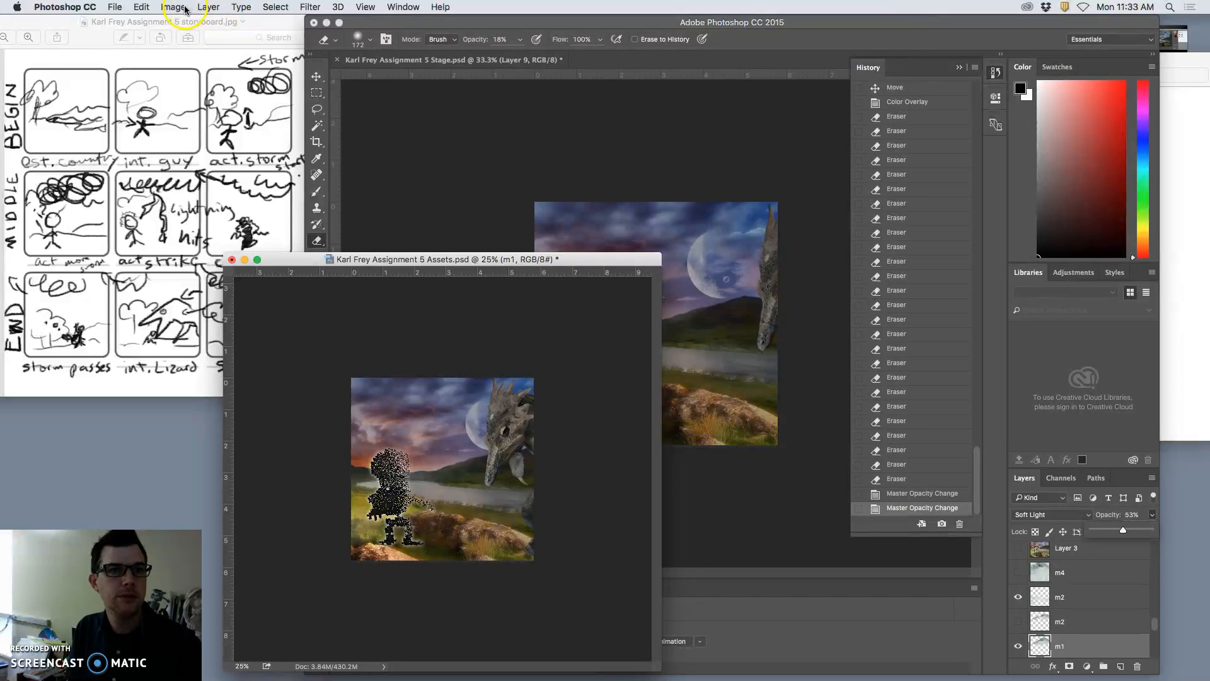
- Stamp the visible layers again and paste the frame showing the creature's head into the Stage document as a new layer
left_click(207, 7)
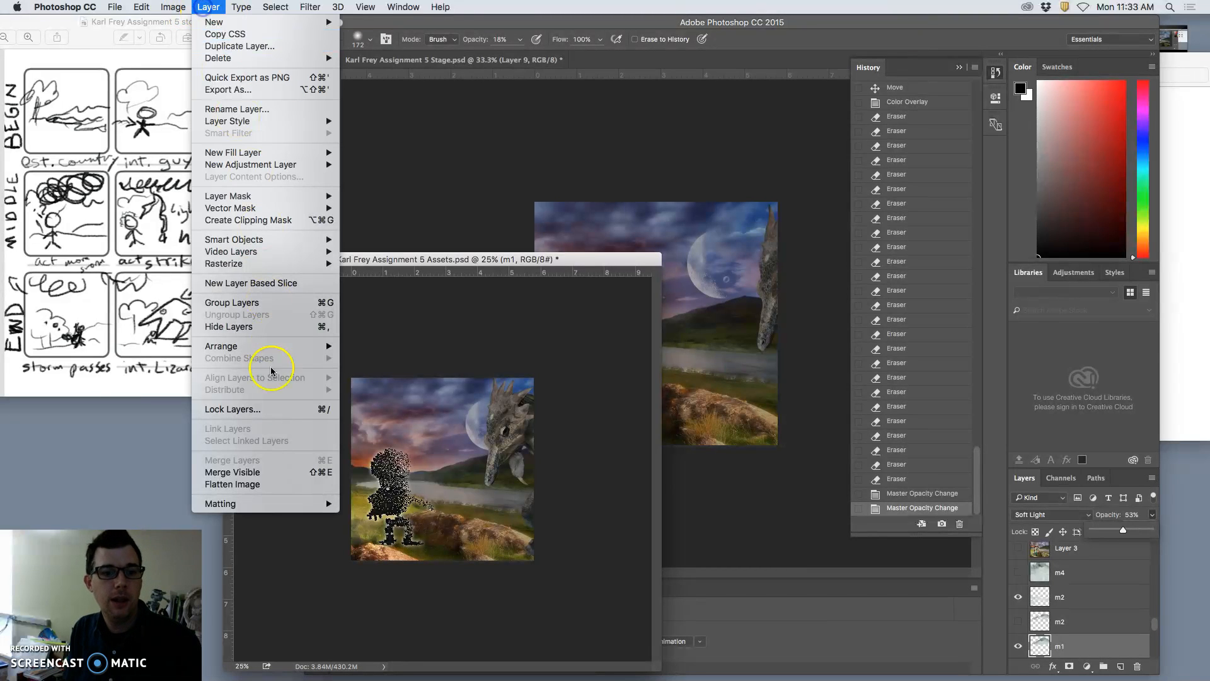
left_click(257, 472, "alt")
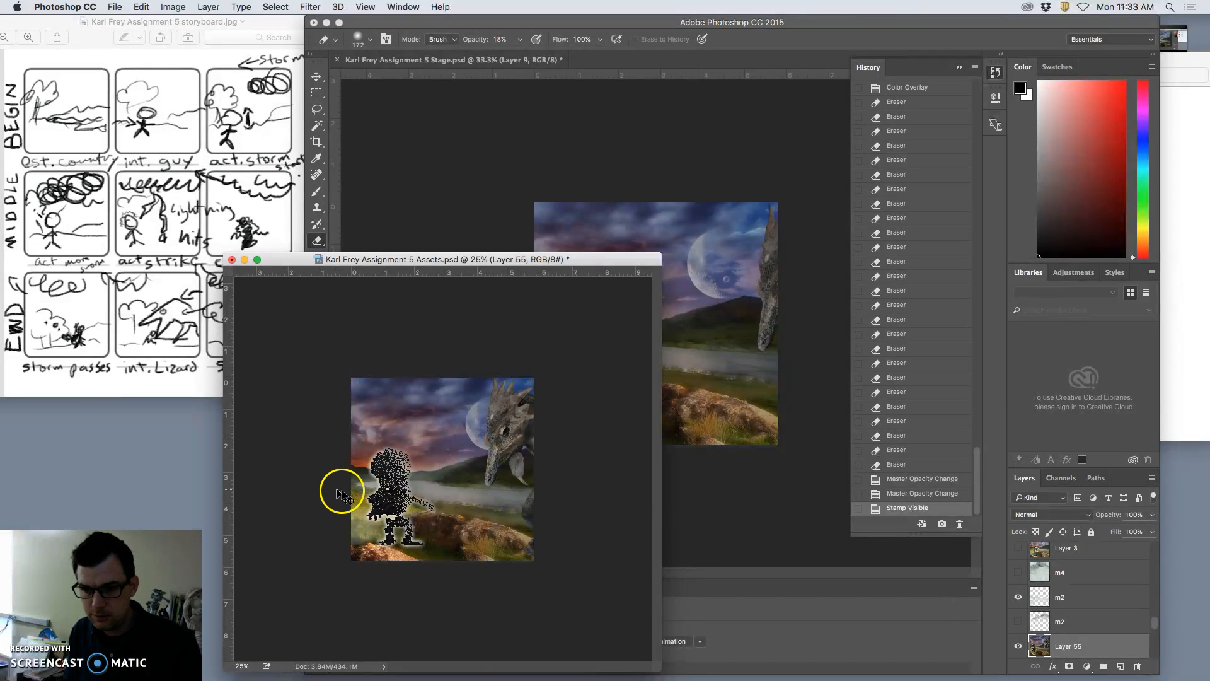
key("super+a")
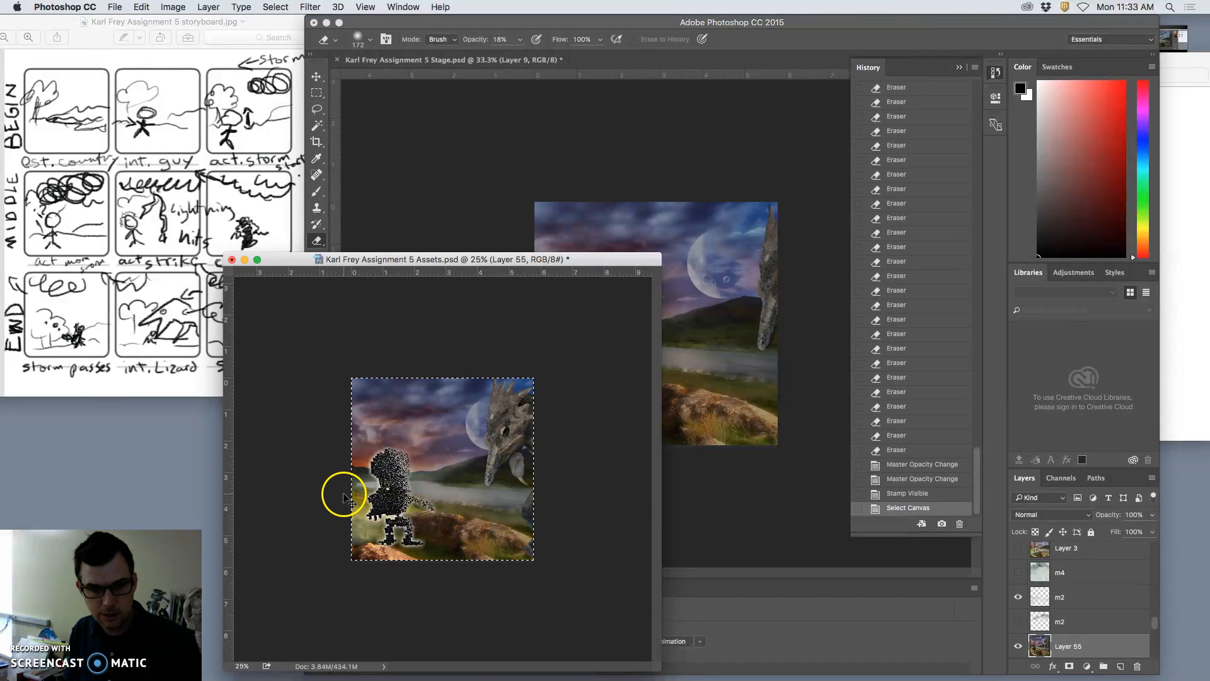
left_click(670, 371)
key("super+v")
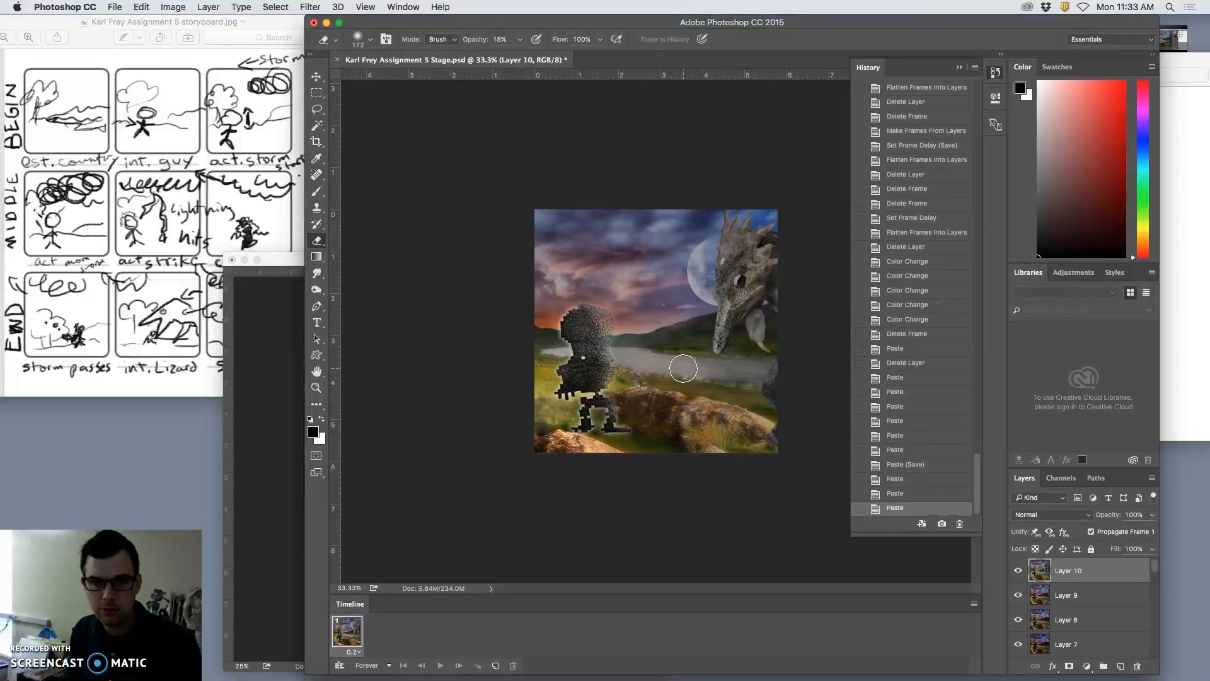
- In the Assets document, delete the stamped Layer 55 and lower the visible m1 layer's opacity to 36%
left_click(276, 522)
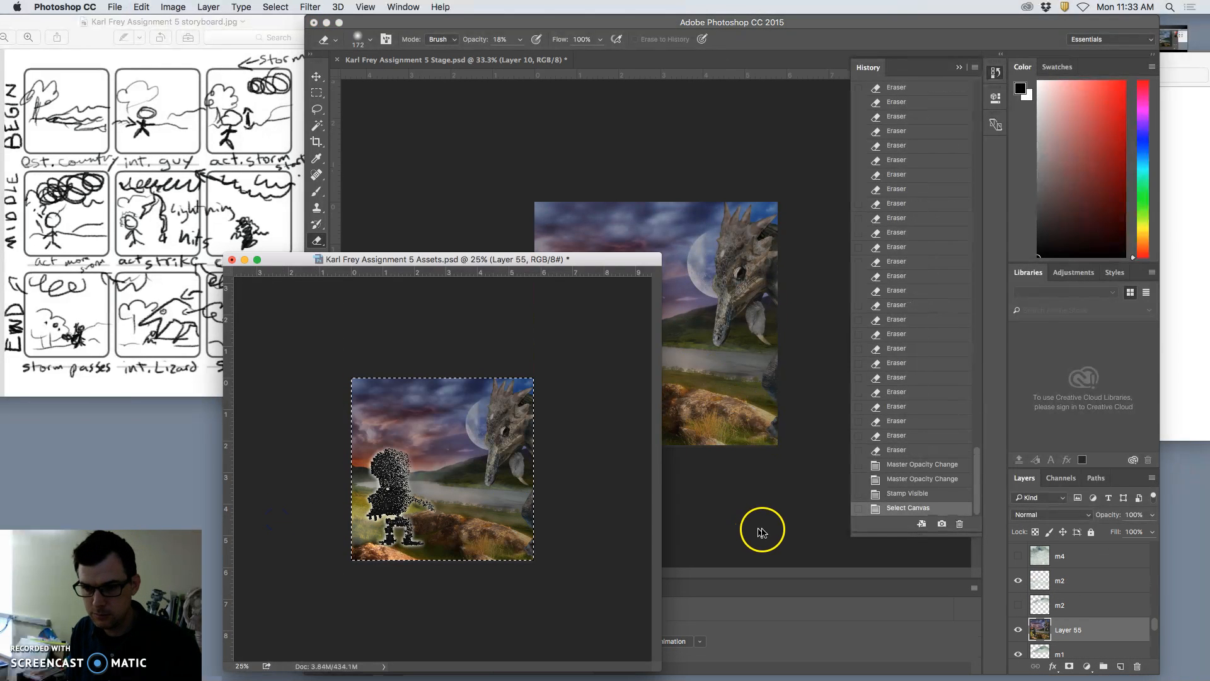
left_click(1137, 666)
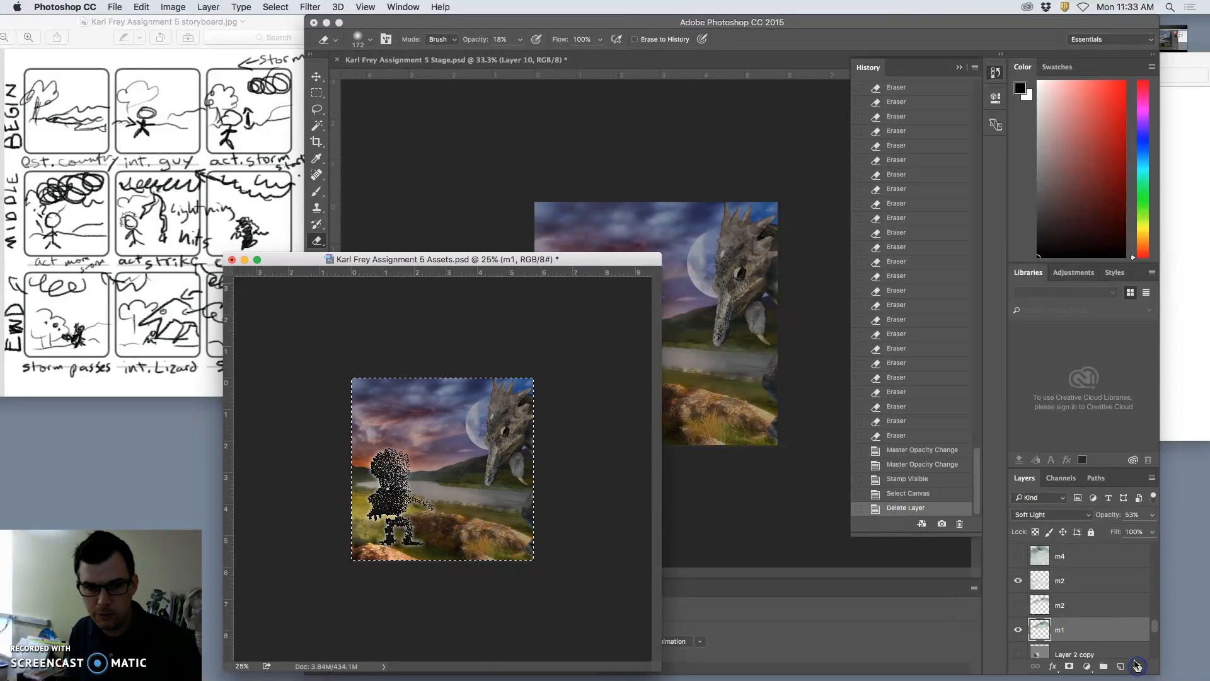
scroll(1078, 617, "up", 1)
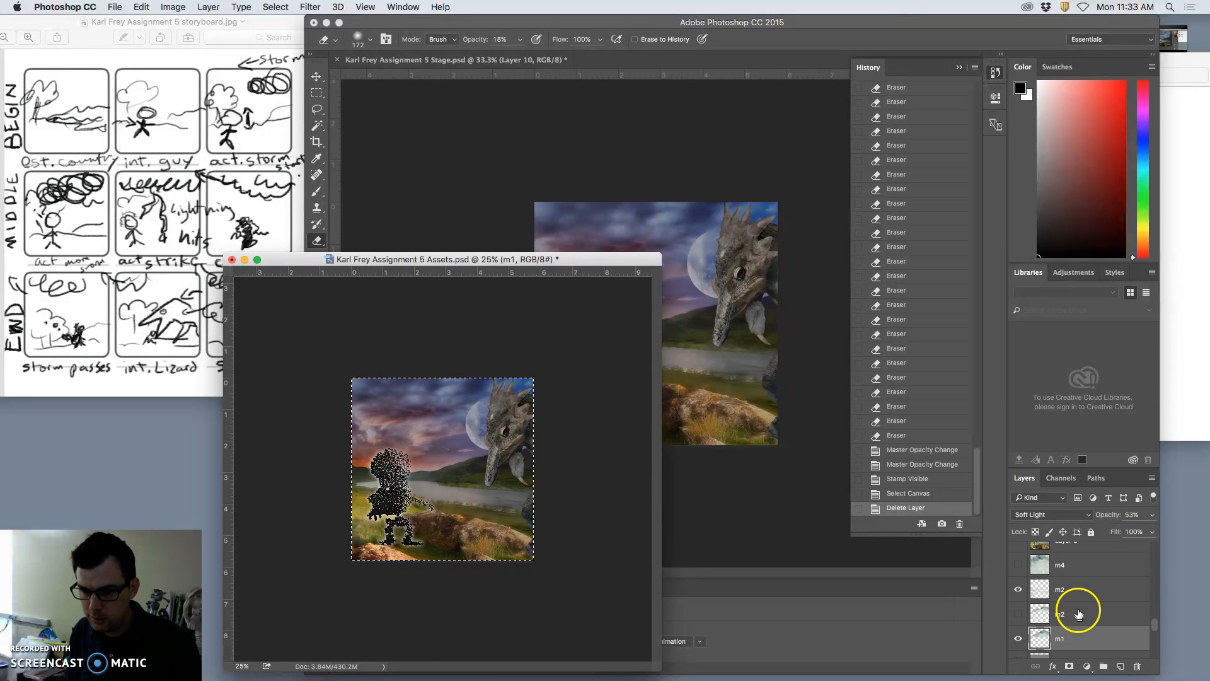
left_click(1152, 514)
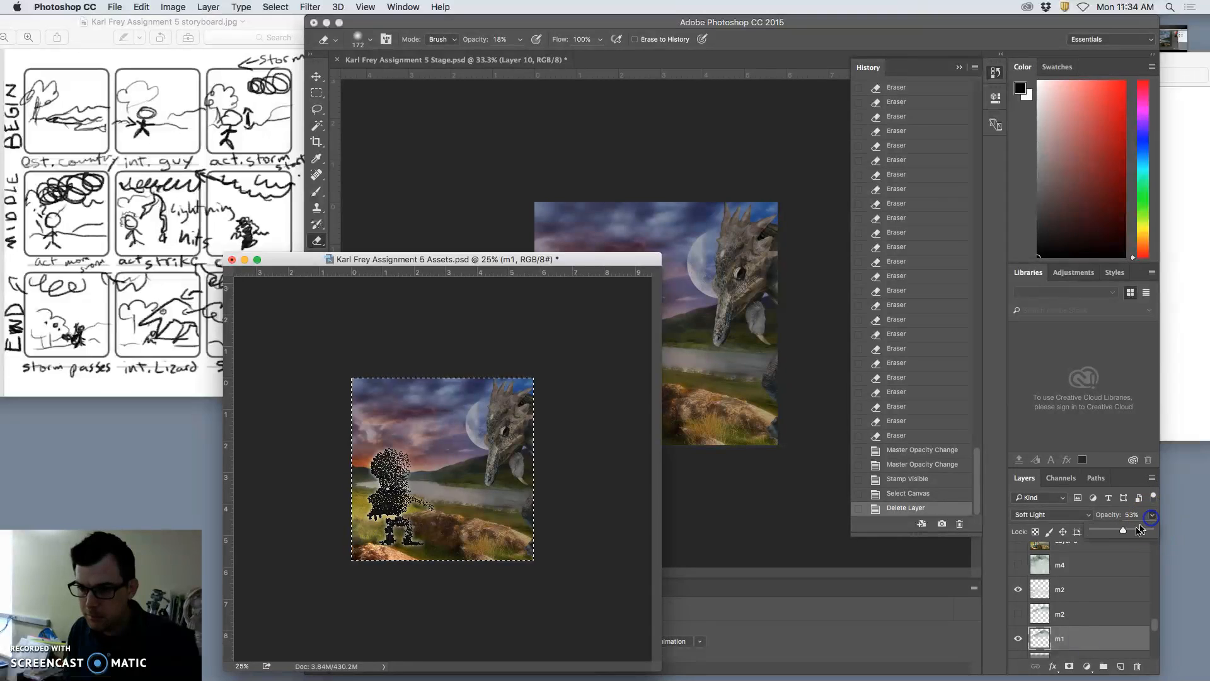
left_click(1113, 531)
- Lower the opacity of storm cloud Layer 26 to 8%
scroll(1114, 604, "up", 10)
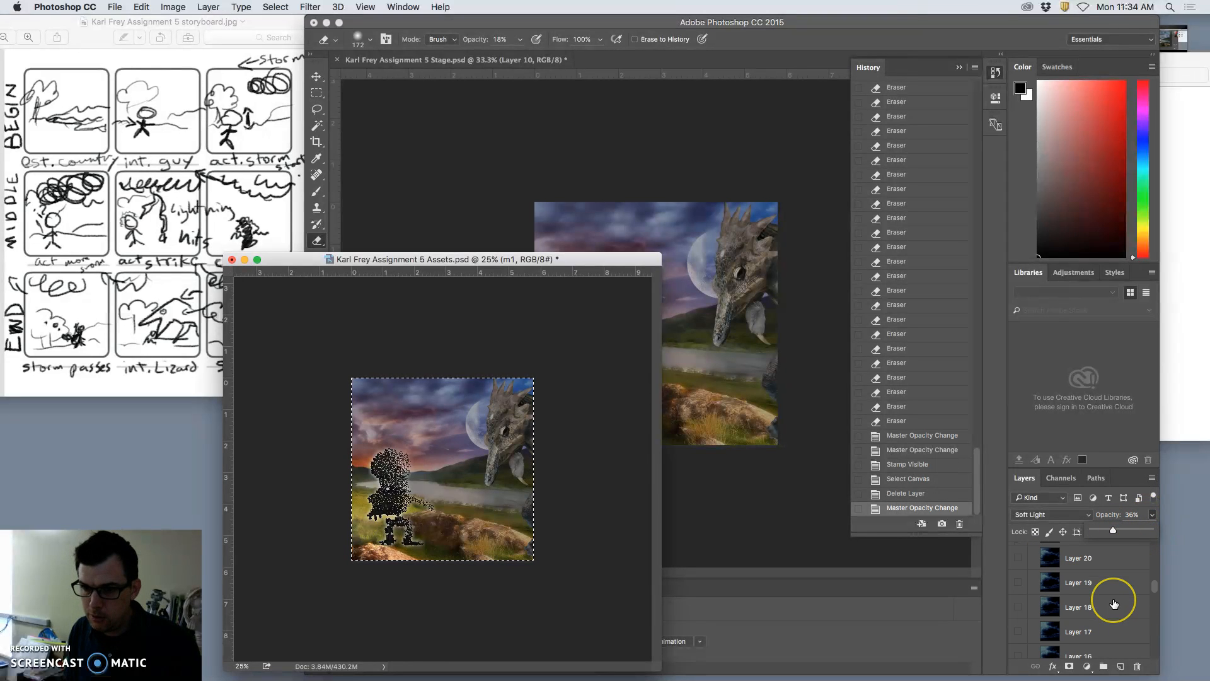
scroll(1113, 603, "up", 5)
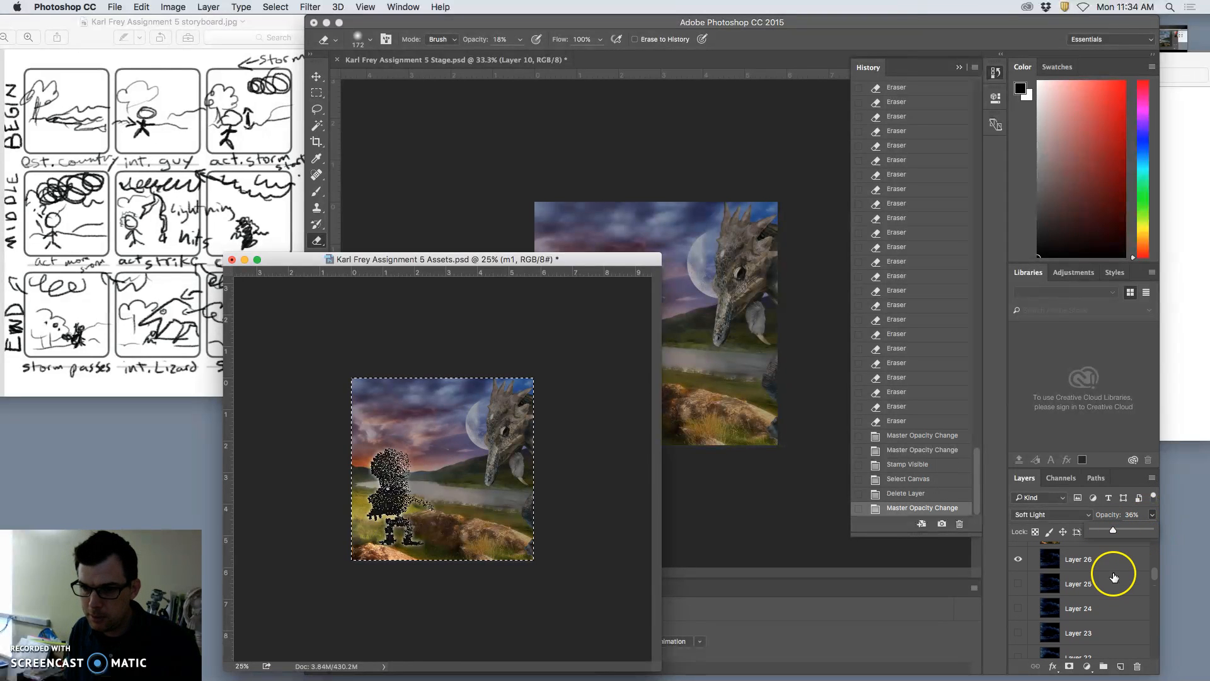
left_click(1112, 565)
left_click(1152, 515)
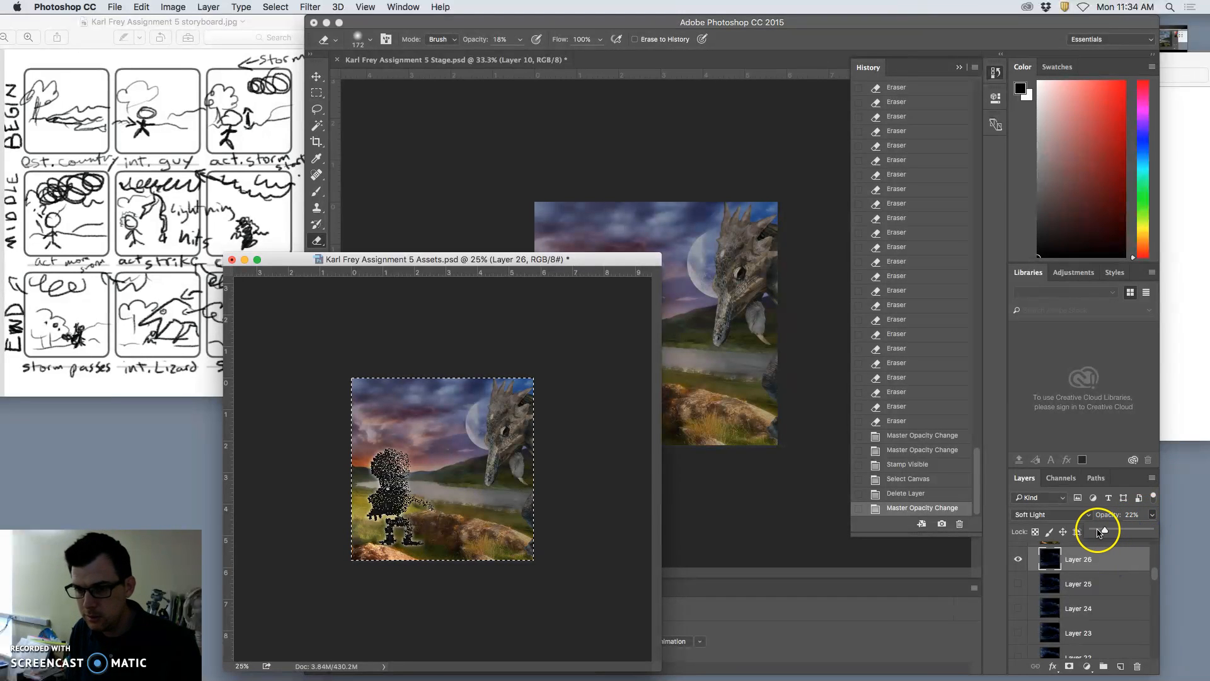
left_click(1097, 531)
- Set the opacity of the creature layer's Color Overlay effect to 27%
scroll(1098, 606, "up", 10)
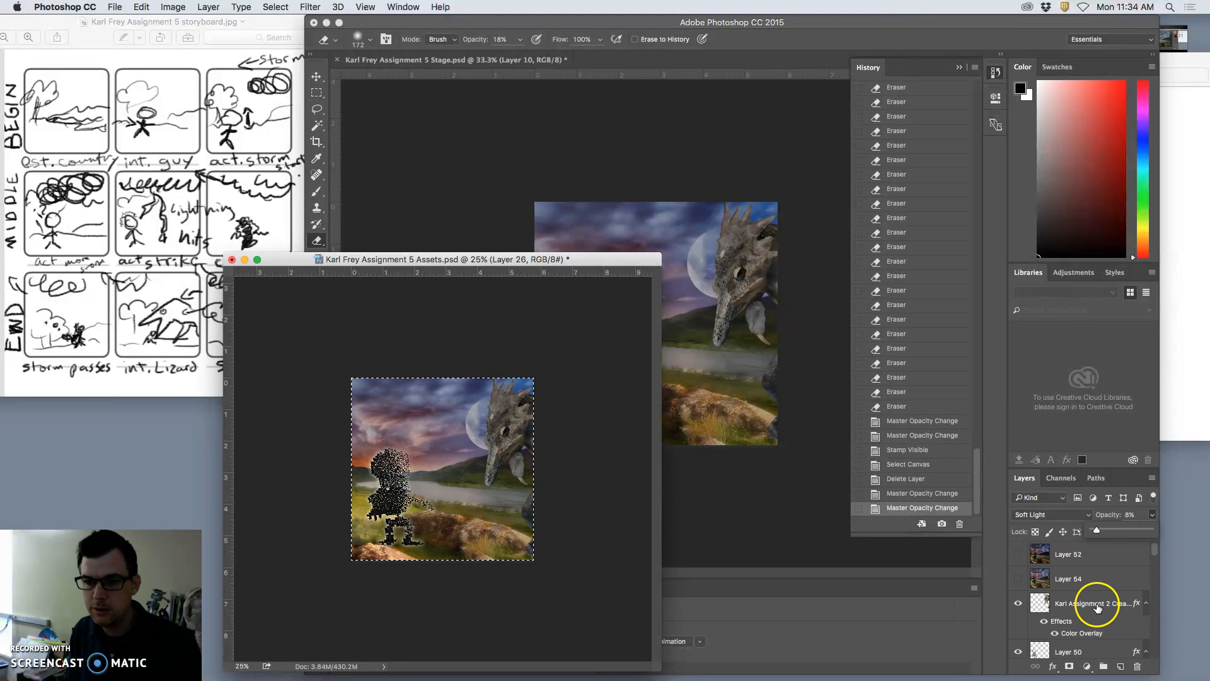
left_click(1079, 598)
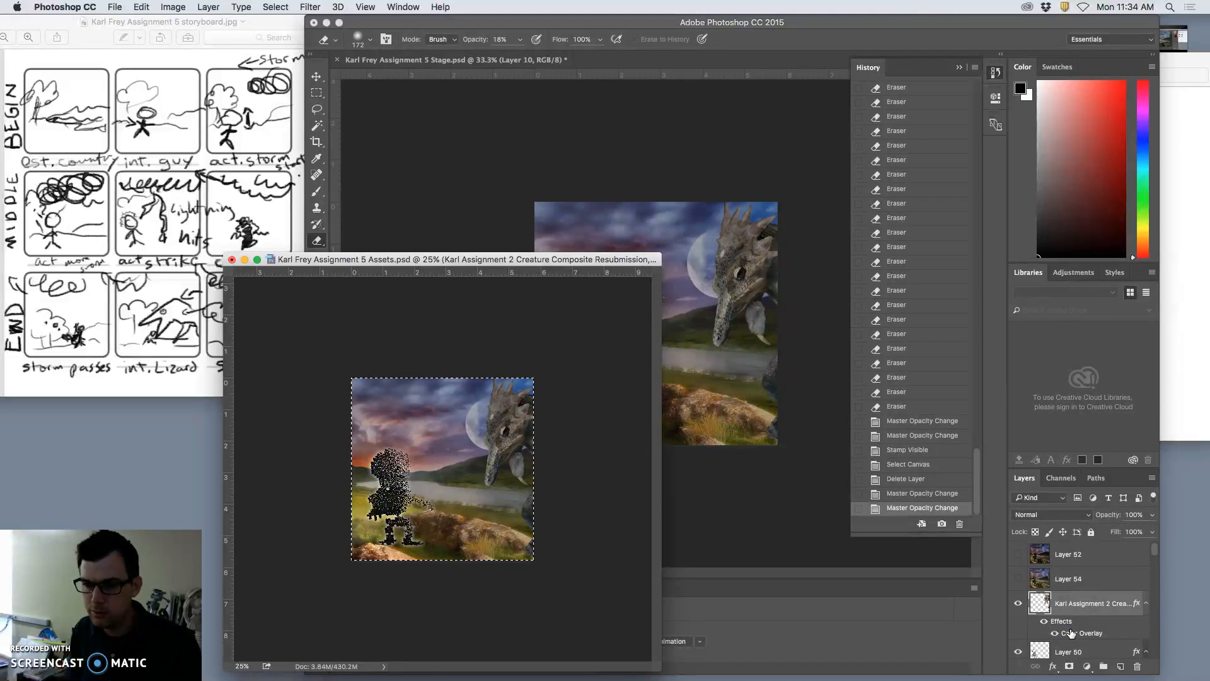
double_click(1069, 633)
left_click_drag(811, 140, 822, 143)
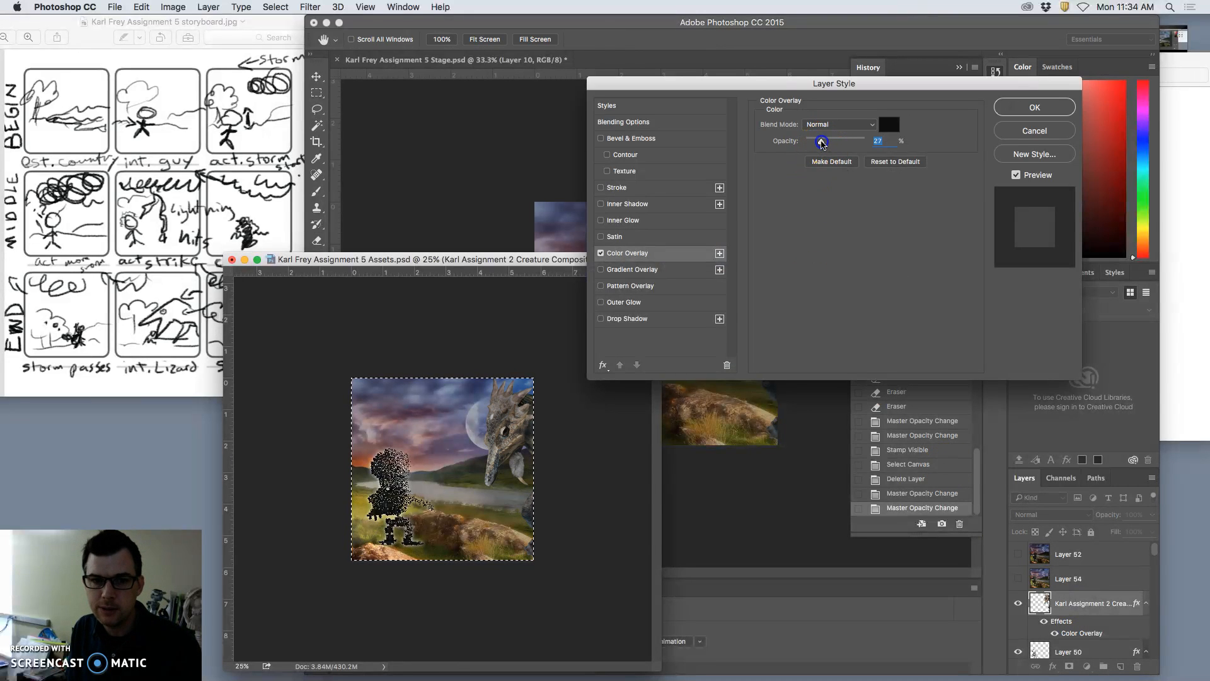
left_click(1009, 108)
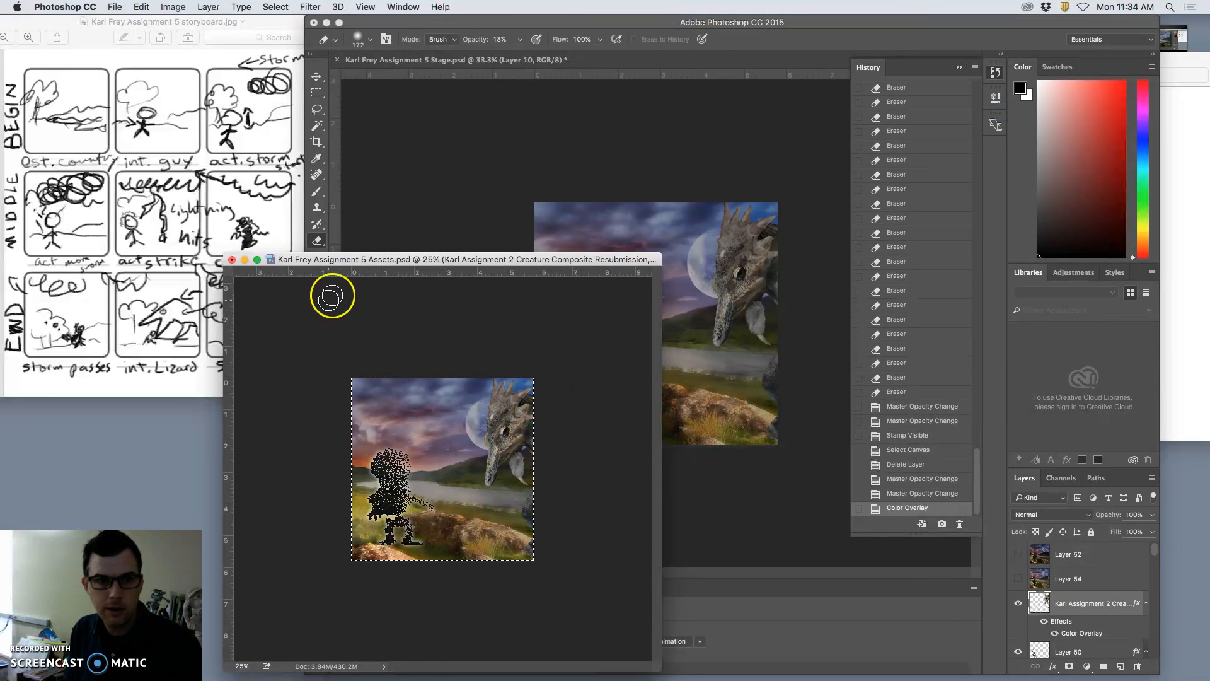
- Deselect the canvas and move the creature further left so its neck, shoulder and front leg enter the scene
left_click(316, 76)
key("super+d")
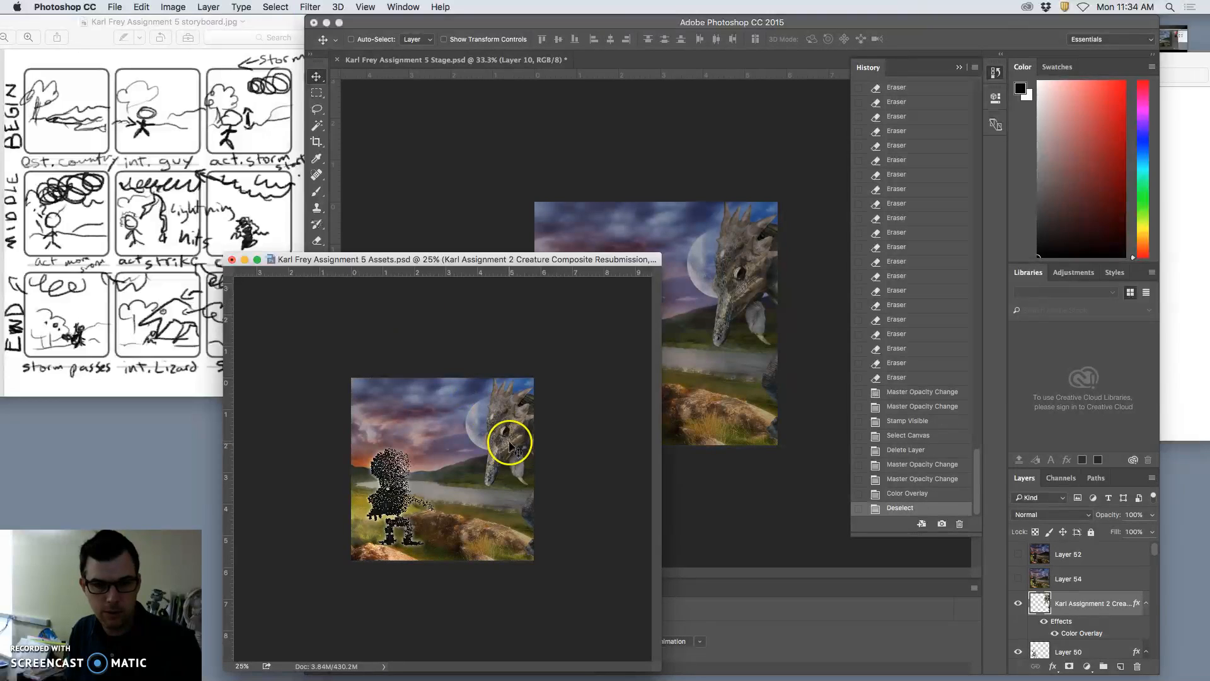
left_click_drag(506, 434, 468, 437)
left_click(575, 485)
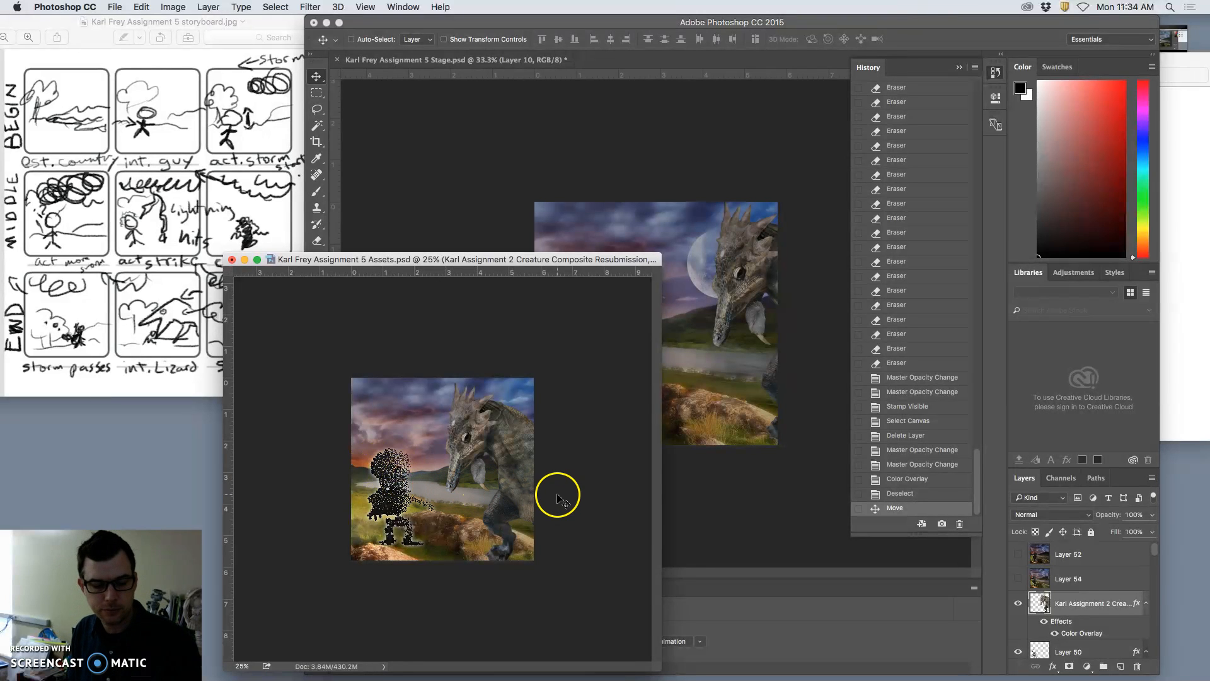
- Fade the skeleton's head and upper torso on Layer 50 with the 18% opacity Eraser
scroll(1066, 638, "down", 1)
left_click(1069, 641)
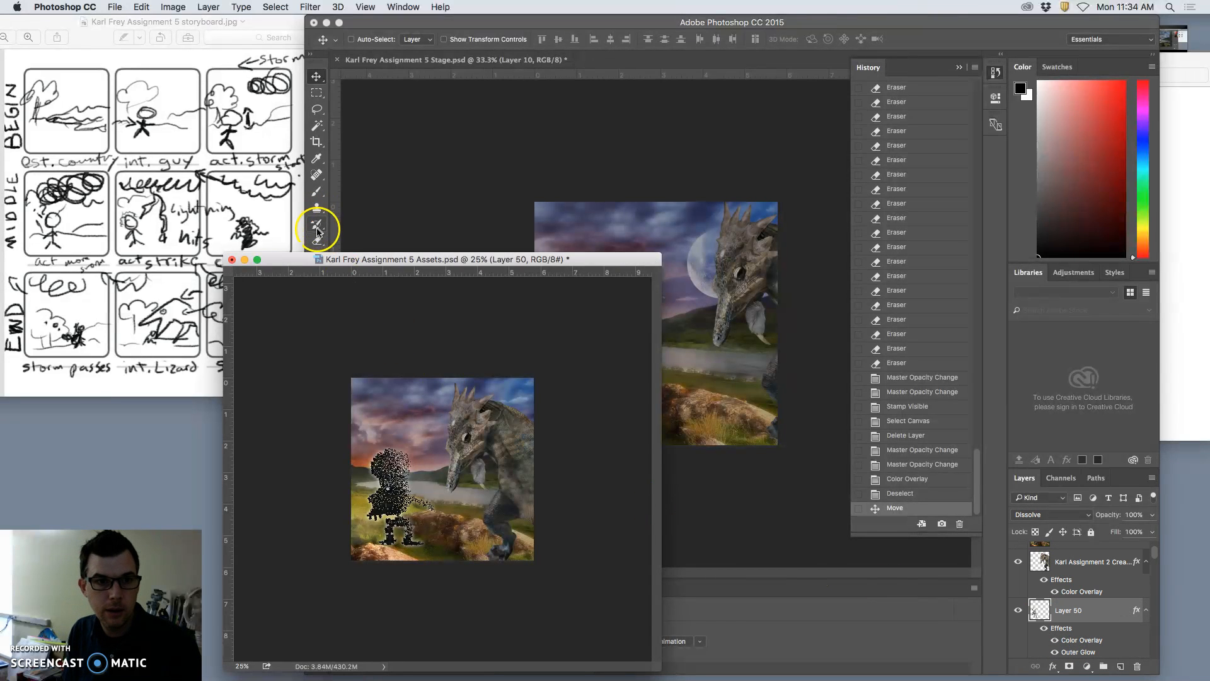
left_click(316, 239)
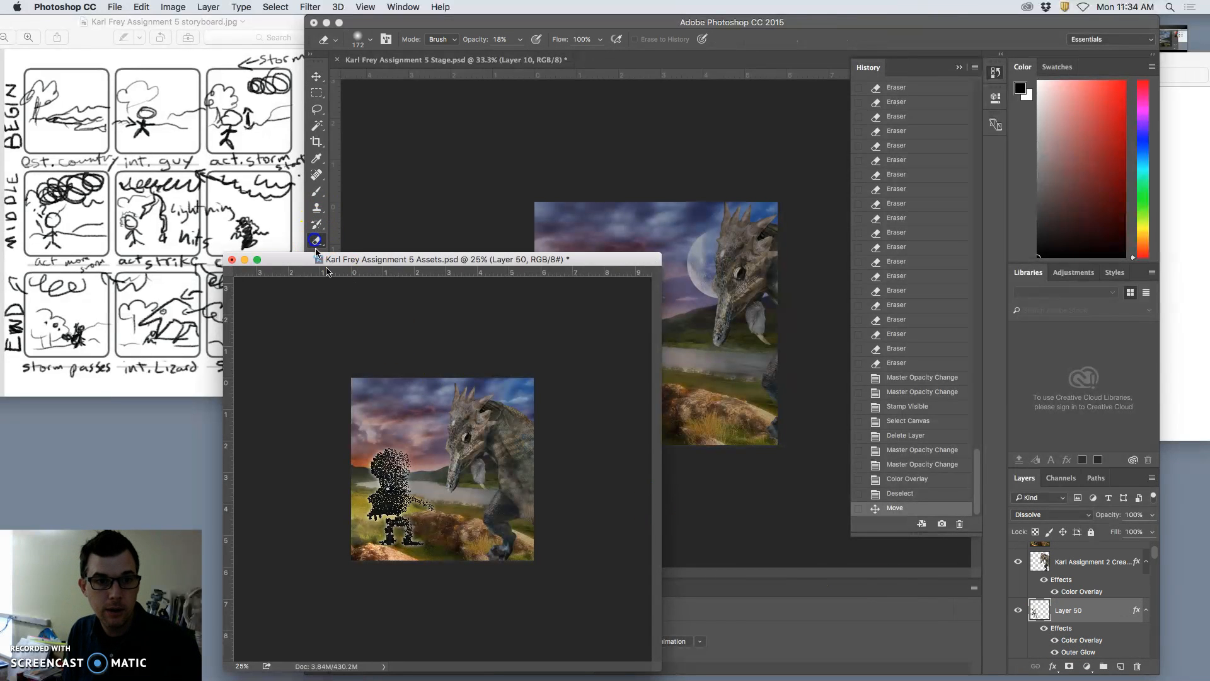
left_click_drag(391, 465, 390, 484)
left_click(390, 484)
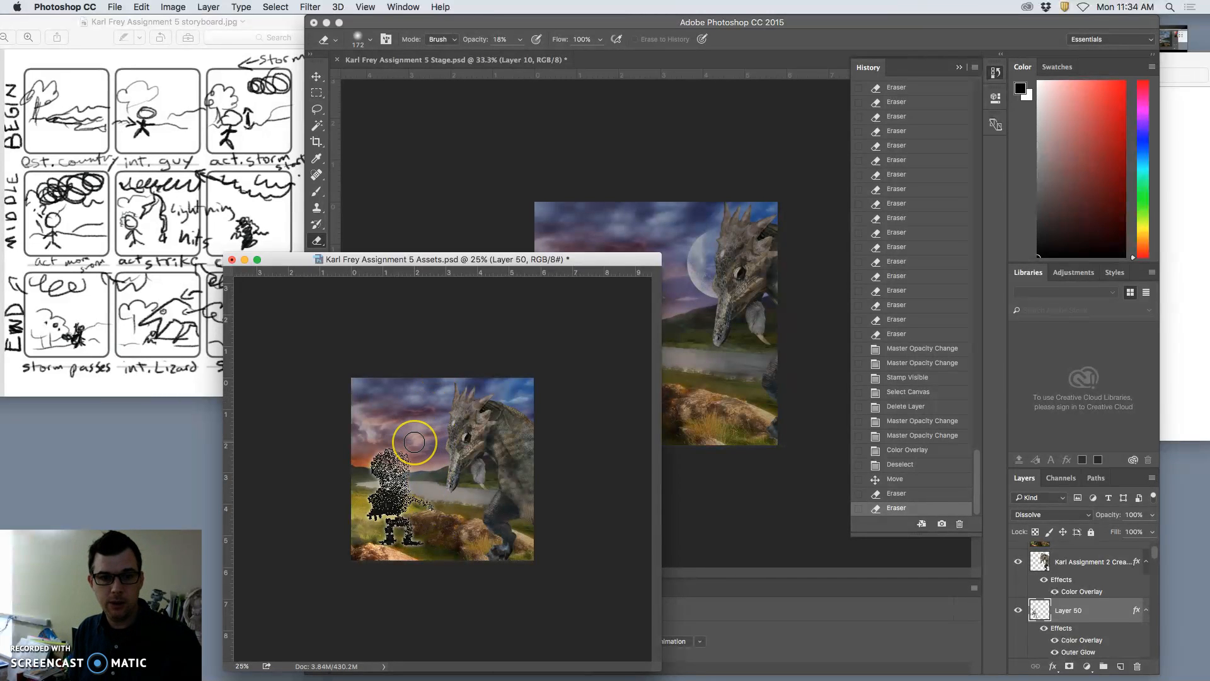
- Warp the dissolving skeleton on Layer 50 to distort its shape slightly, and apply the transformation
key("super+t")
right_click(400, 472)
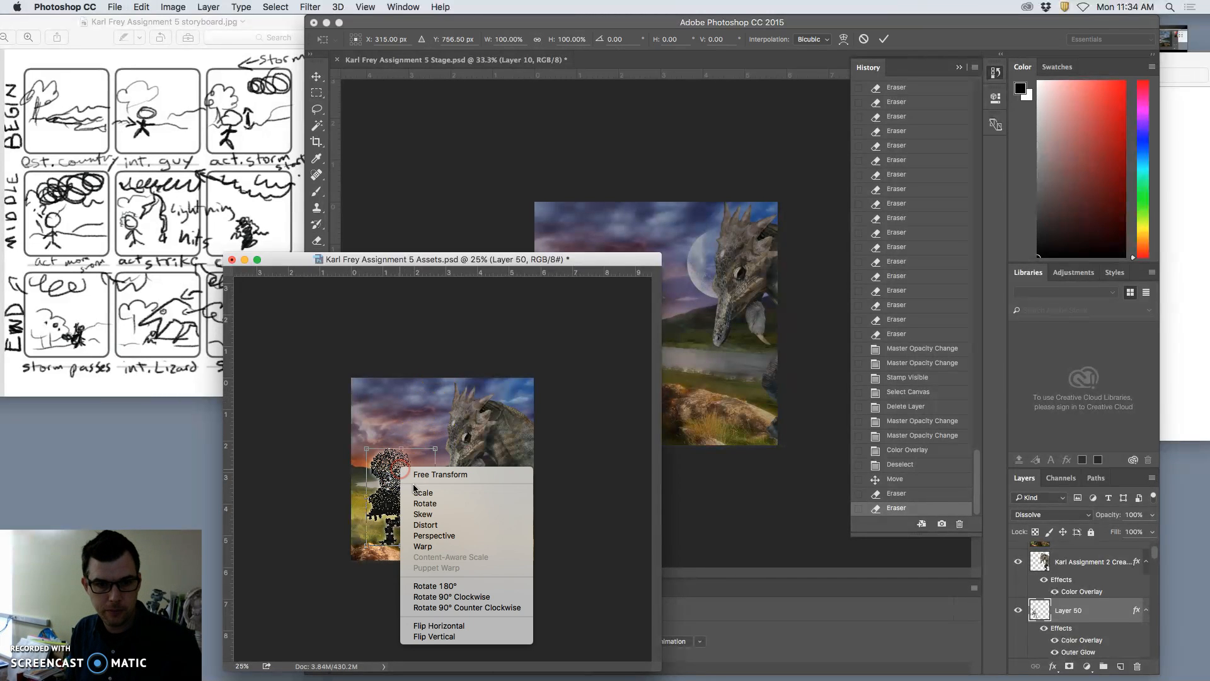
left_click(424, 547)
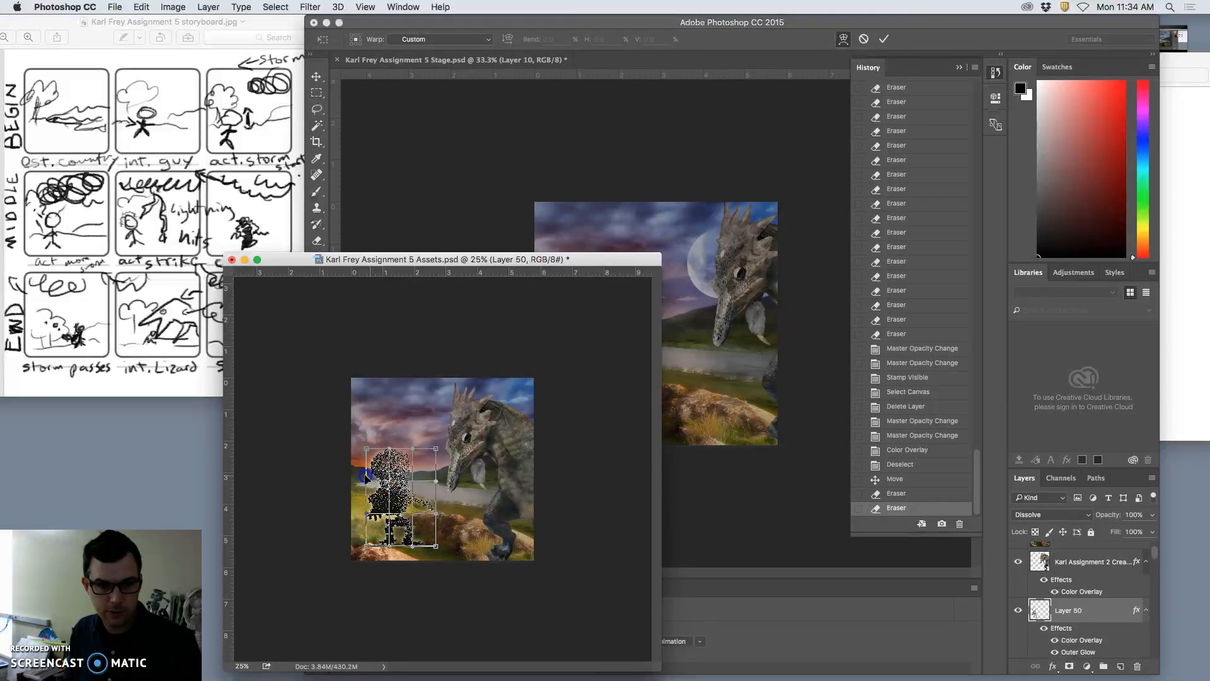
left_click_drag(381, 504, 425, 490)
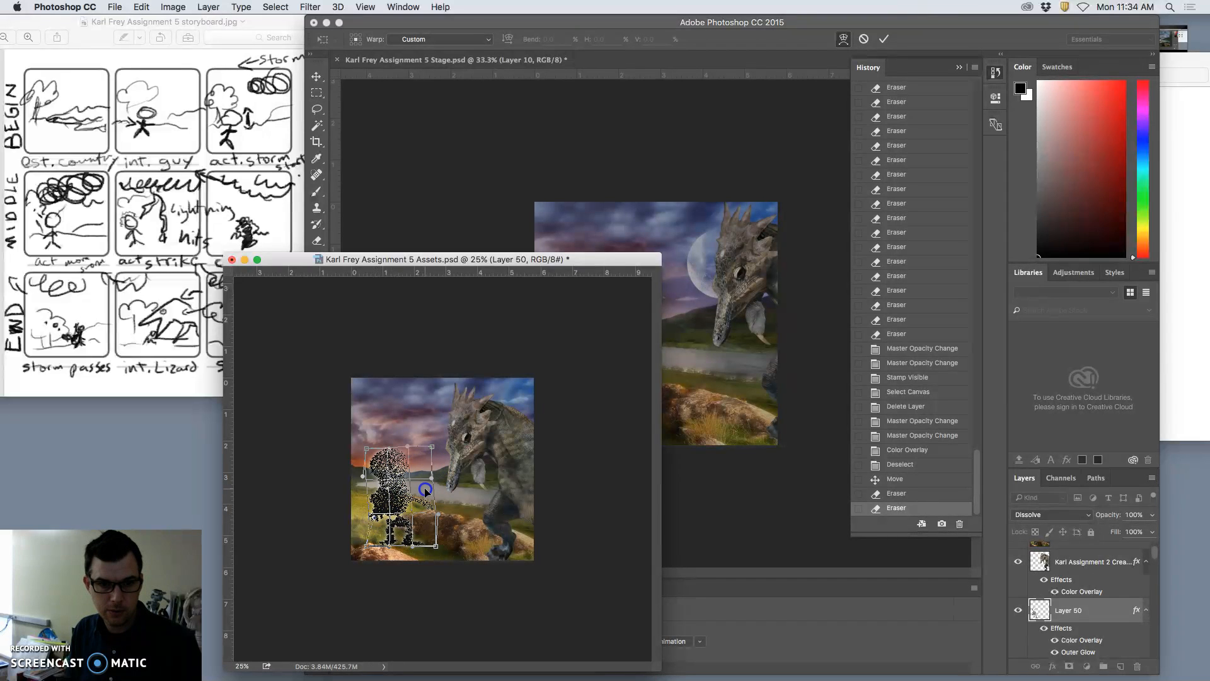
key("Return")
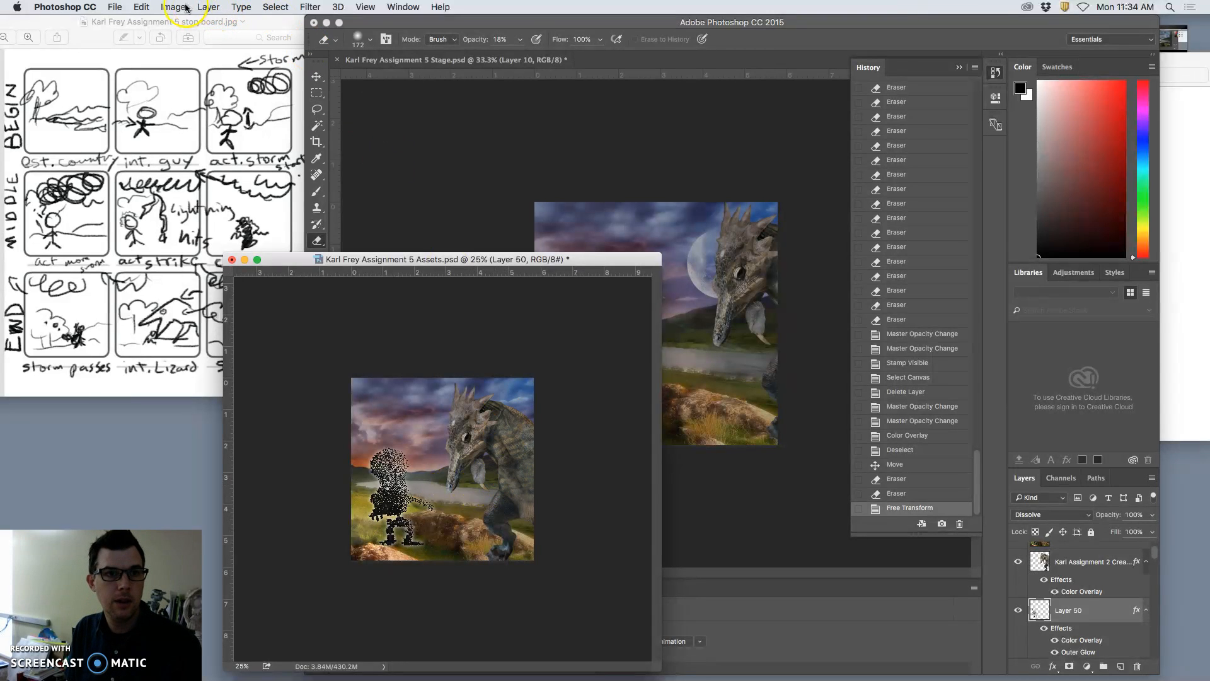
- Stamp the visible layers, paste the frame with the creature's body into the Stage document as a new layer, and deselect the Assets canvas
left_click(208, 7)
left_click(262, 469, "alt")
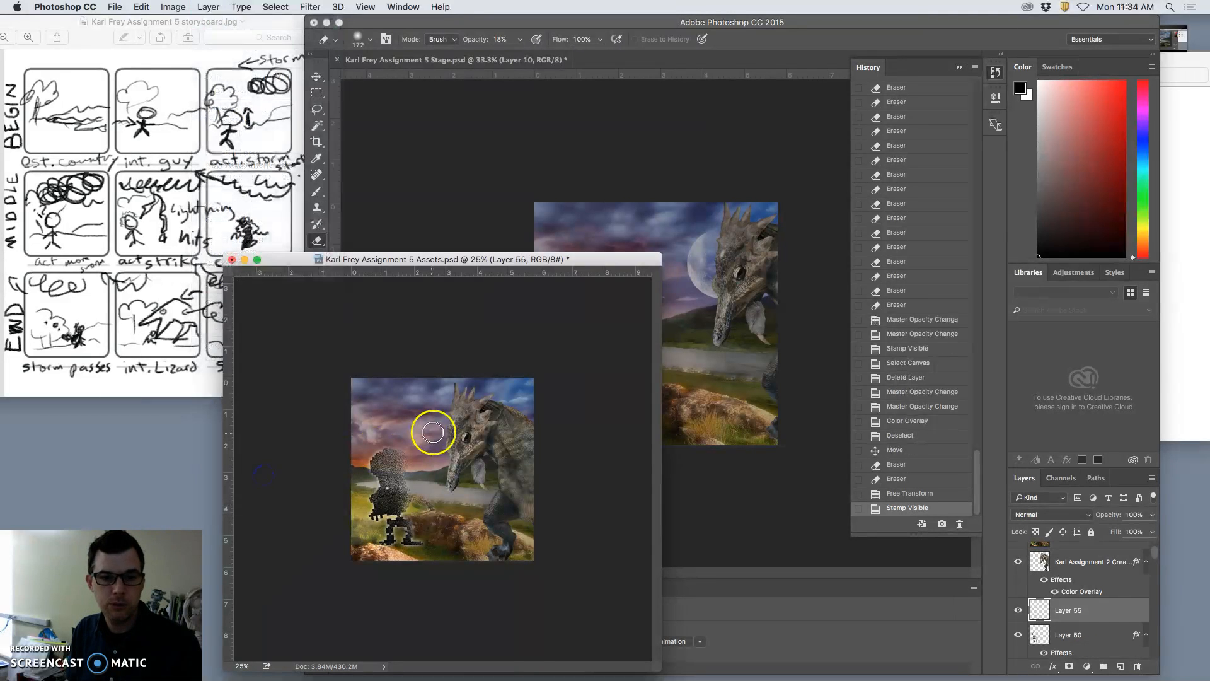
left_click_drag(520, 469, 698, 373)
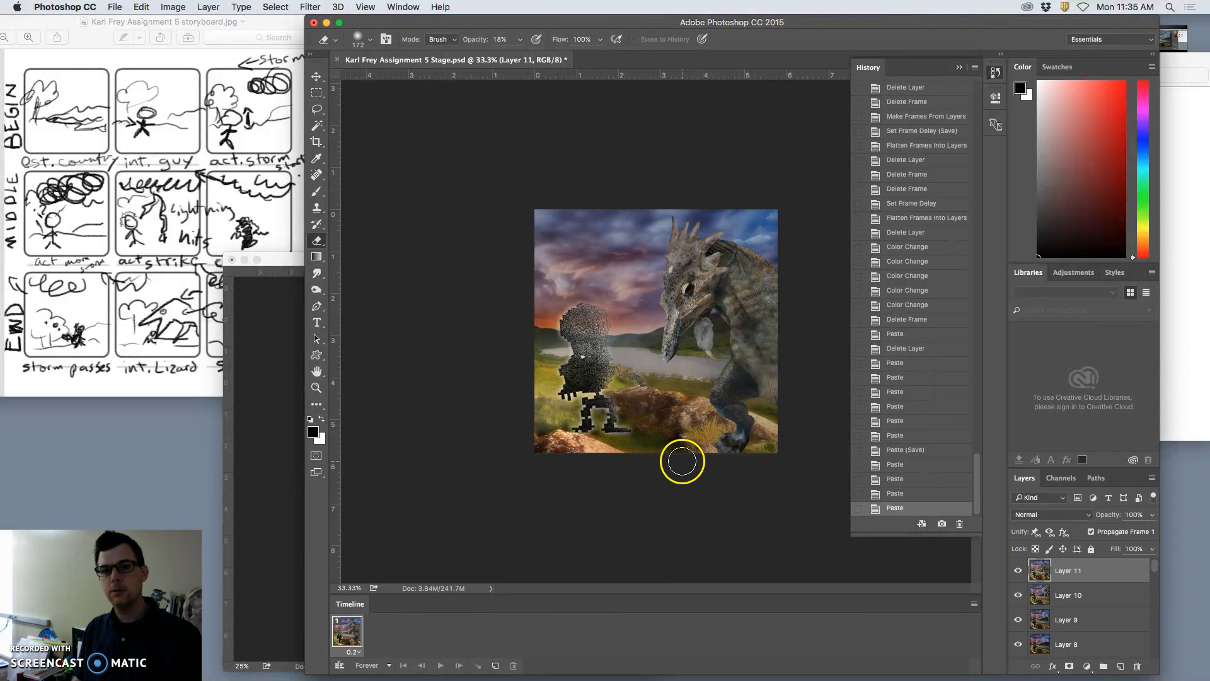
left_click(278, 465)
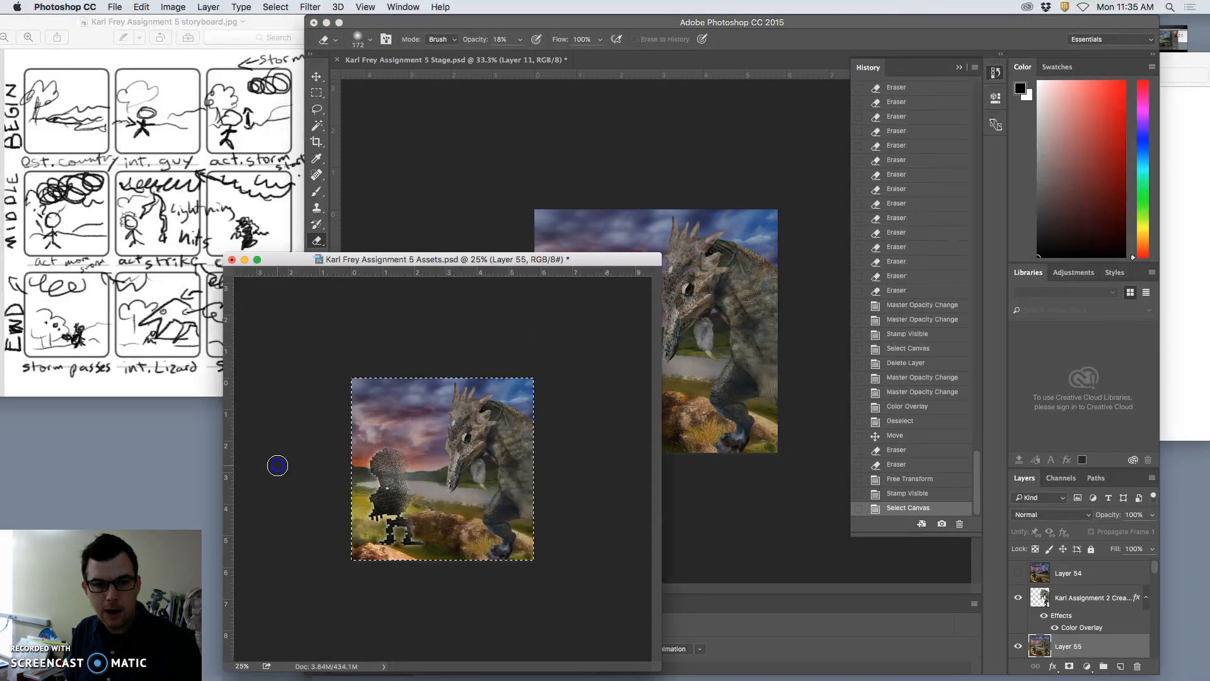
key("super+d")
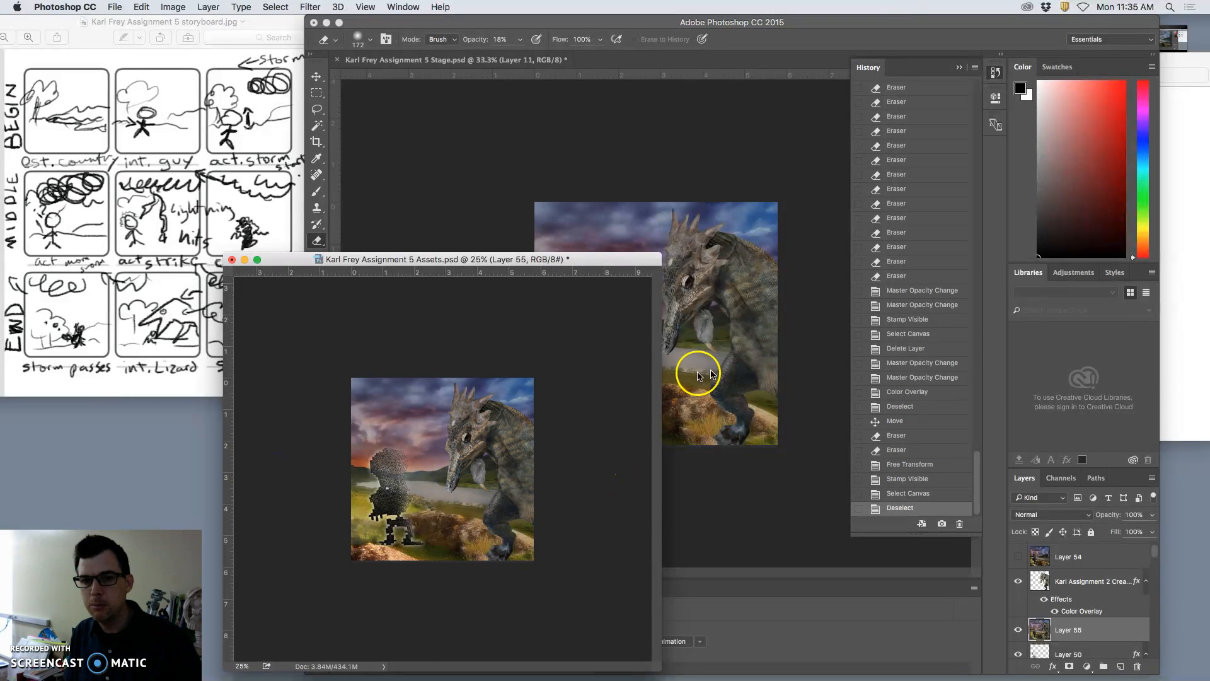
- Toggle the visibility of Layer 11 in the Stage document to compare it with the previous frame
left_click(792, 373)
left_click_drag(1018, 570, 1018, 605)
left_click(1018, 621)
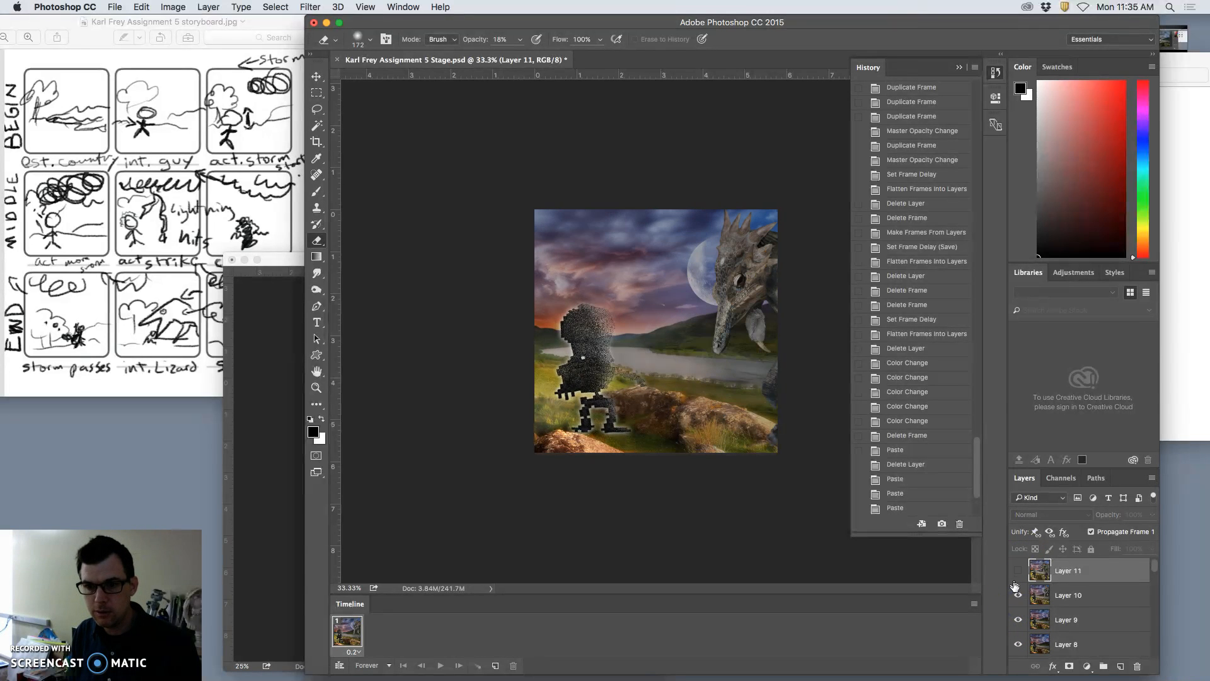
left_click(1016, 571)
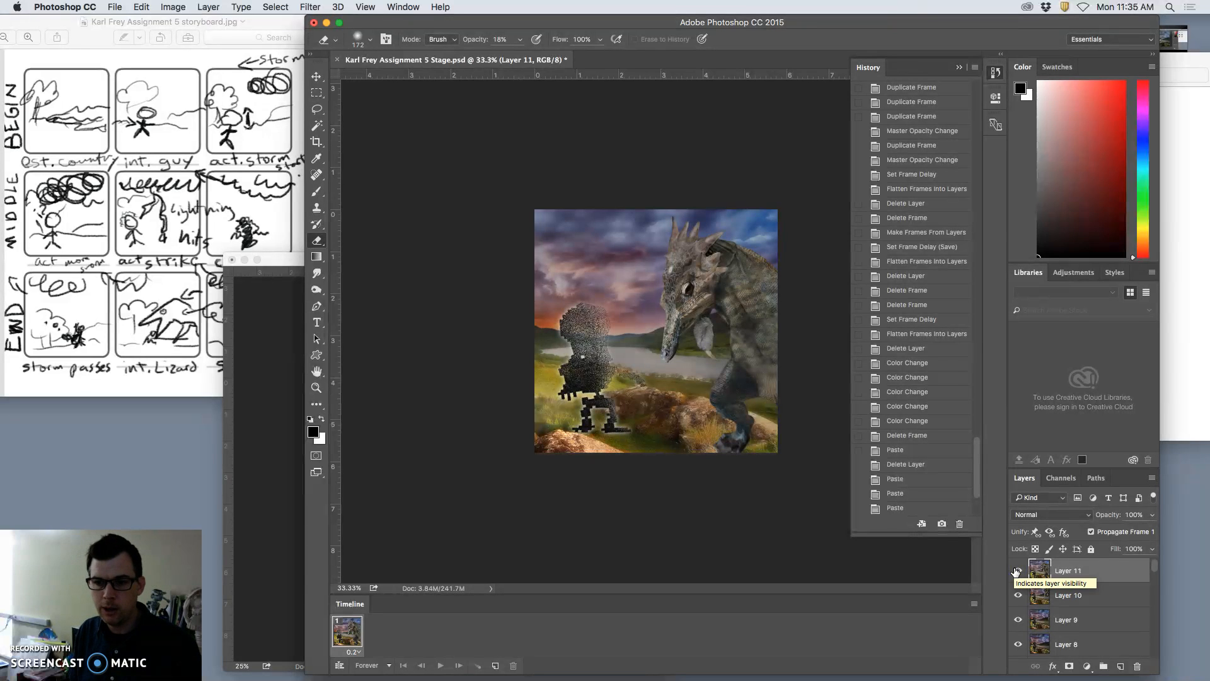
- Save the Stage document
left_click(255, 488)
left_click(786, 448)
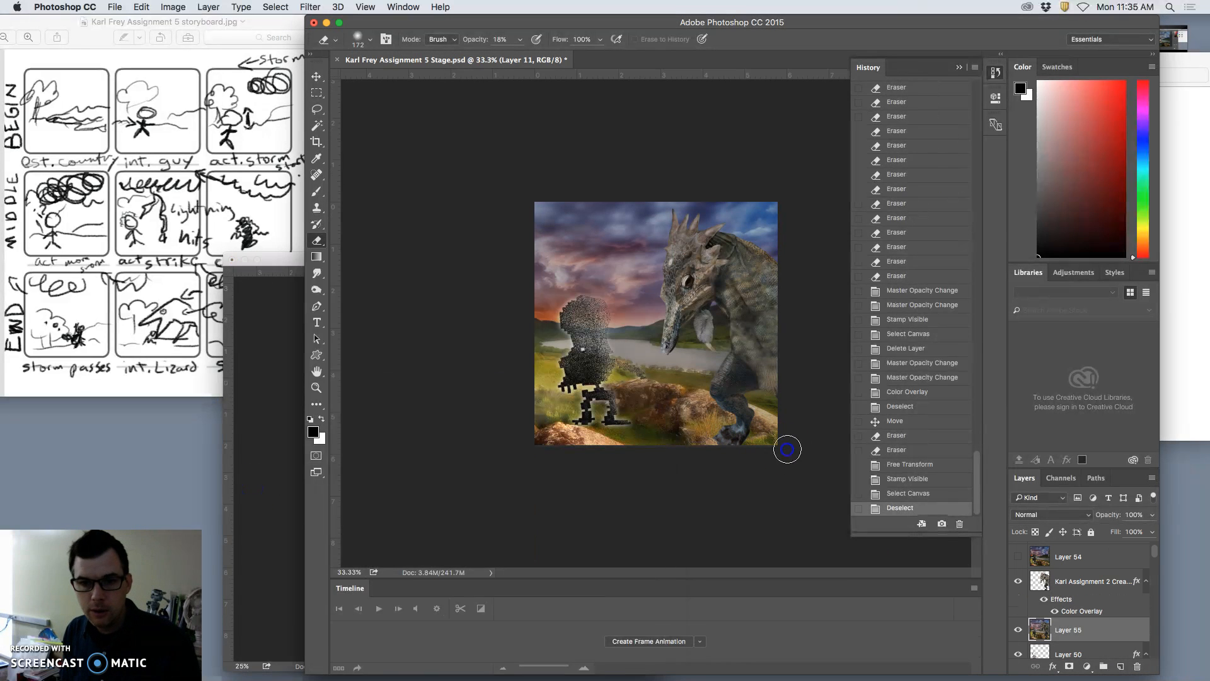
key("super+s")
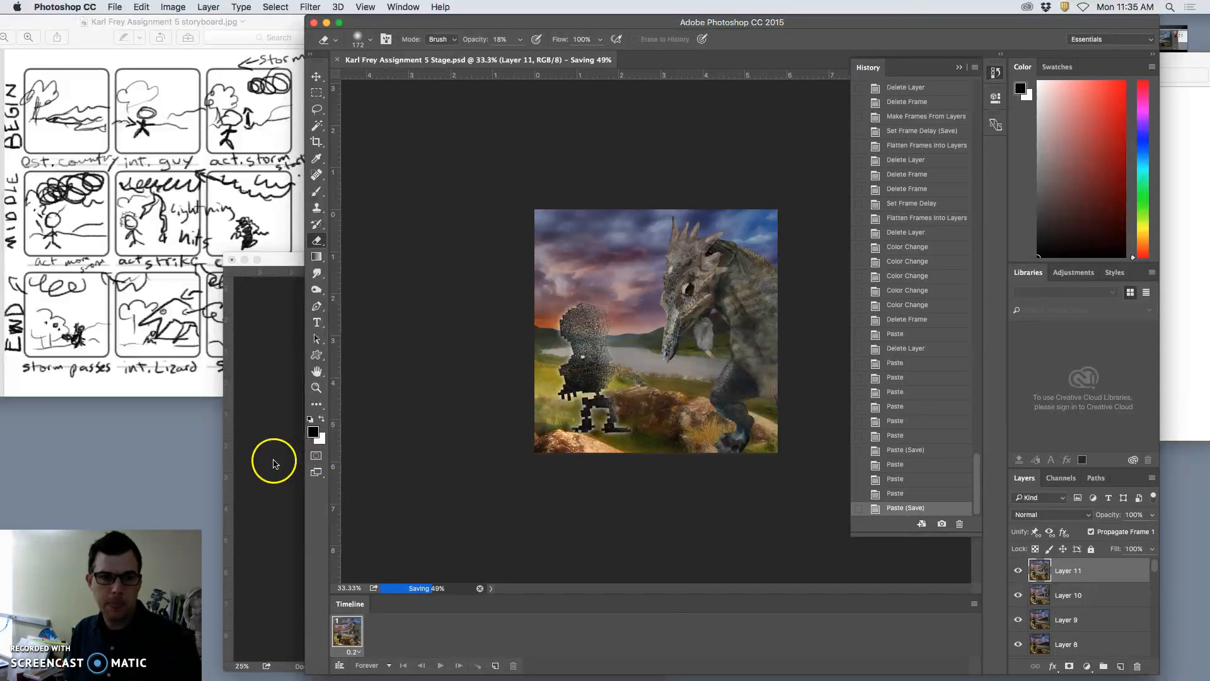
- In the Assets document, duplicate the creature layer and hide the original below the copy
left_click(273, 460)
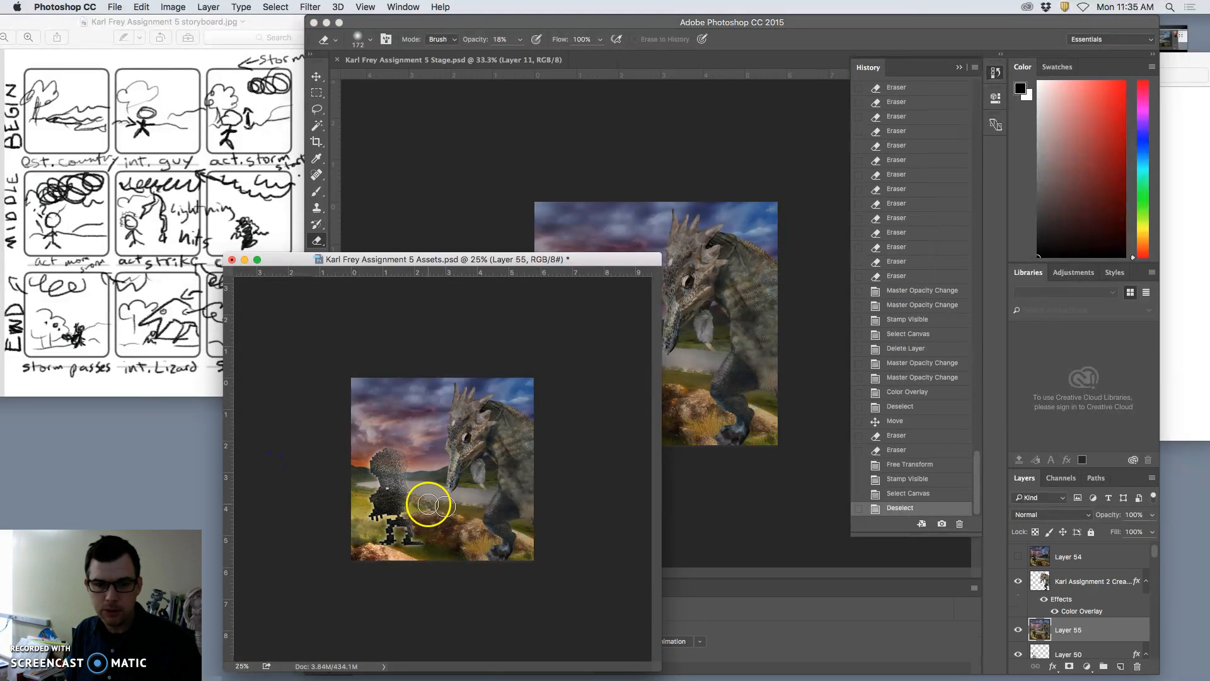
left_click(1095, 580)
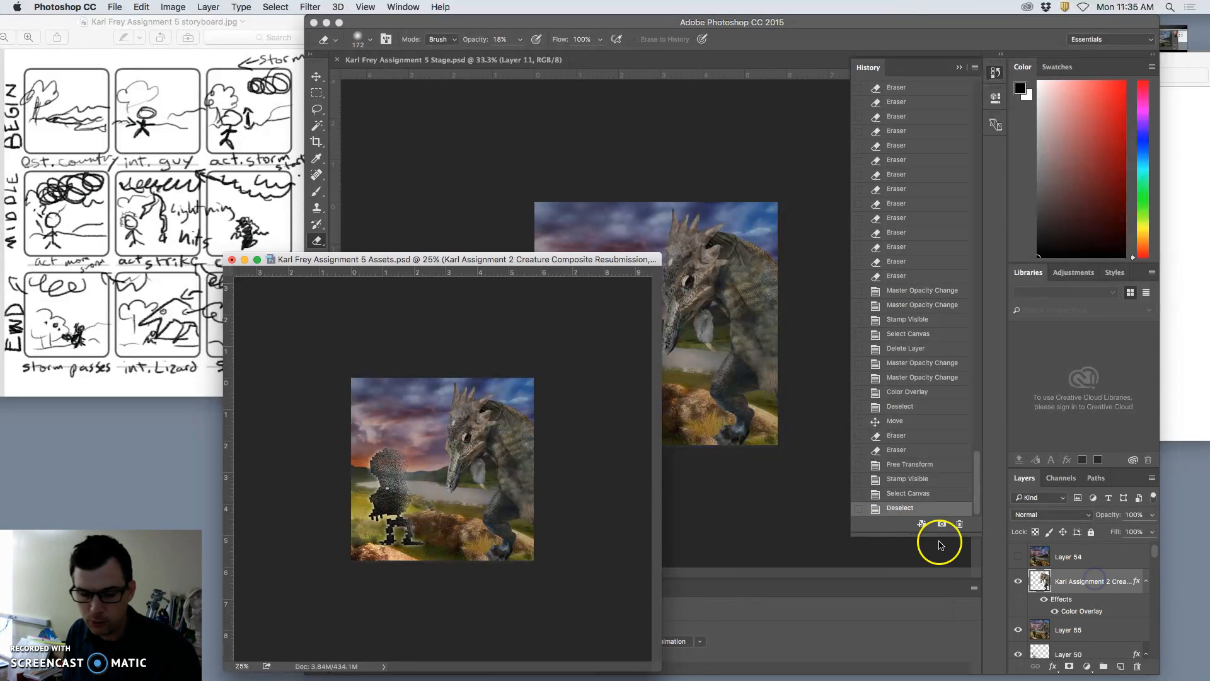
key("super+plus")
key("super+plus")
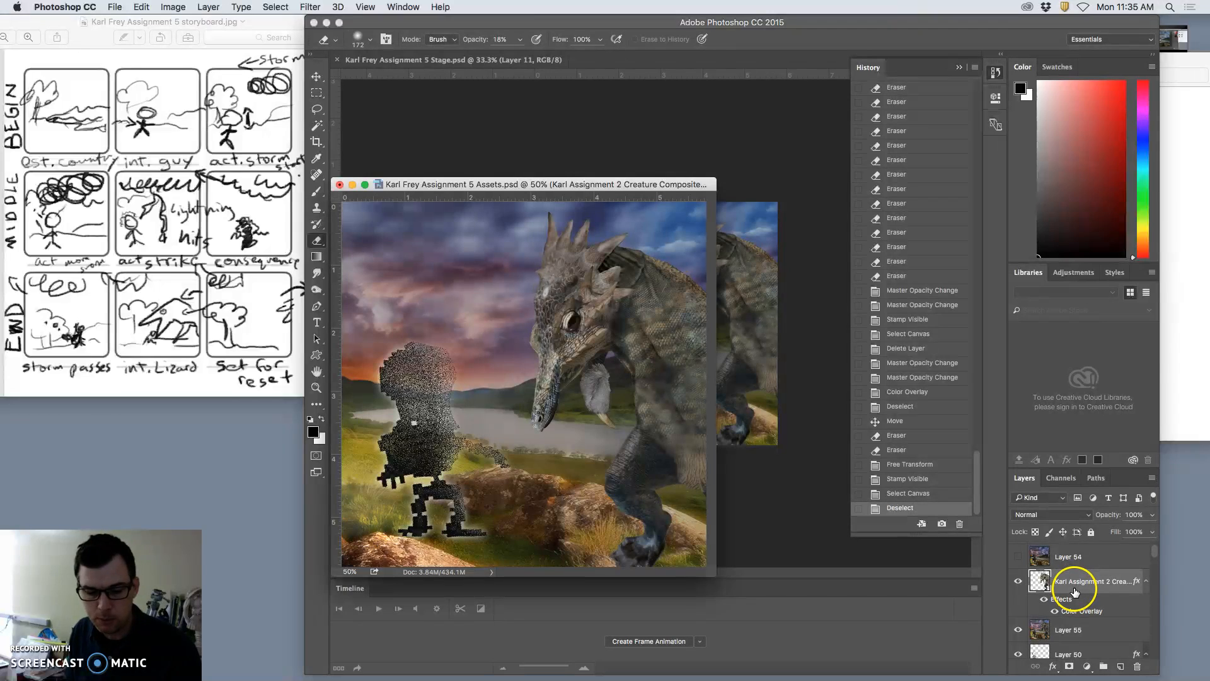
key("super+j")
left_click(1018, 631)
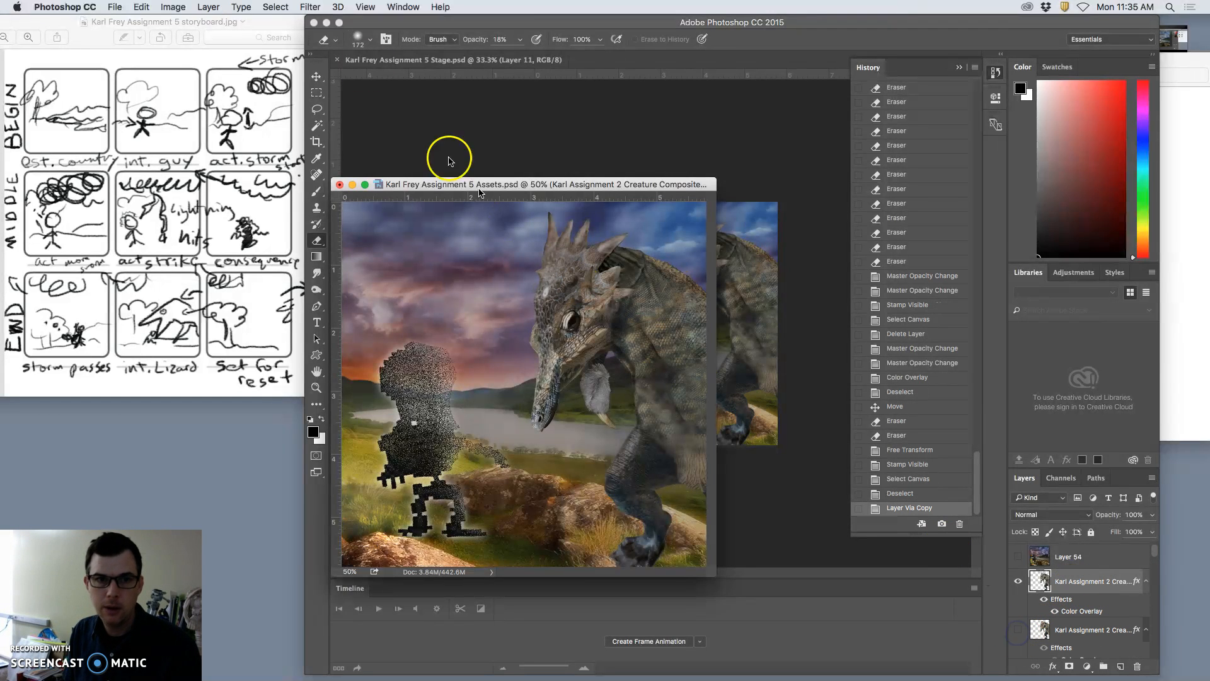
- Apply Puppet Warp to the creature copy and pin its upper neck and front leg
left_click(142, 7)
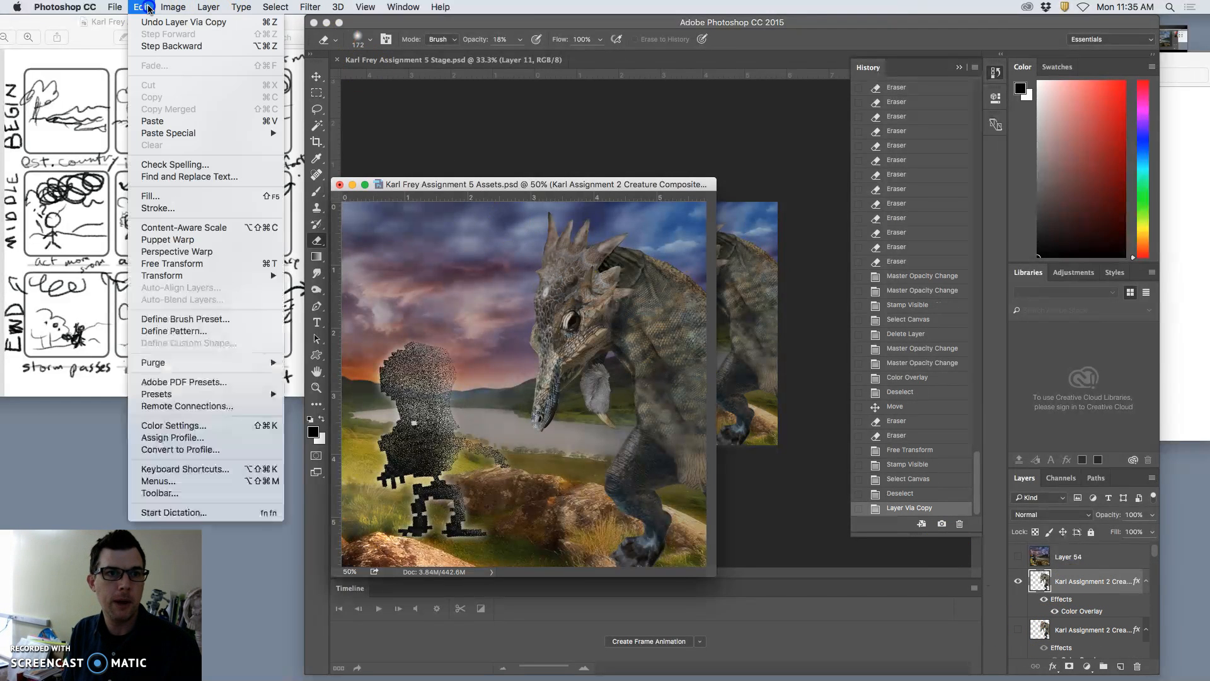
left_click(182, 239)
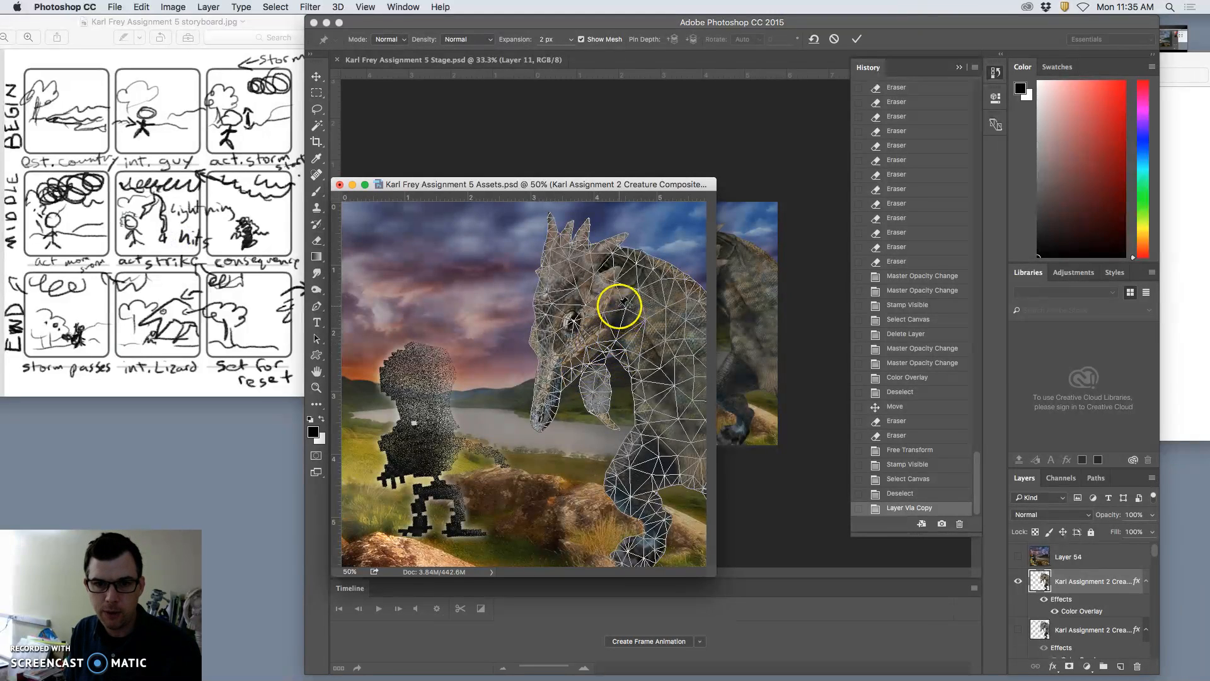
left_click(619, 306)
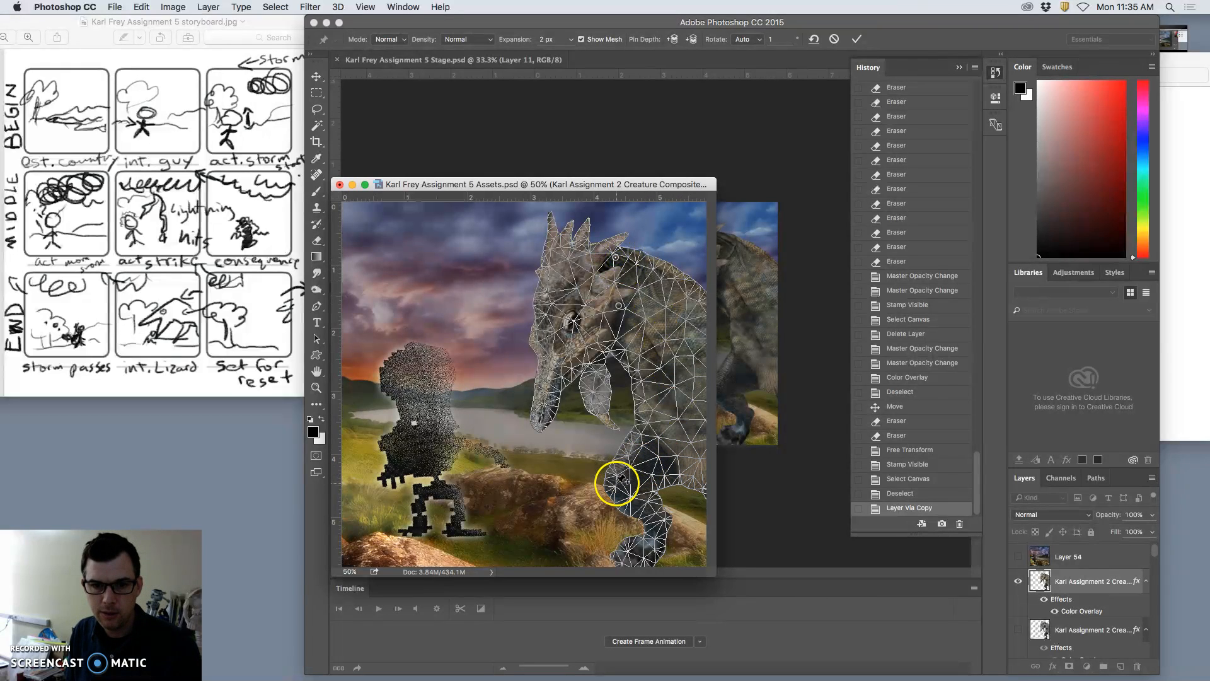
left_click(660, 526)
left_click(633, 558)
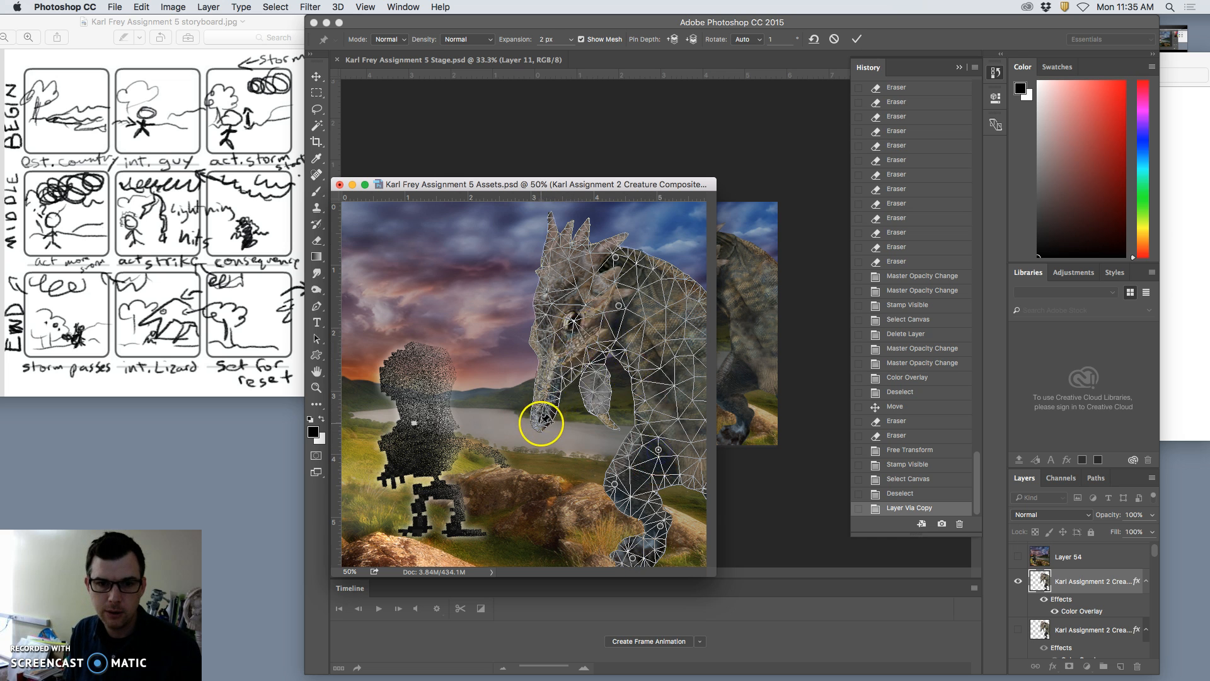
- Add puppet pins at the creature's snout tip and bridge and pull the snout slightly toward the skeleton
left_click_drag(541, 427, 528, 419)
left_click(551, 351)
left_click(546, 356)
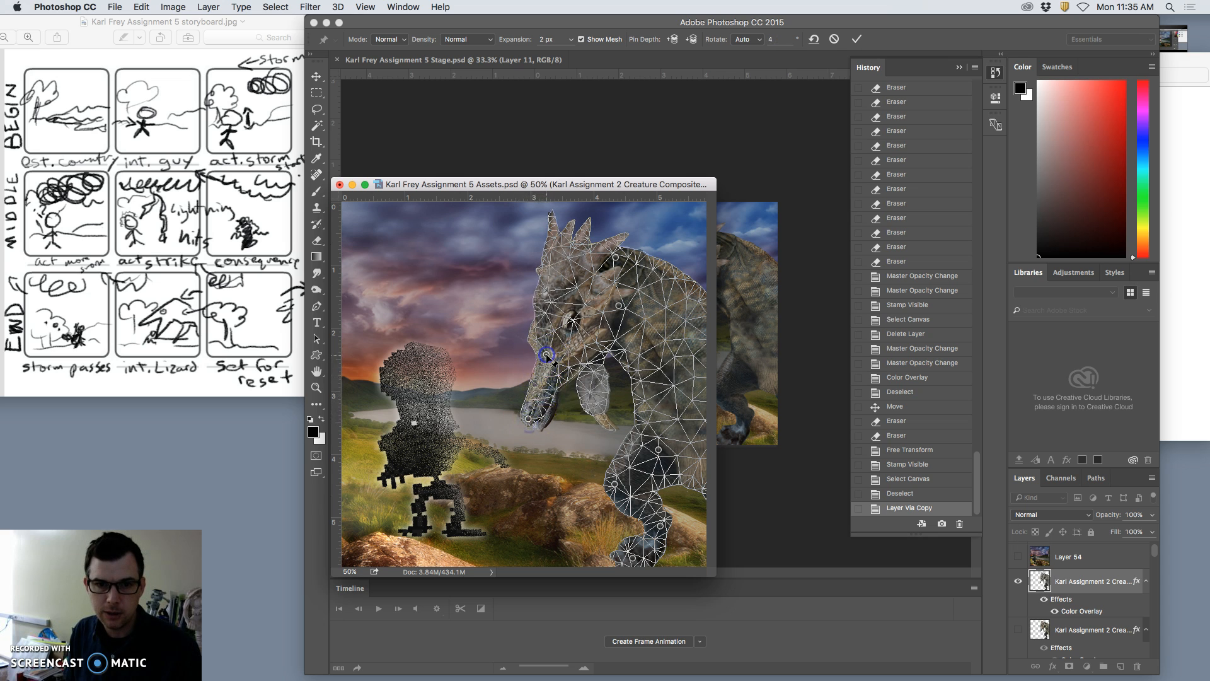
mouse_move(547, 358)
left_mouse_down()
mouse_move(554, 332)
mouse_move(540, 332)
mouse_move(540, 353)
left_mouse_up()
left_click(528, 419)
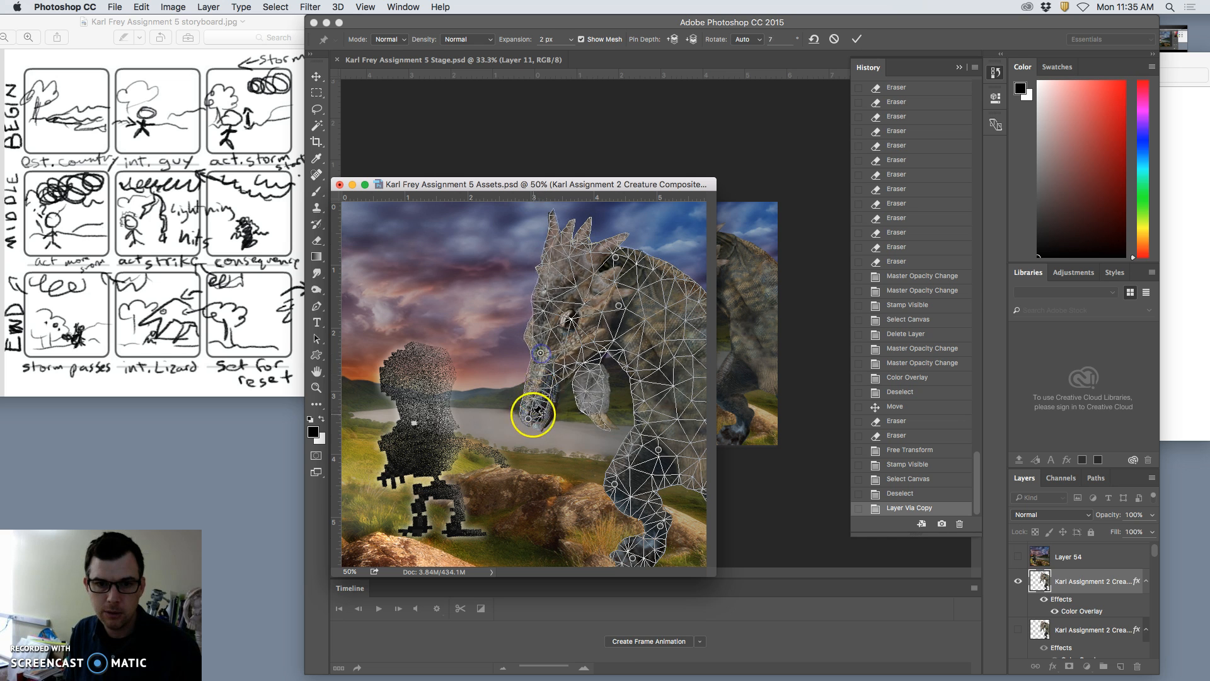
left_click_drag(527, 419, 523, 418)
left_click_drag(536, 353, 538, 354)
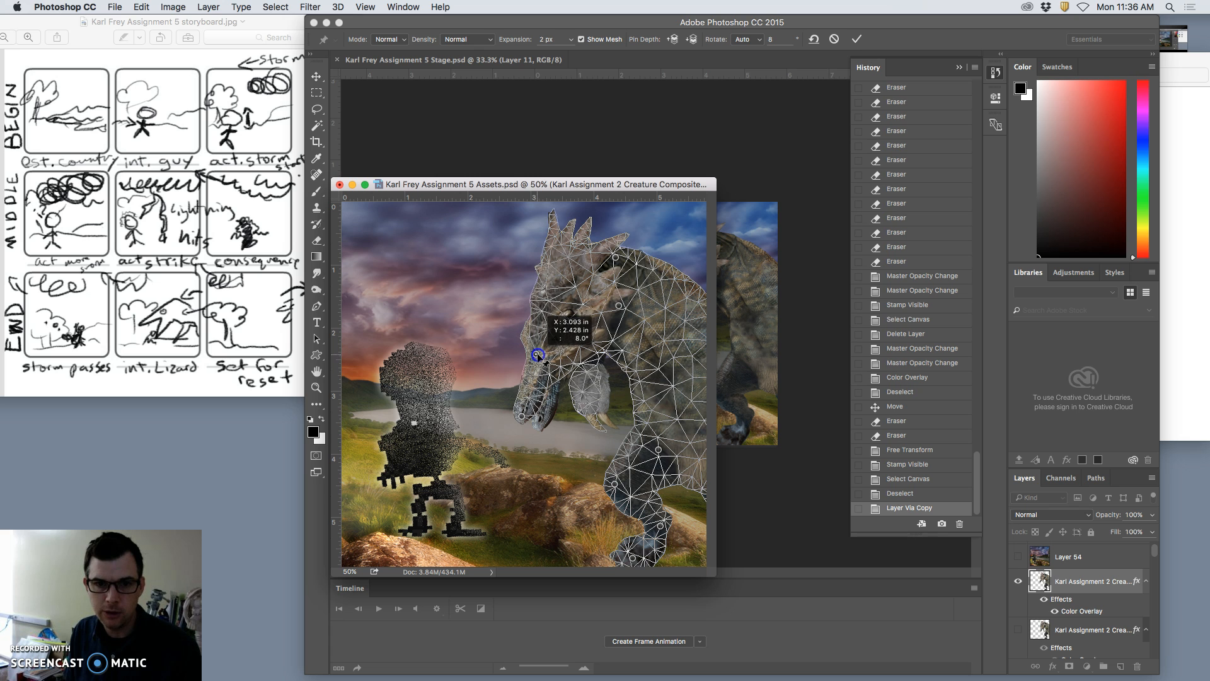
- Shift the creature's upper neck and snout pins further toward the skeleton and apply the puppet warp
left_click(624, 263)
left_click_drag(624, 264, 609, 265)
left_click_drag(537, 353, 533, 354)
left_click_drag(522, 414, 511, 416)
left_click(599, 413)
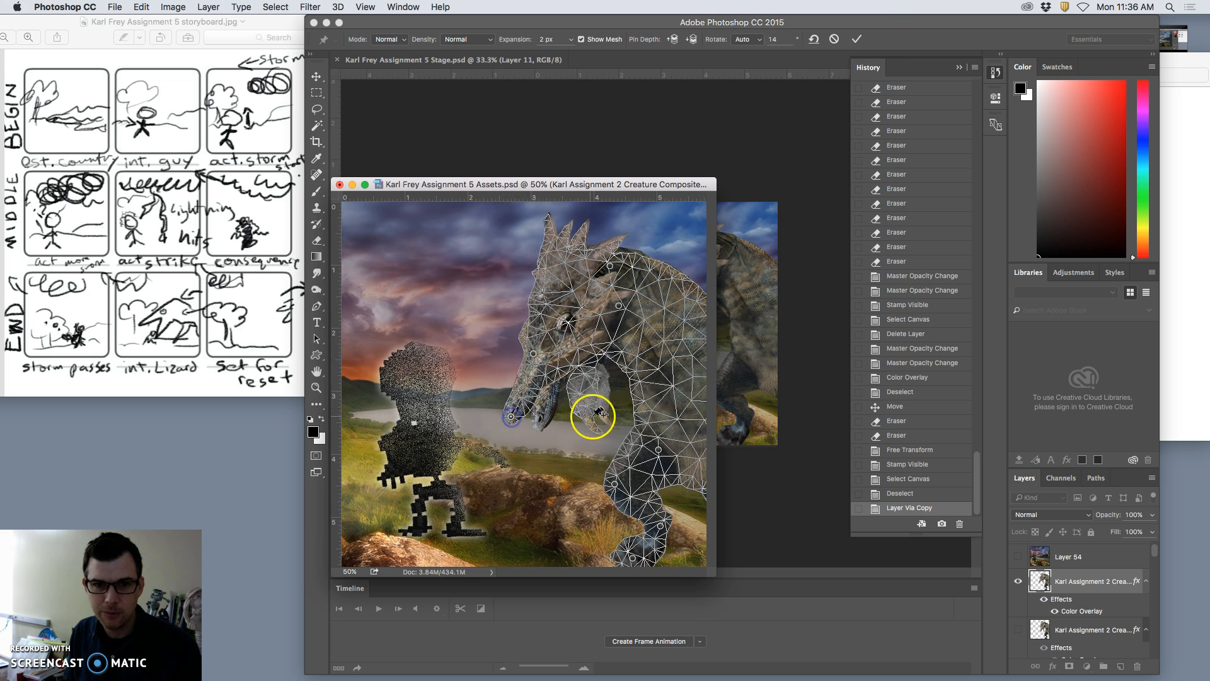
key("Return")
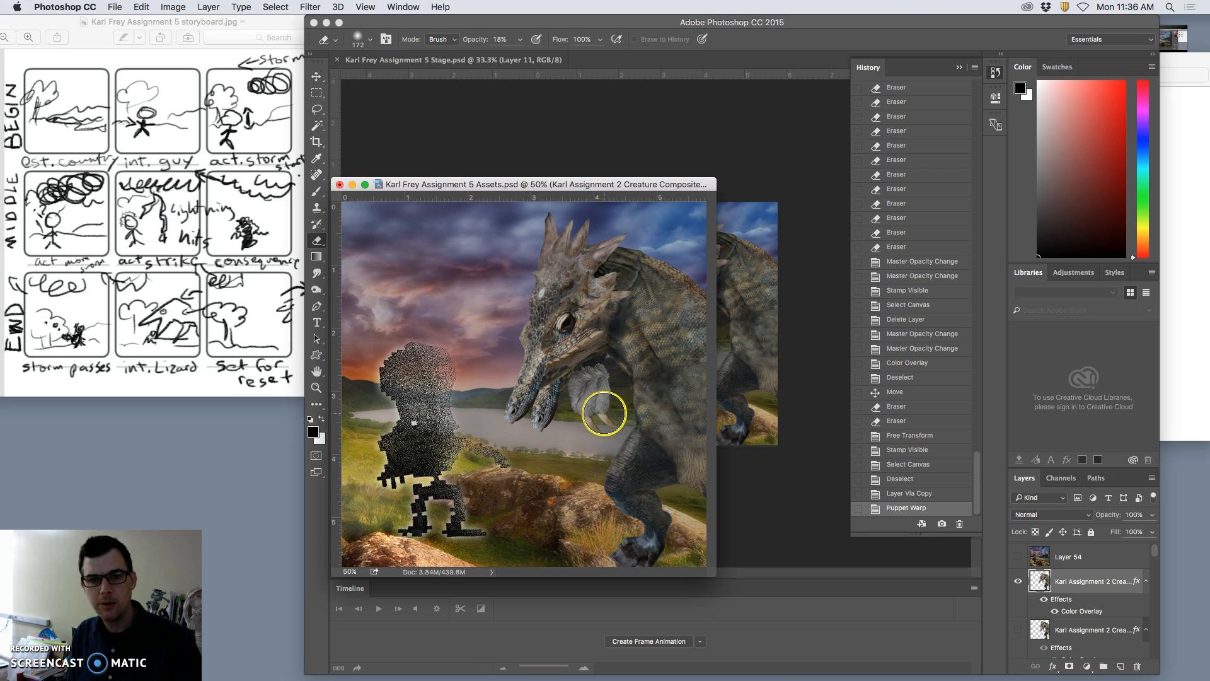
- Toggle the visibility of the warped creature copy to check its new pose
left_click(1019, 583)
left_click(1019, 582)
left_click(1019, 583)
left_click(1019, 582)
left_click(1019, 583)
left_click(1019, 582)
- Hide Layer 55 in the Assets document and select the skeleton's Layer 50
scroll(1038, 625, "down", 2)
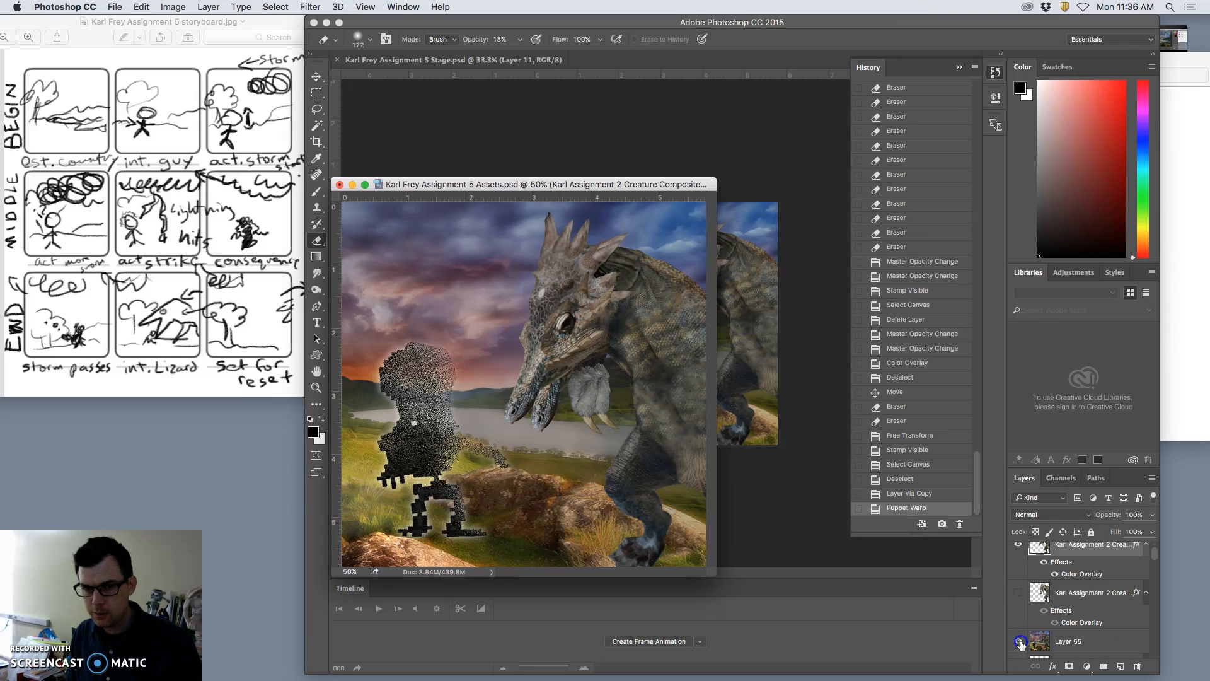
left_click(1019, 642)
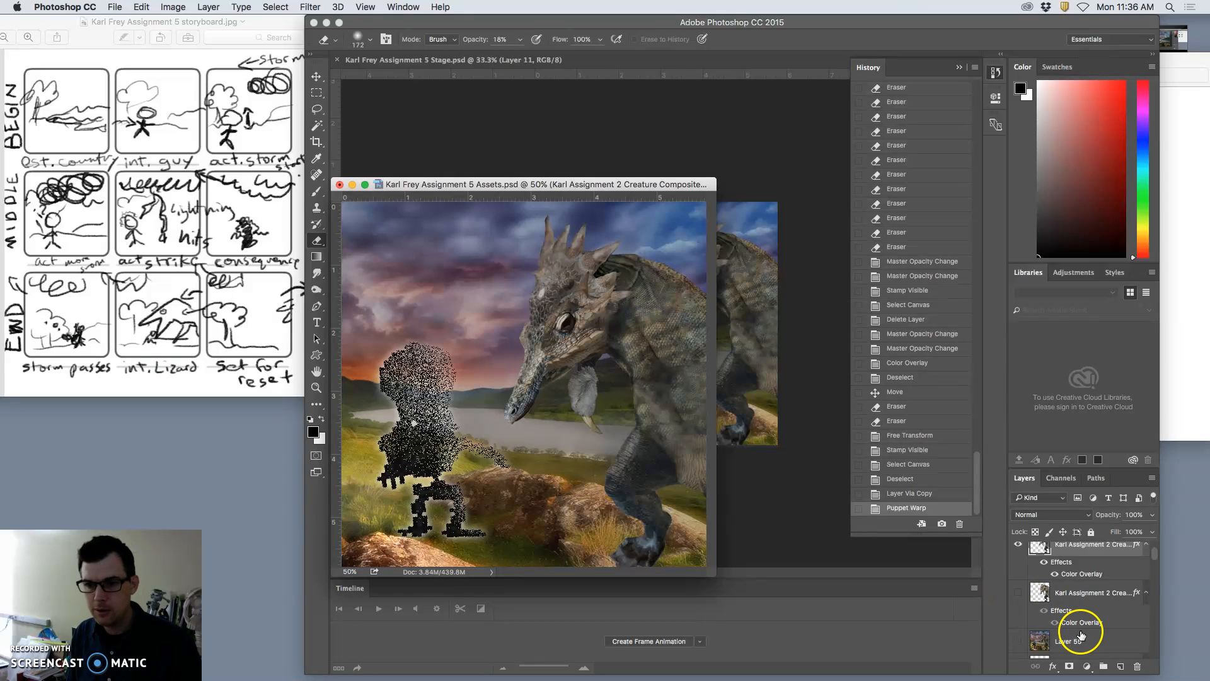
scroll(1079, 633, "down", 1)
left_click(1067, 643)
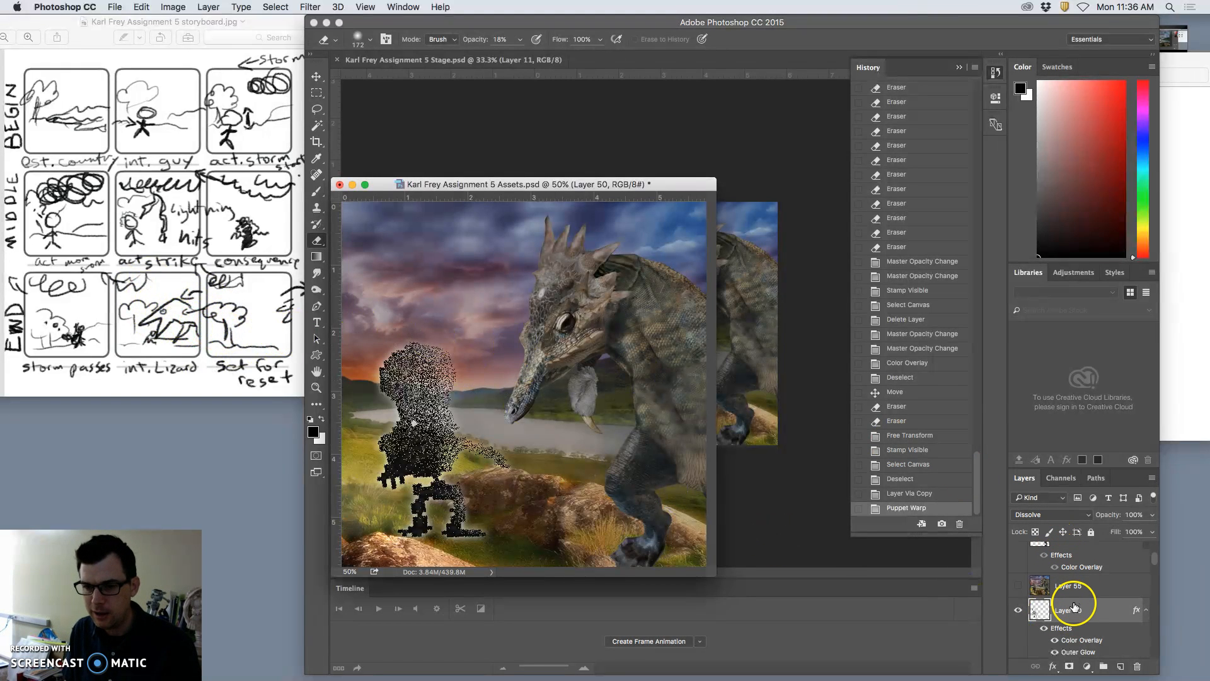
- Lower the opacity of storm cloud Layer 26 to 0%
scroll(1068, 600, "up", 1)
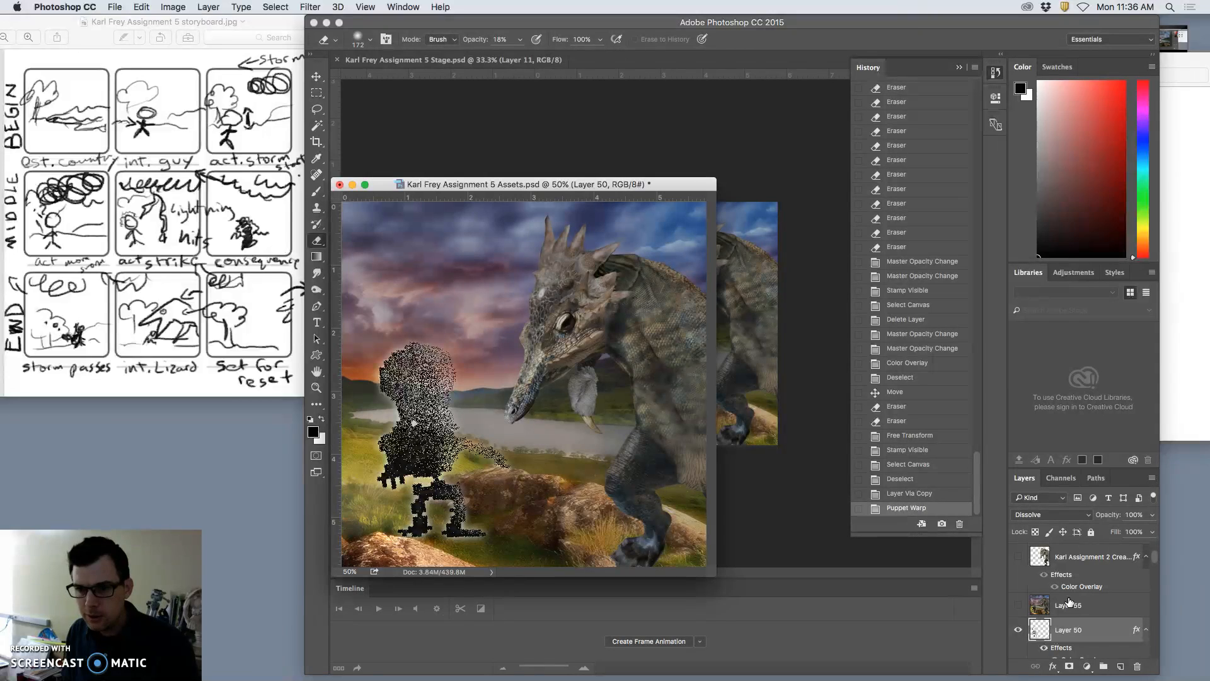
scroll(1068, 600, "down", 5)
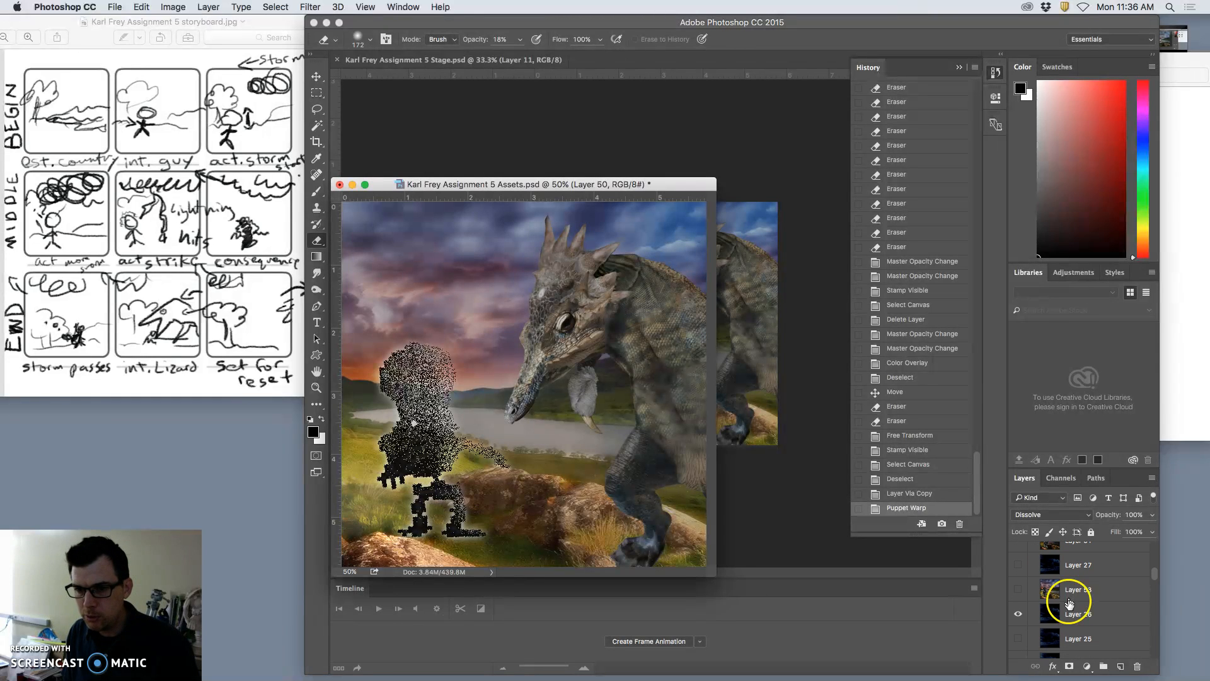
left_click(1074, 614)
left_click(1152, 515)
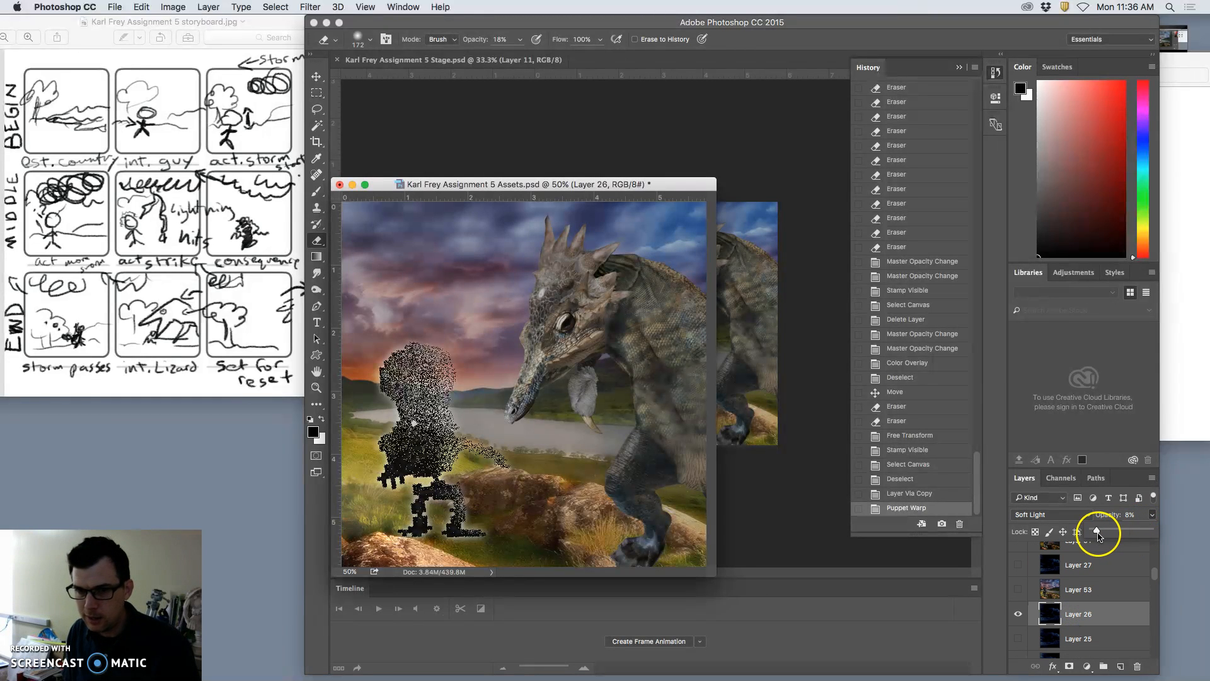
left_click_drag(1091, 529, 1091, 528)
- Set the opacity of layer m1 to 11%
scroll(1077, 650, "down", 1)
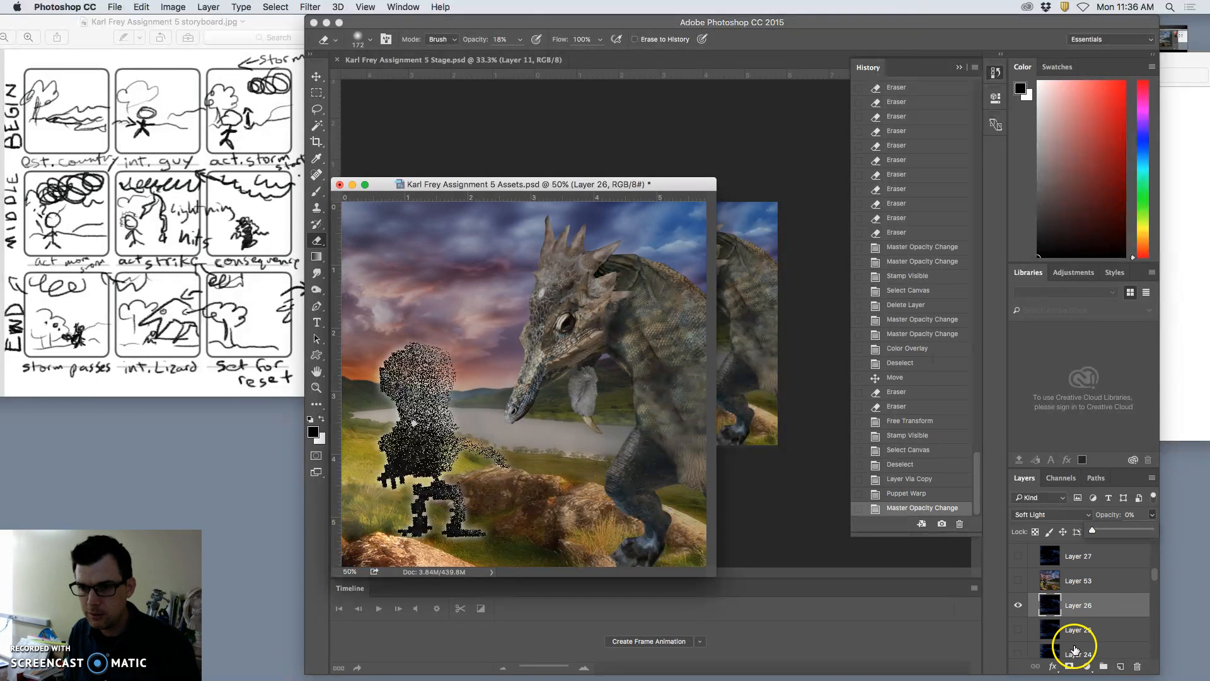
scroll(1065, 624, "down", 10)
scroll(1054, 632, "down", 10)
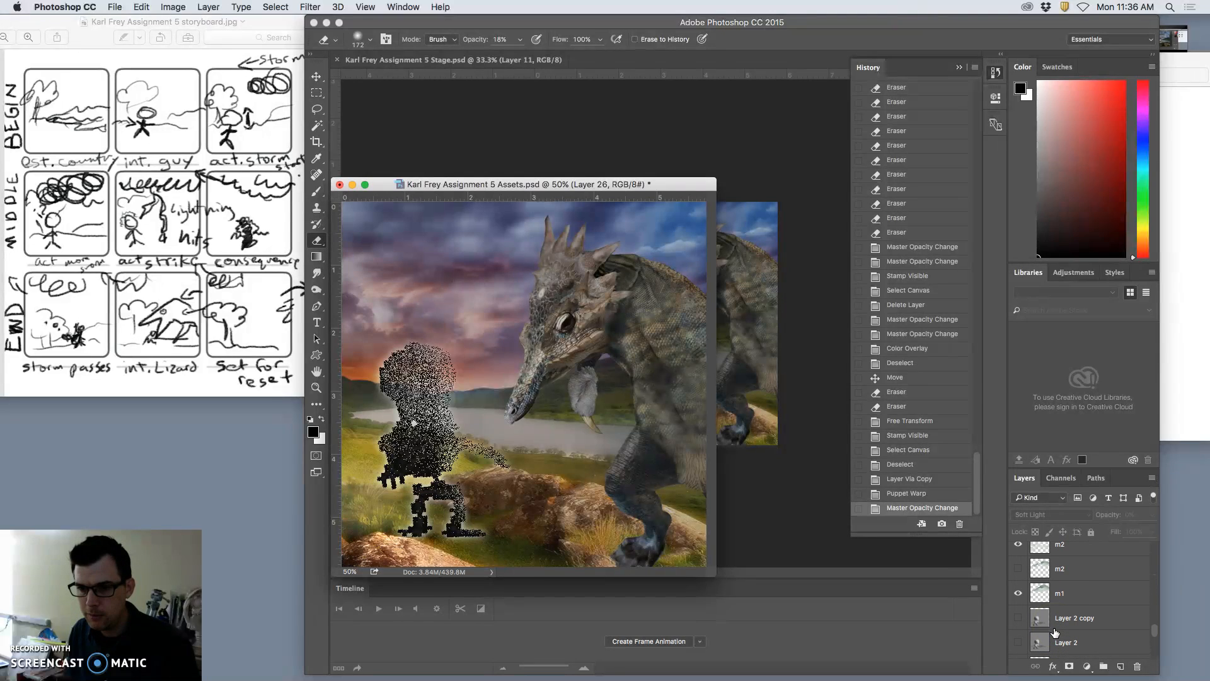
left_click(1073, 596)
left_click(1152, 515)
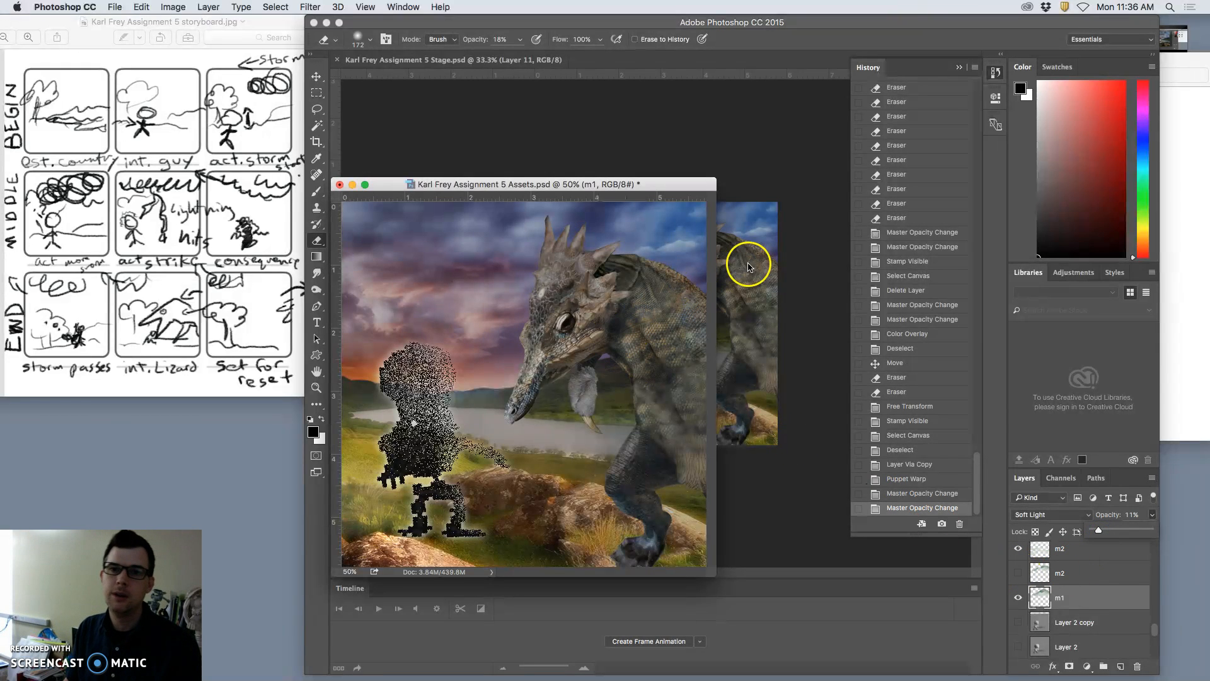
left_click(674, 189)
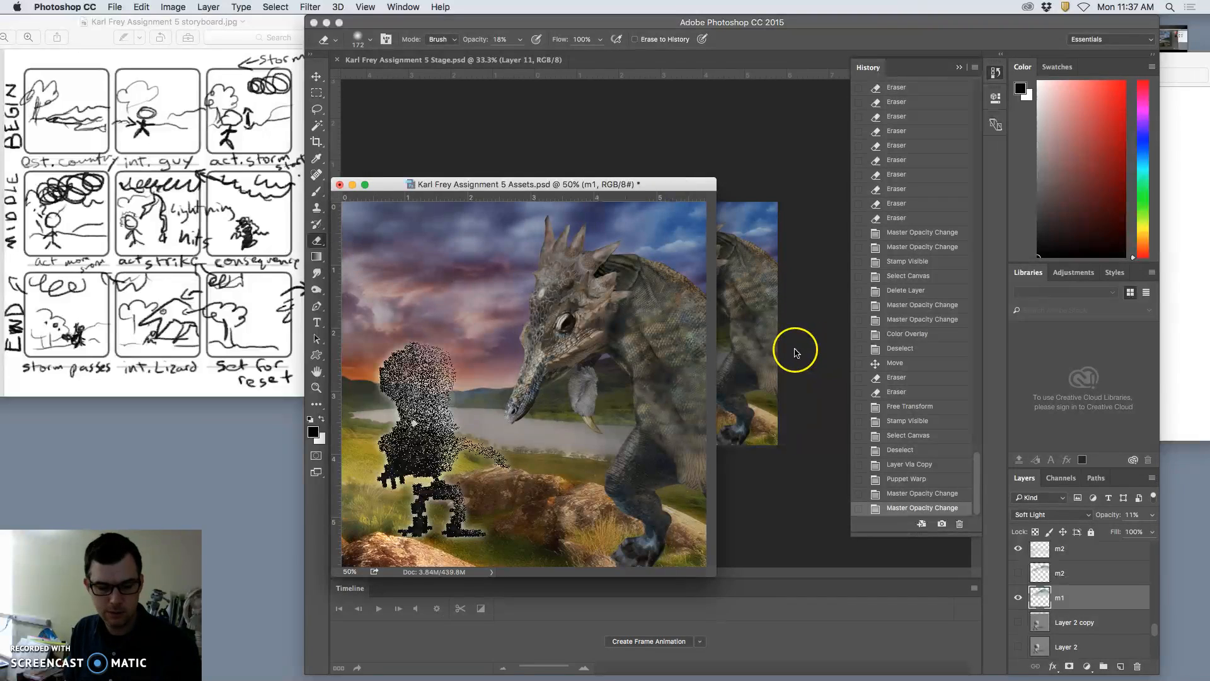
- Erase over the skeleton's lower torso on Layer 50 with the 18% opacity eraser to dissolve it further
scroll(1080, 573, "up", 10)
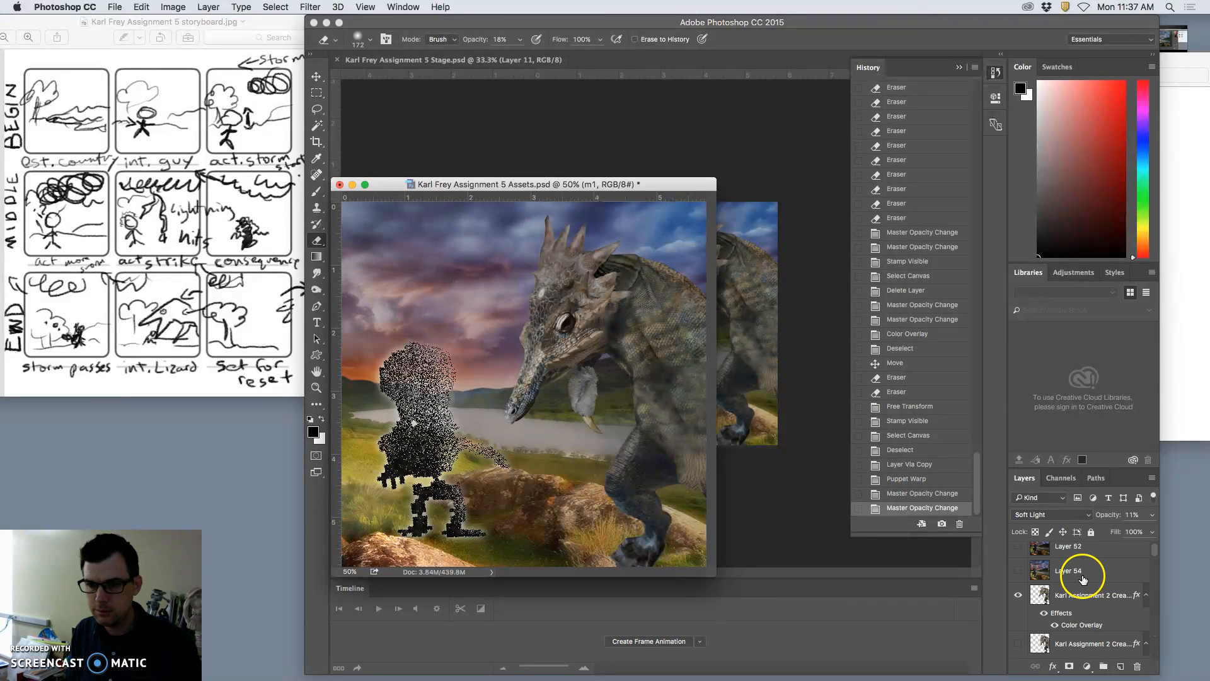
scroll(1082, 578, "down", 5)
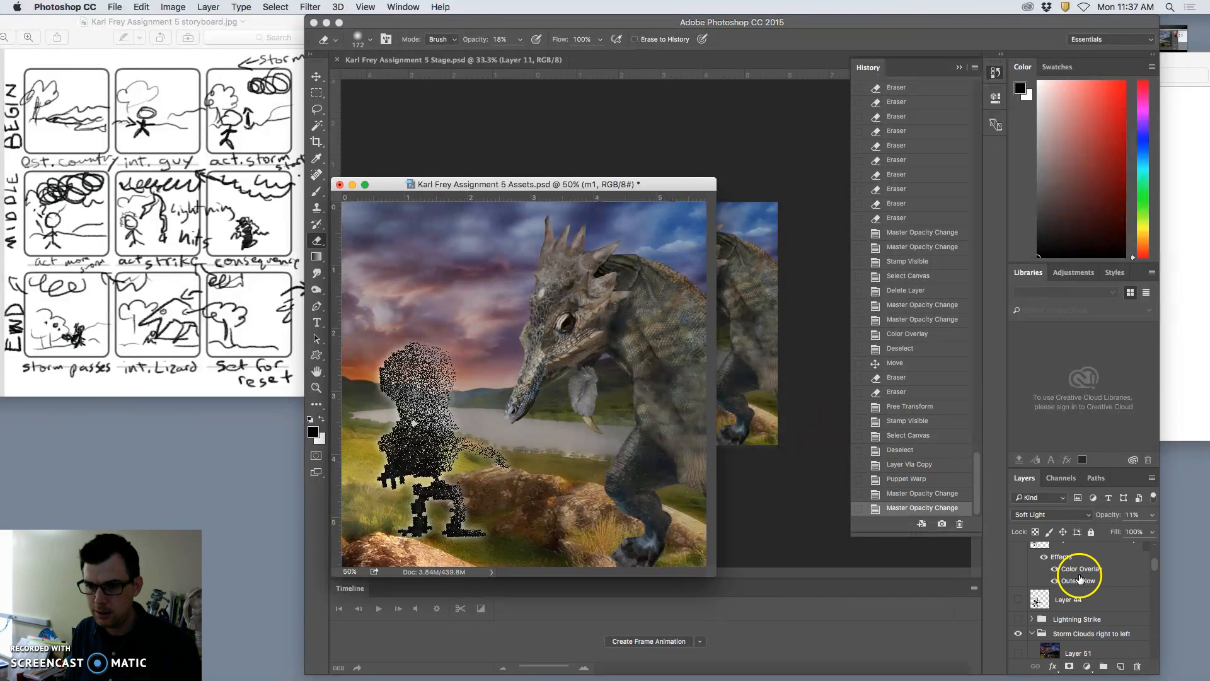
left_click(1069, 557)
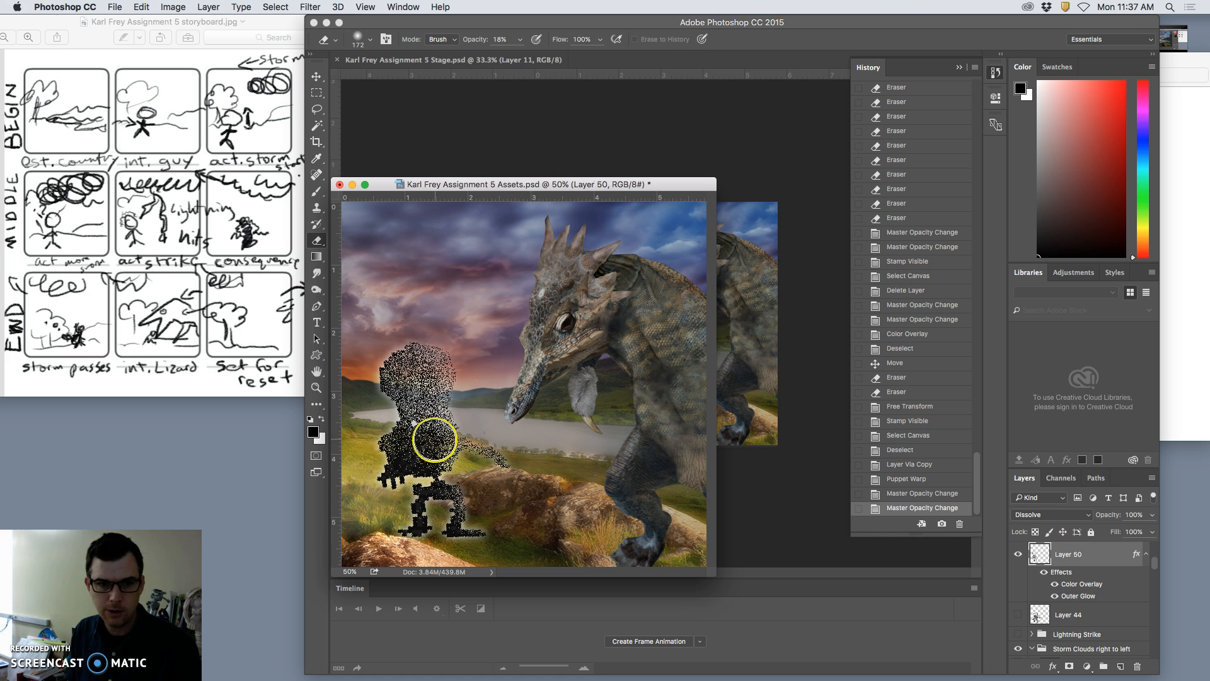
left_click_drag(387, 436, 403, 487)
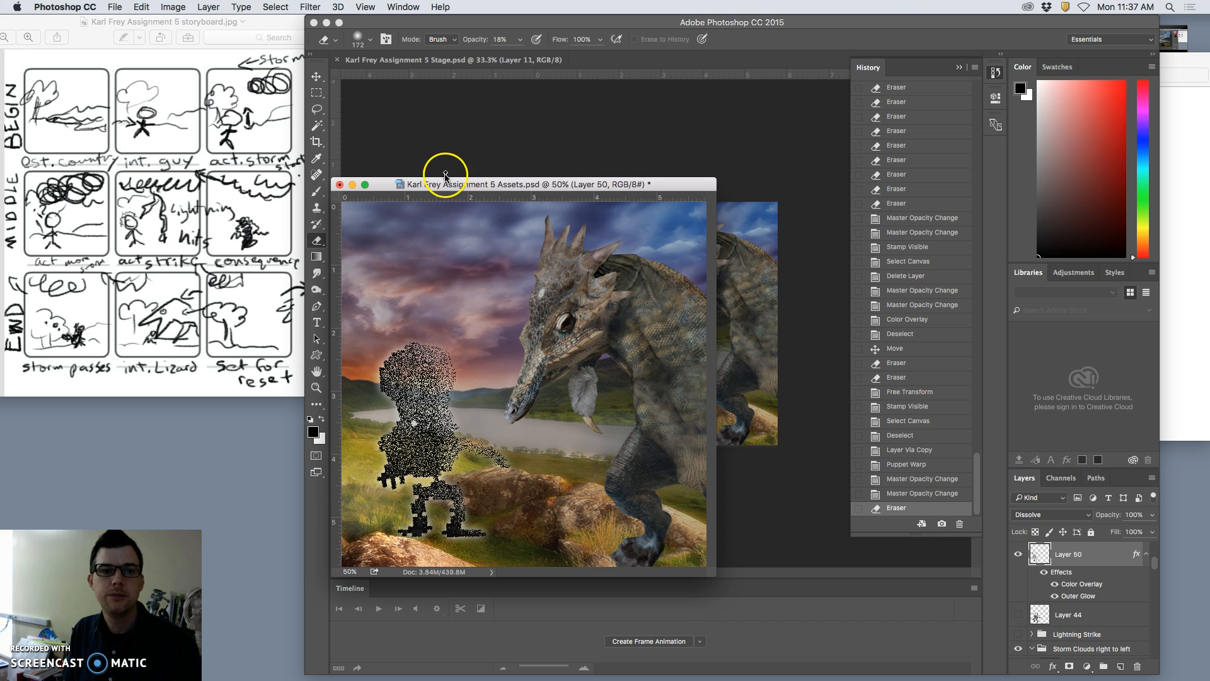
- Warp the skeleton on Layer 50 so its head and upper body sag downward, and apply the transform
key("super+t")
right_click(454, 378)
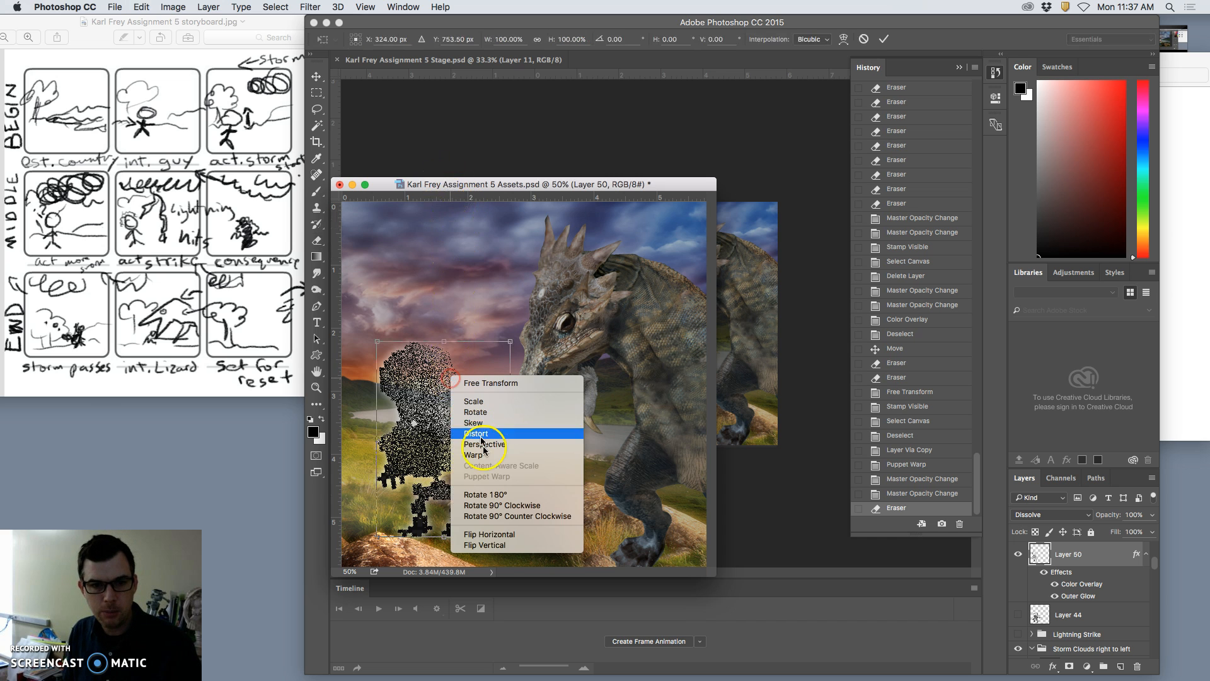
left_click(481, 459)
left_click_drag(393, 351, 400, 426)
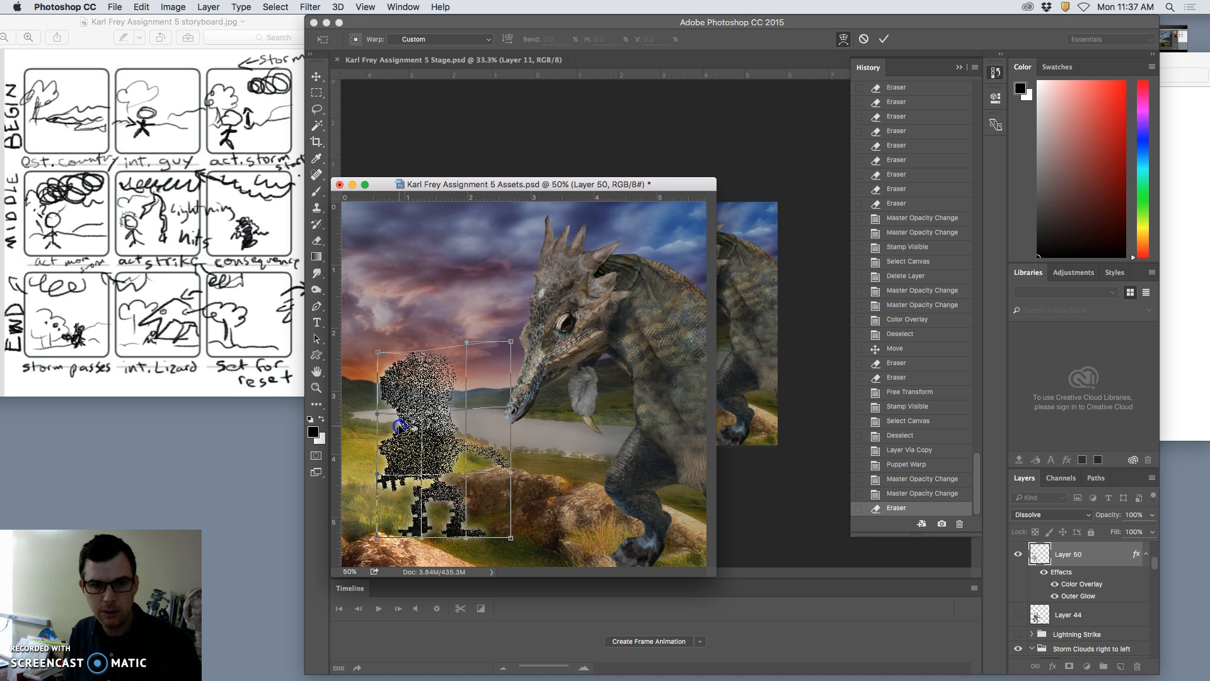
key("Return")
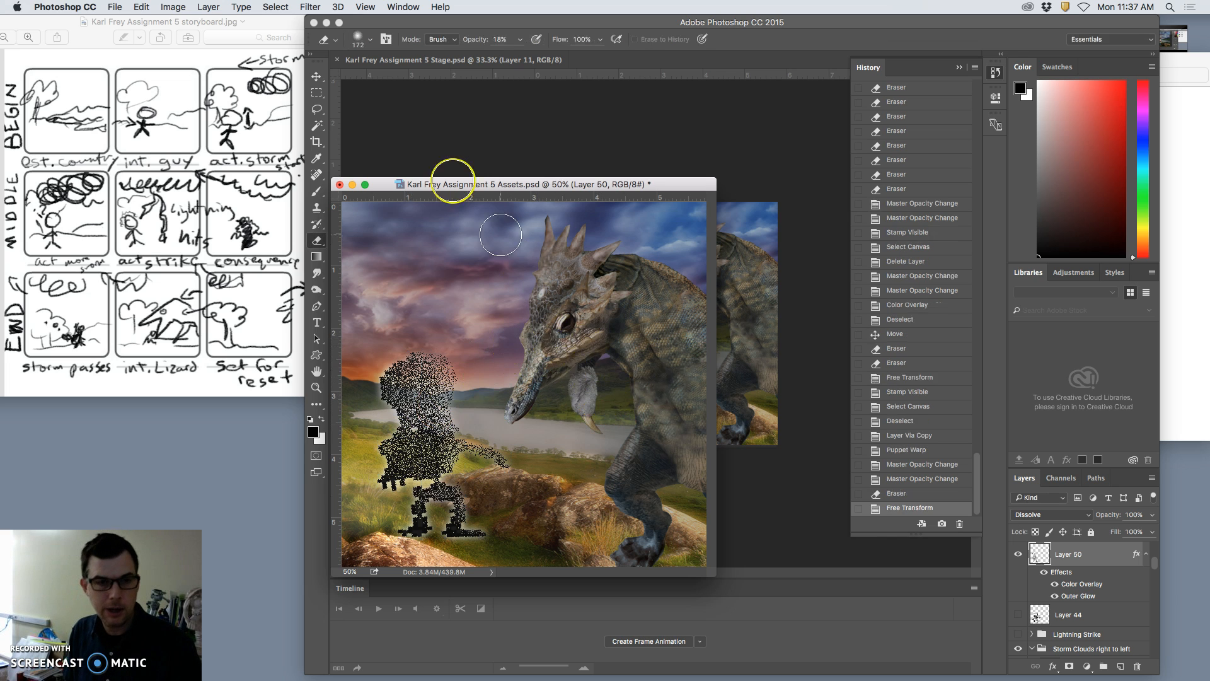
- Stamp the visible layers, paste the frame into the Stage document as a new layer, and toggle its visibility to compare
left_click(209, 8)
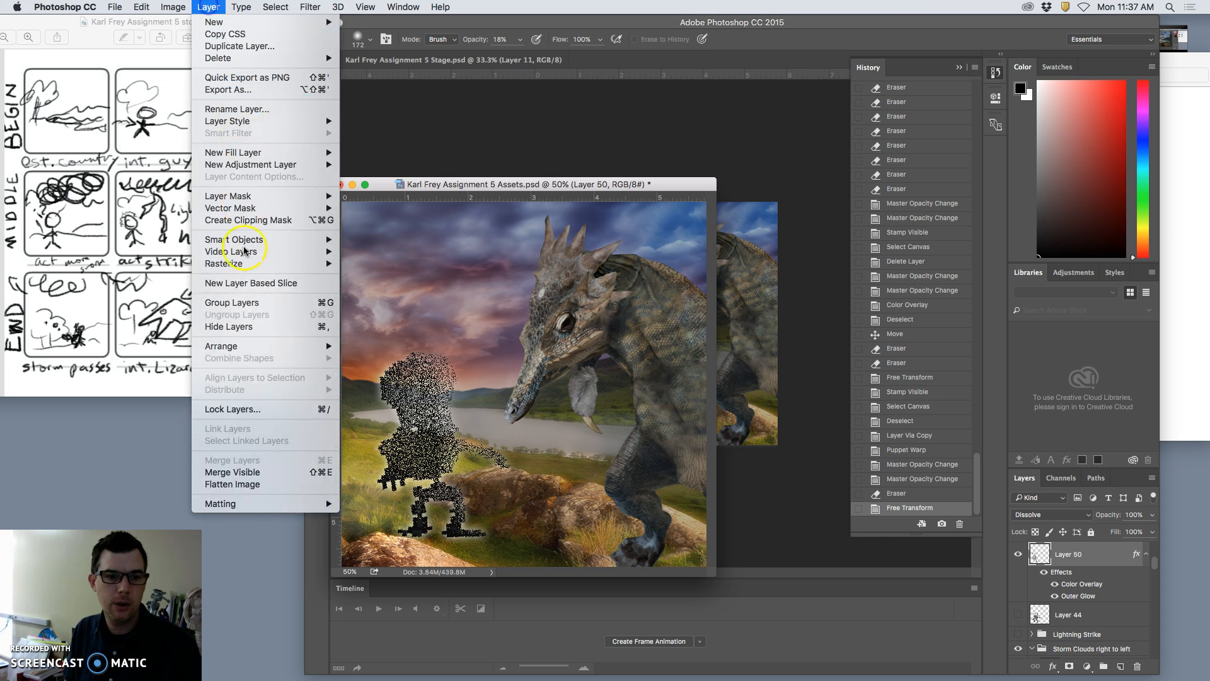
left_click(228, 474, "alt")
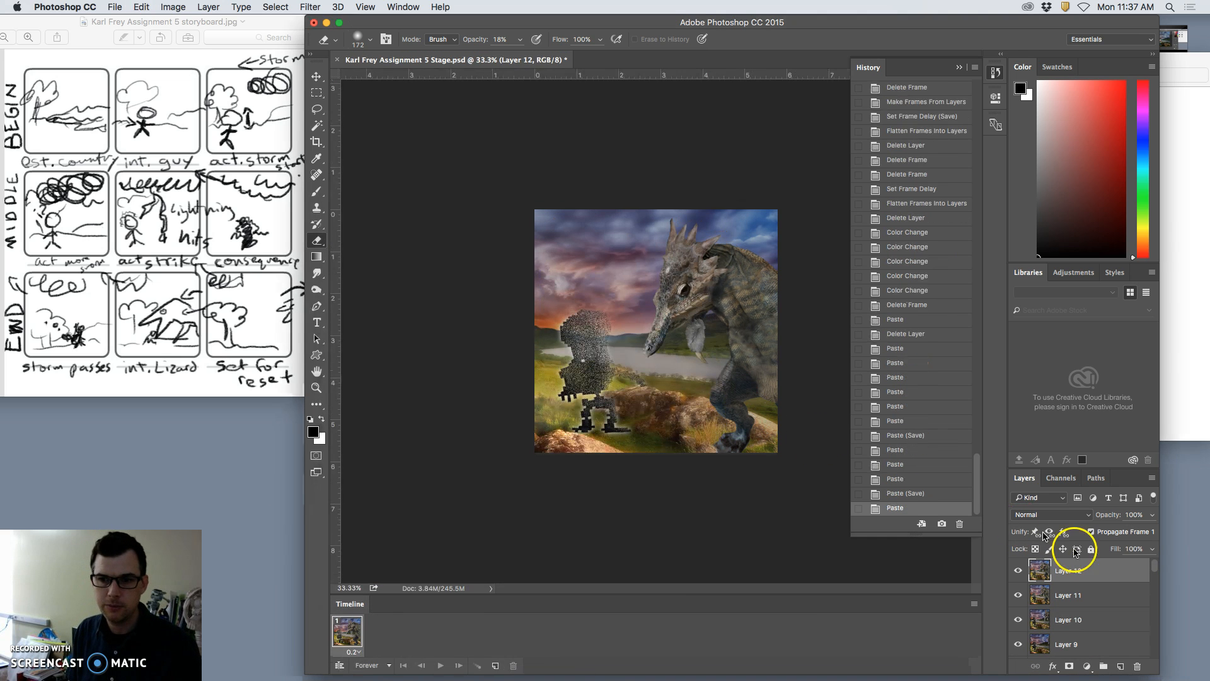
left_click(1018, 571)
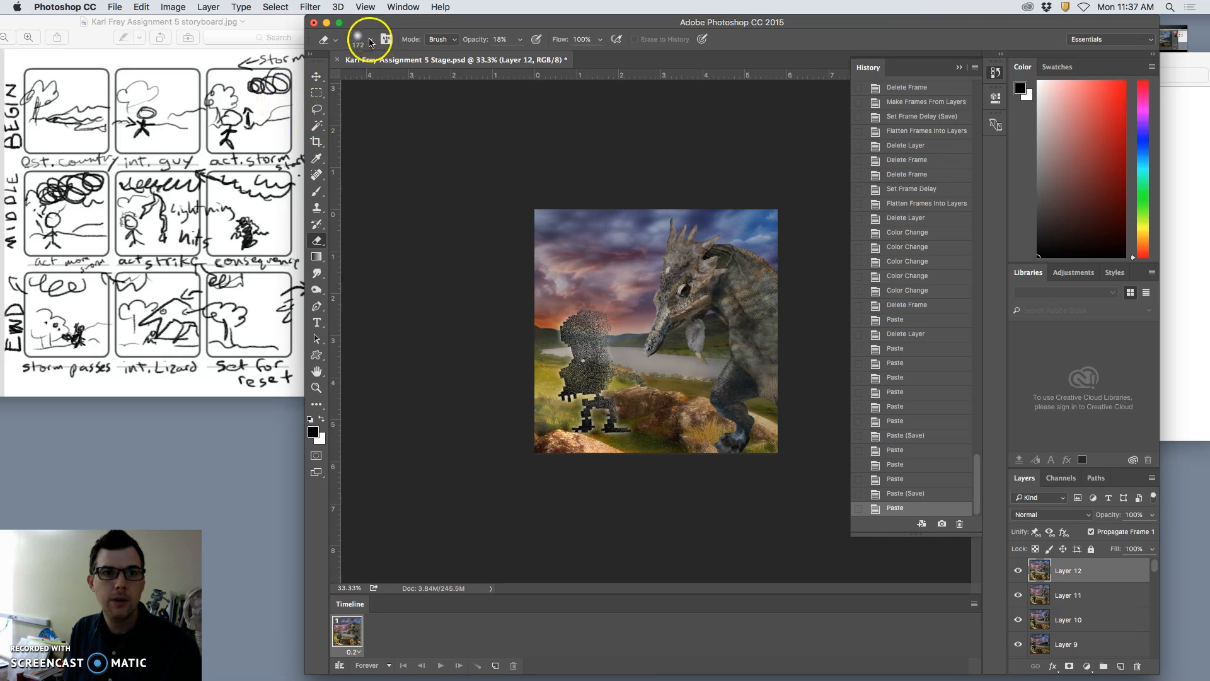
- Move the main window and the floating Assets window apart so both canvases are visible side by side
left_click_drag(404, 22, 456, 25)
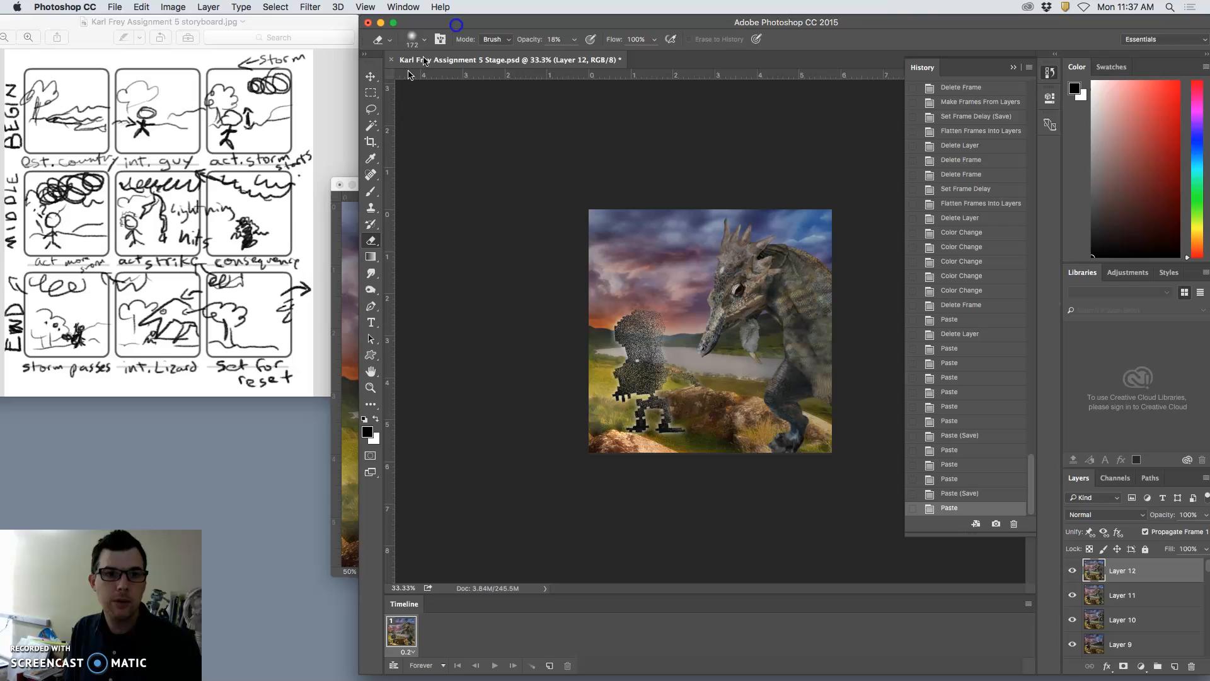
left_click(333, 231)
left_click_drag(397, 183, 220, 145)
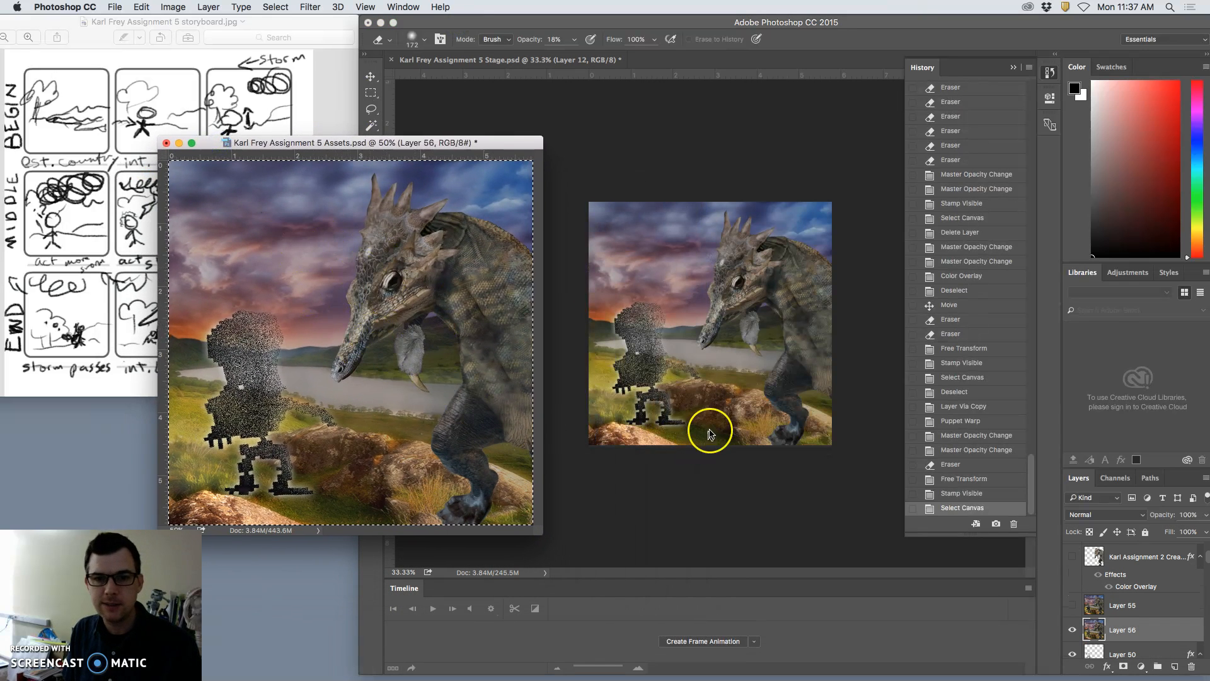
- Delete the stamped layer from the Assets document and erase along the skeleton's head and back on Layer 50
left_click_drag(1193, 630, 1192, 666)
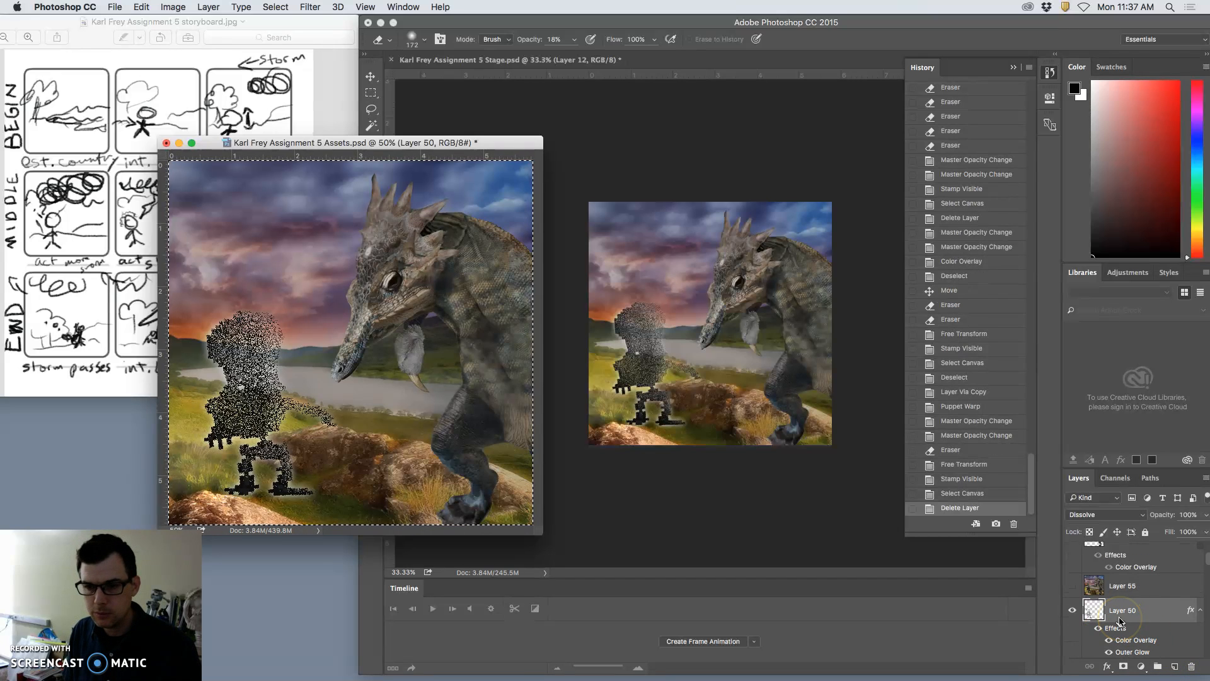
left_click_drag(237, 354, 196, 410)
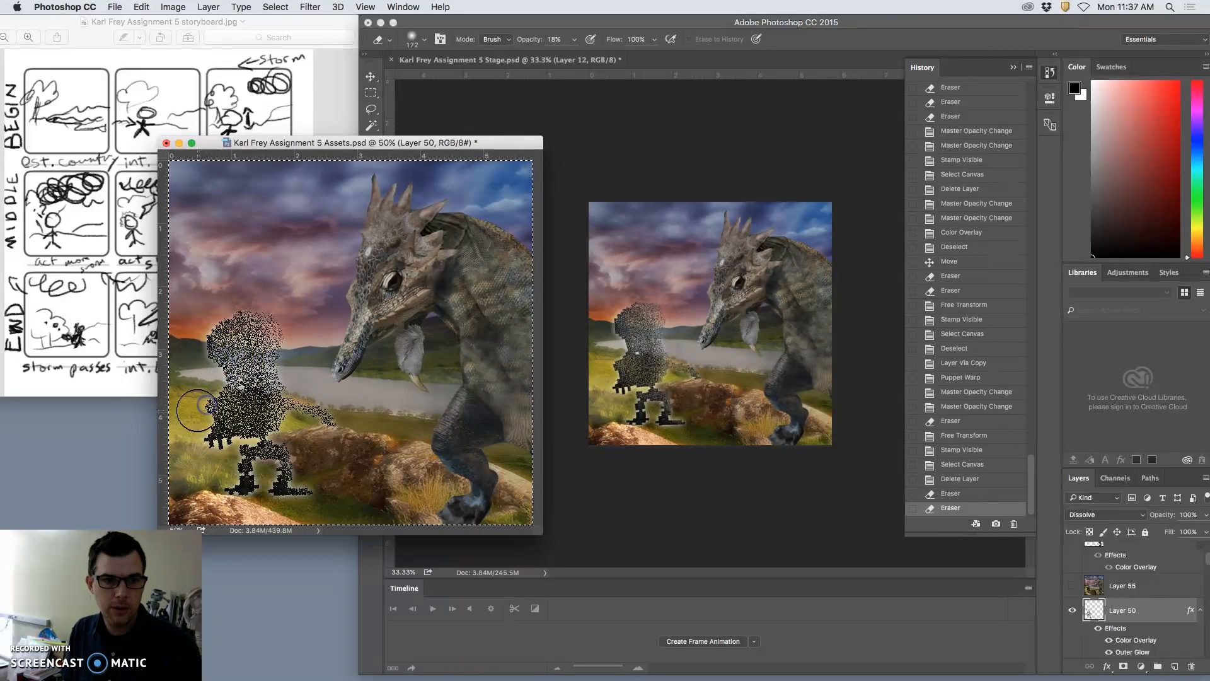
left_click(202, 421)
left_click(201, 377)
left_click(202, 347)
left_click(284, 320)
left_click(241, 304)
left_click(205, 317)
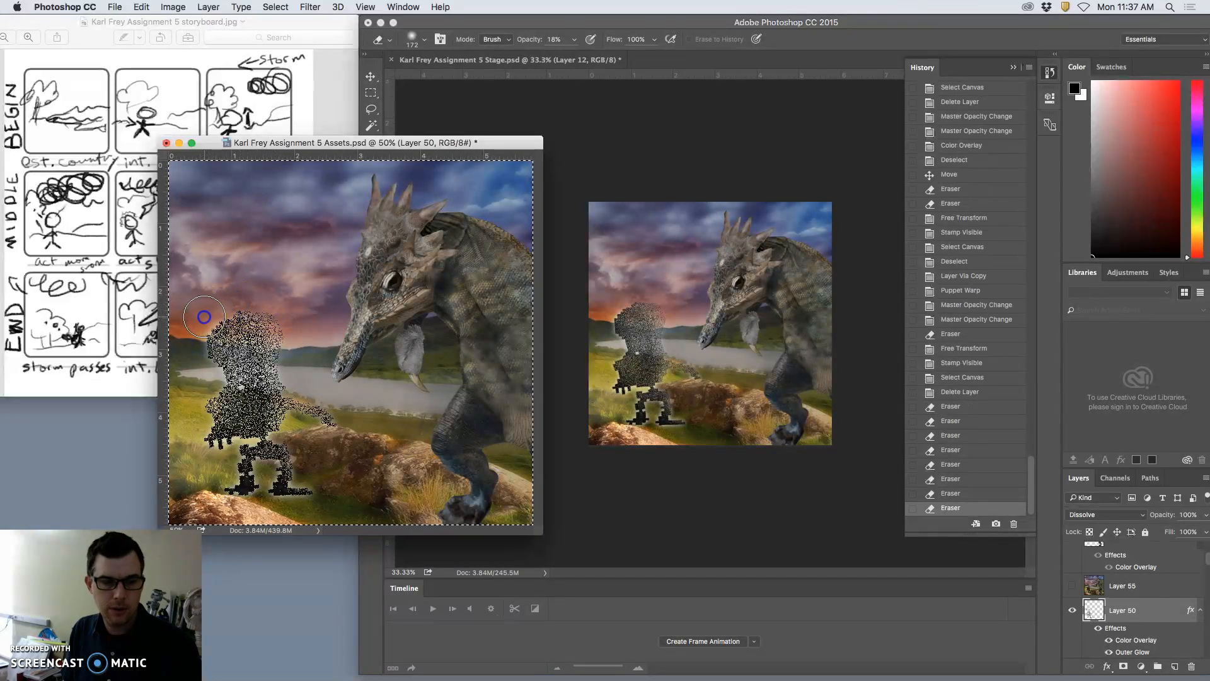
- Warp the skeleton on Layer 50 so its head shifts slightly down toward the creature, apply it, deselect, and check by toggling the layer's visibility
key("super+t")
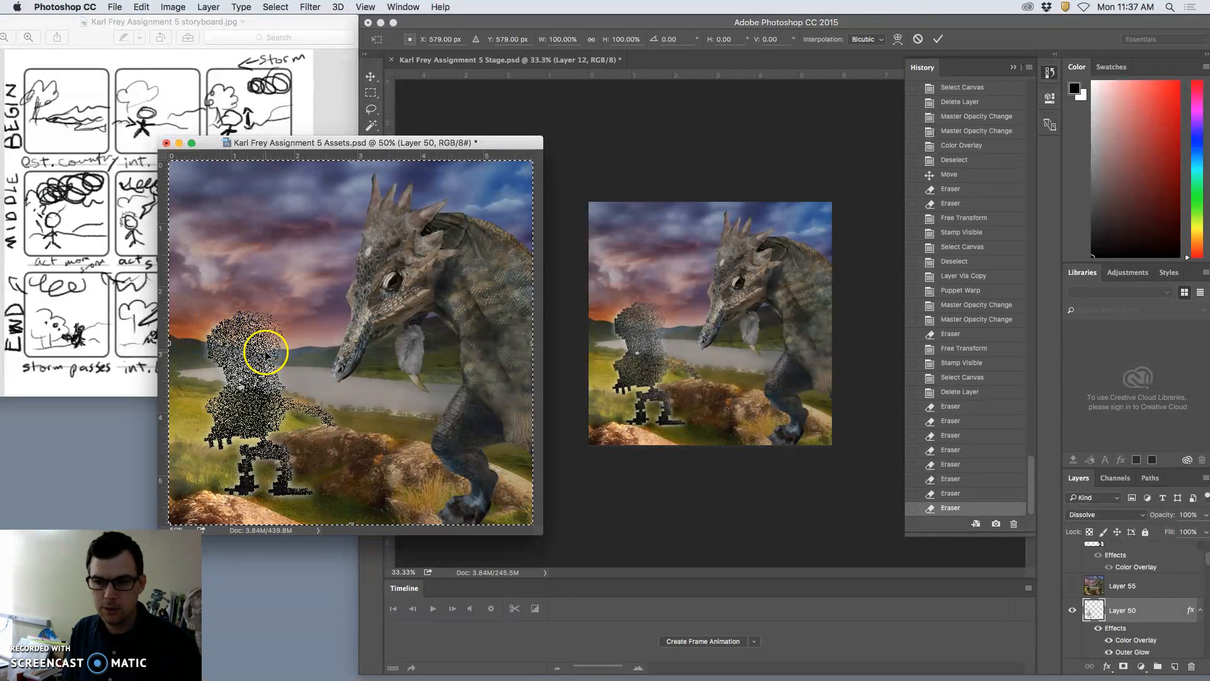
right_click(270, 379)
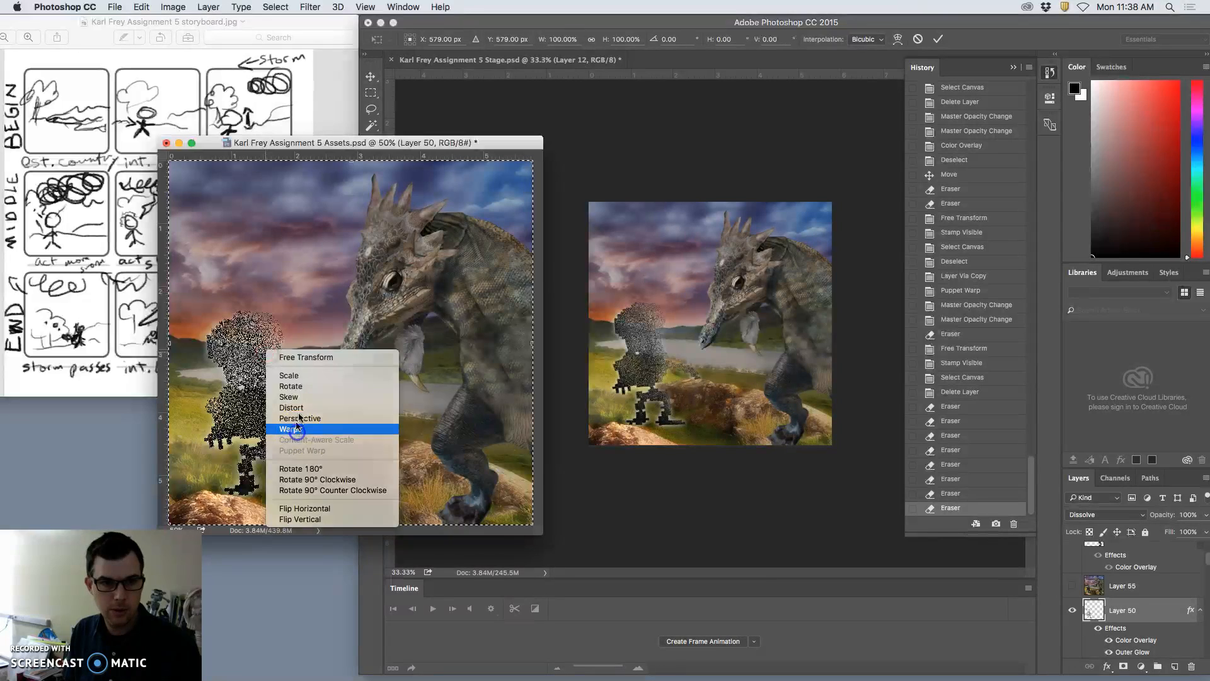
left_click(291, 416)
mouse_move(295, 332)
left_mouse_down()
mouse_move(289, 427)
mouse_move(237, 485)
left_mouse_up()
key("Return")
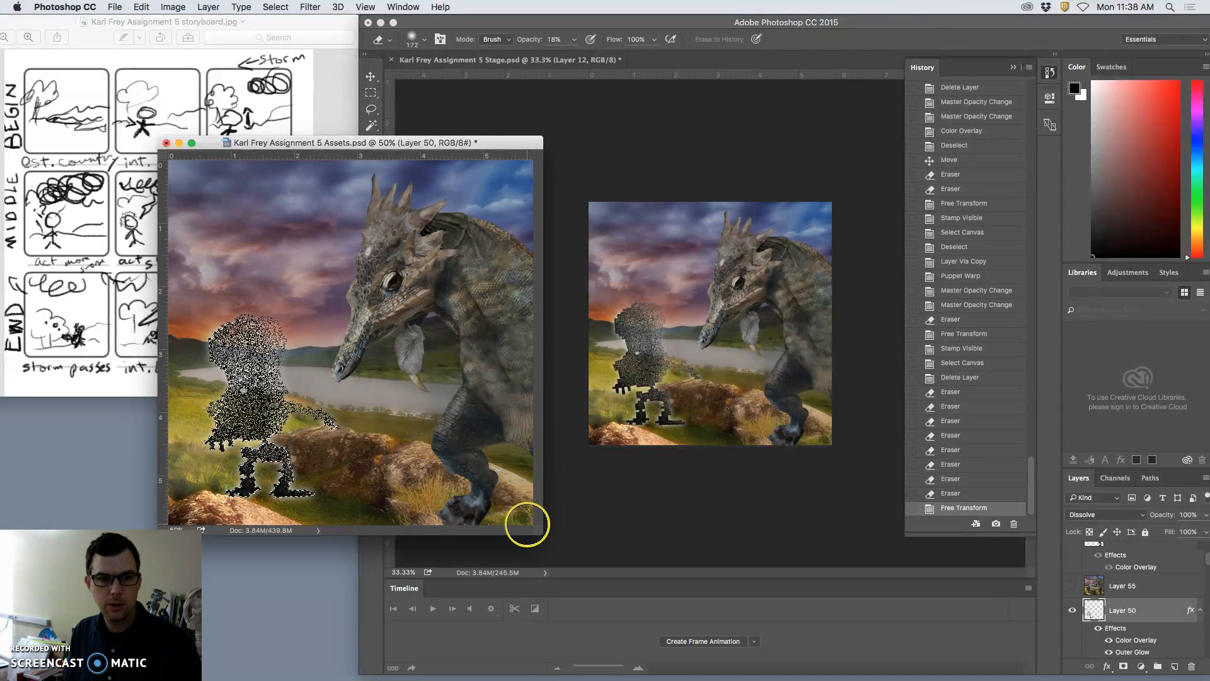
key("super+d")
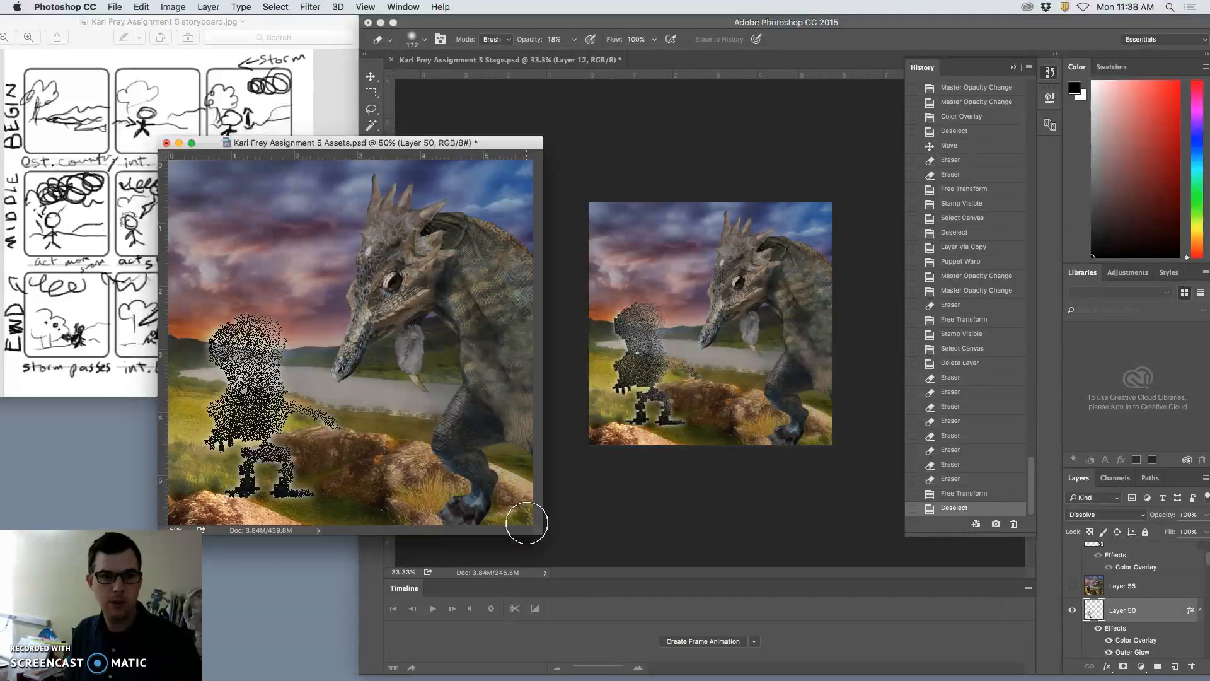
left_click(1073, 610)
left_click(1072, 610)
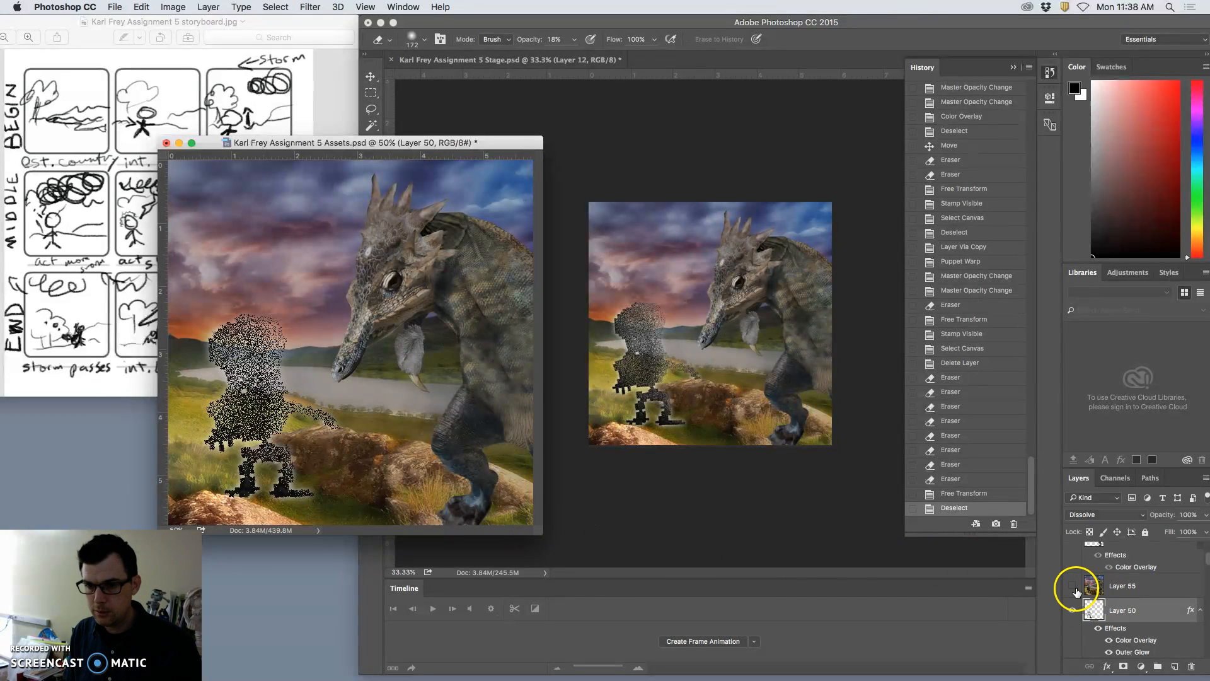
- Duplicate the creature layer above Layer 55 for a new pose
scroll(1077, 591, "up", 2)
scroll(1120, 582, "up", 2)
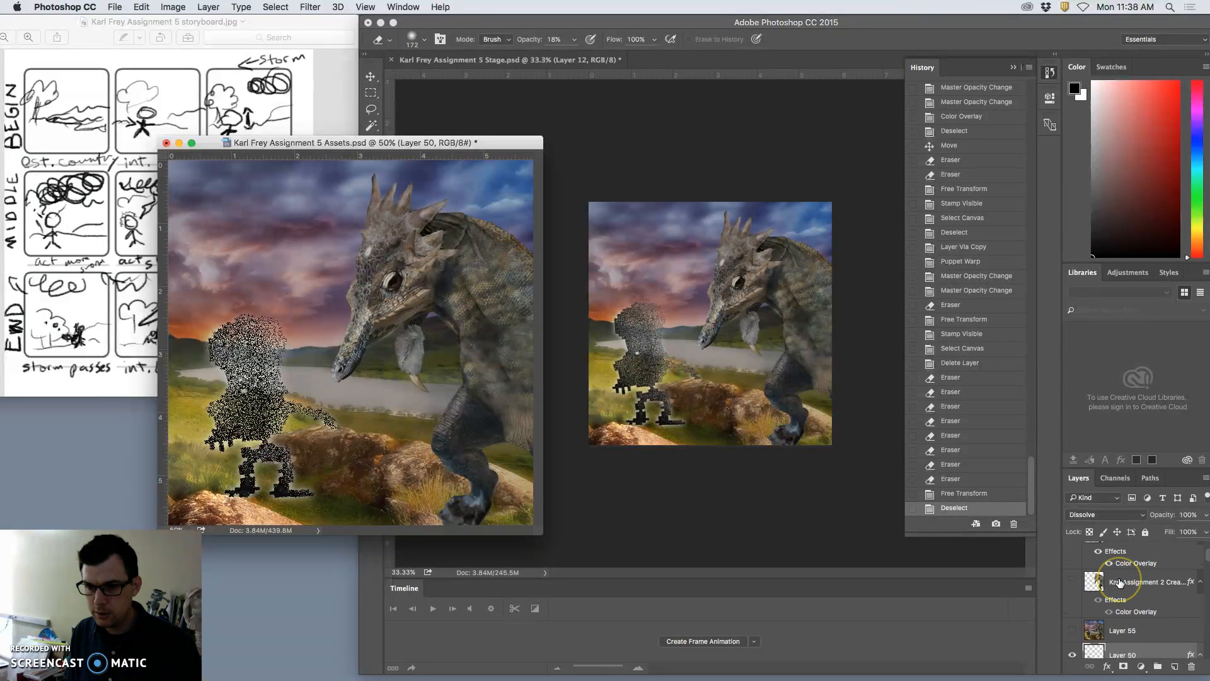
left_click(1120, 580)
key("super+j")
left_click(1120, 577)
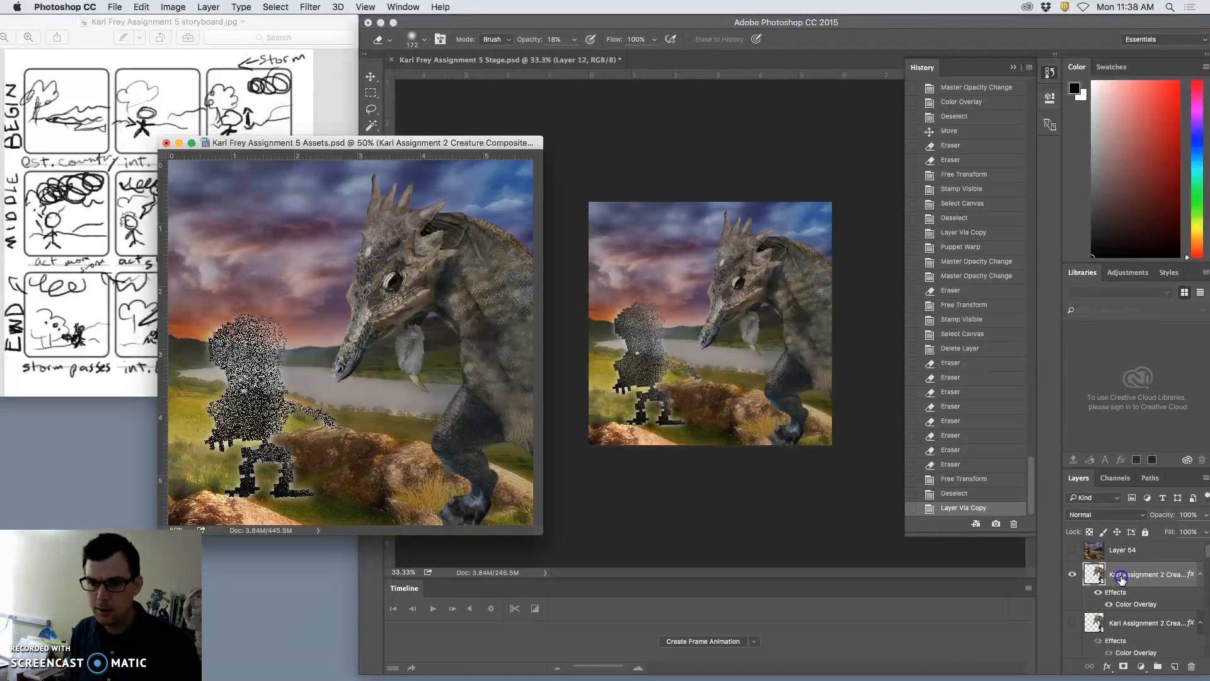
- Puppet Warp the creature copy with pins on snout, head and leg, moving its head and snout closer to the skeleton, and apply it
left_click(142, 7)
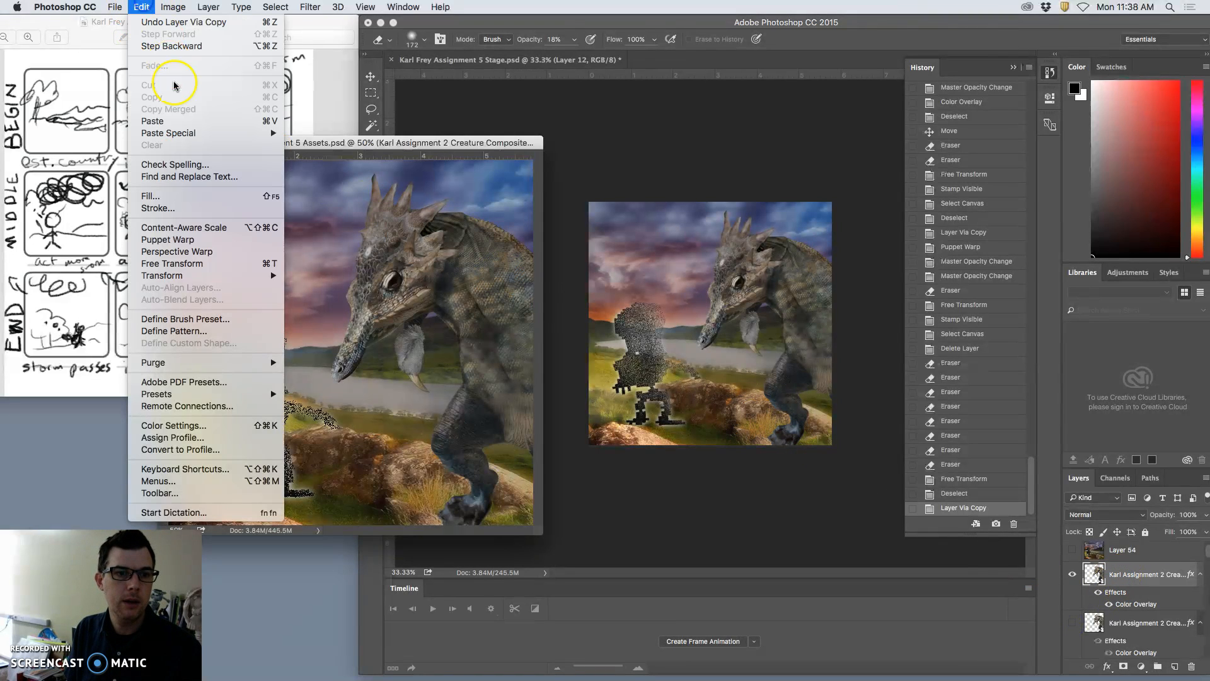
left_click(203, 247)
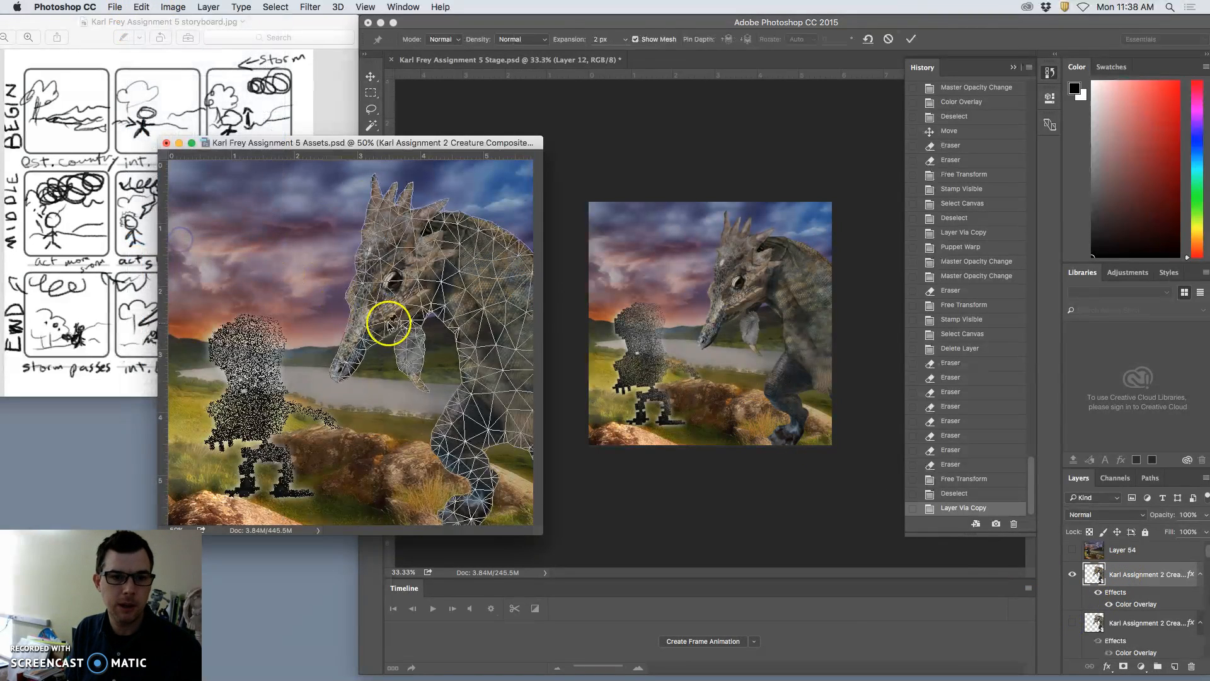
left_click(343, 369)
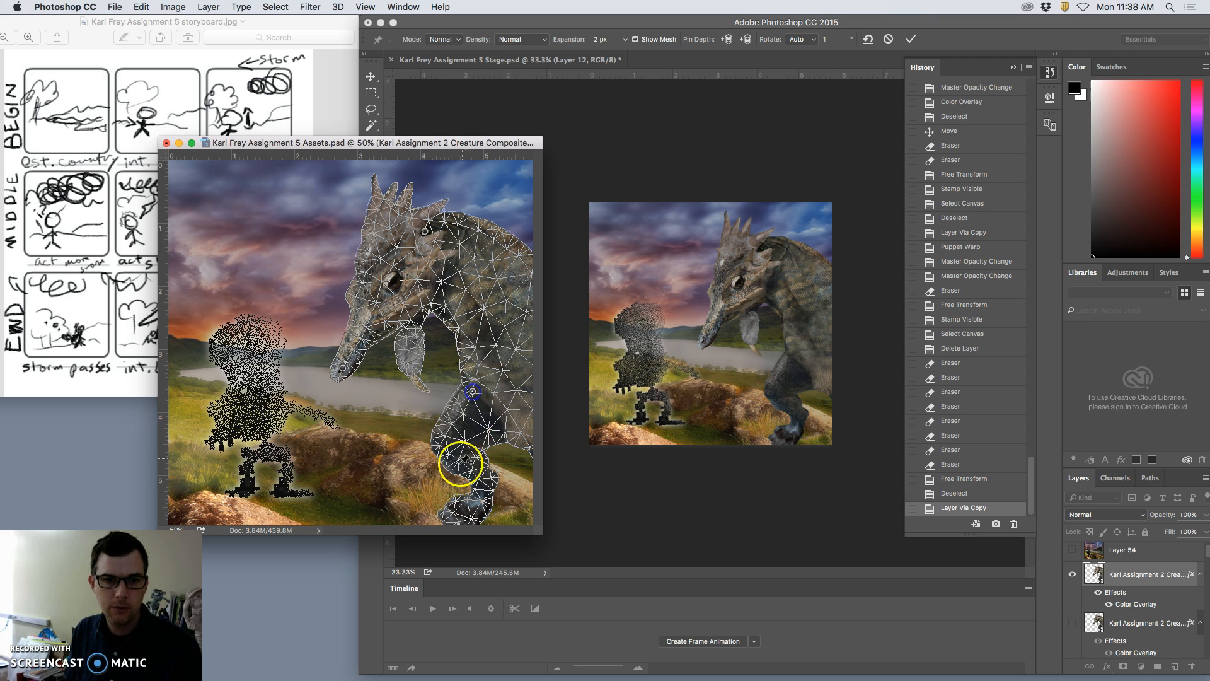
left_click(438, 448)
left_click(343, 370)
left_click_drag(344, 369, 320, 362)
mouse_move(424, 231)
left_mouse_down()
mouse_move(423, 217)
mouse_move(415, 236)
left_mouse_up()
left_click_drag(346, 330, 319, 365)
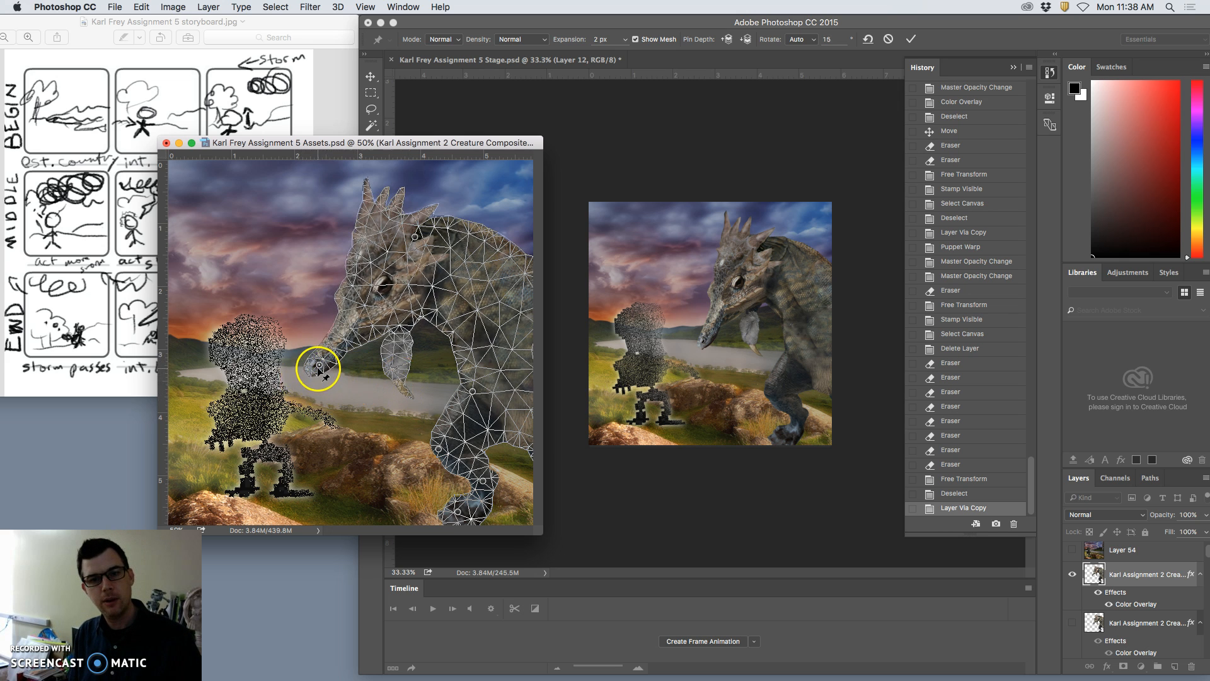
left_click_drag(320, 369, 359, 377)
key("Return")
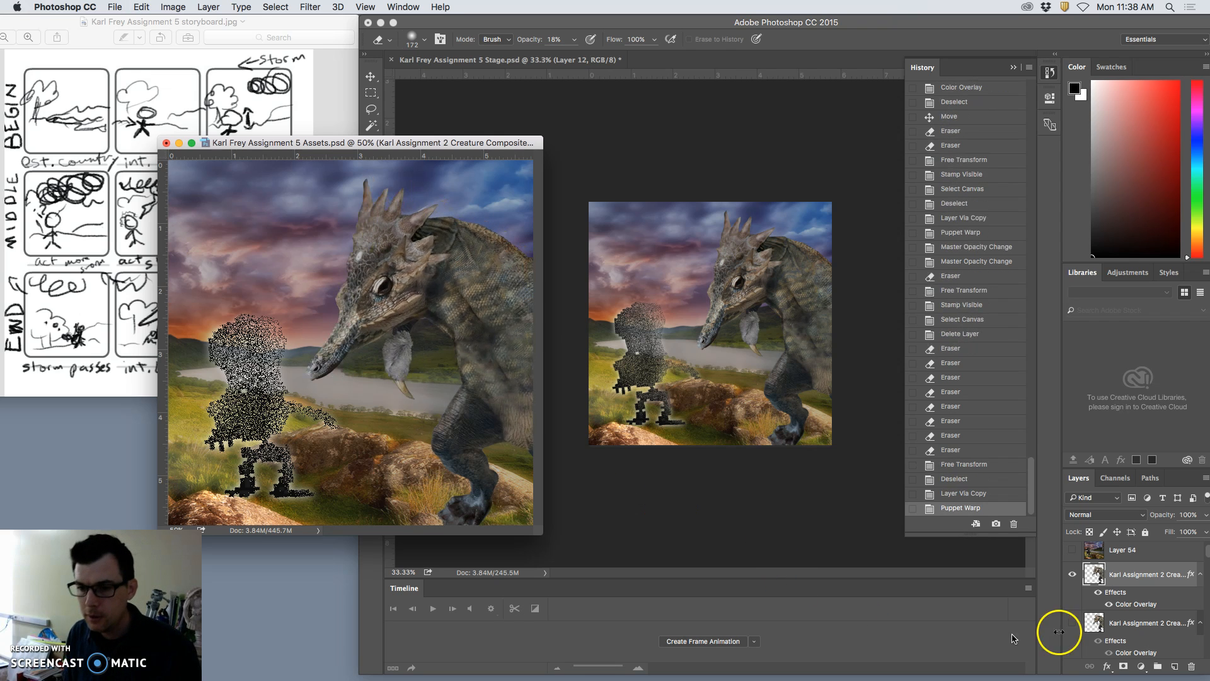
- Reduce the storm layers' opacity, setting m1 to 1% and the visible m2 layer to 17%
scroll(1072, 622, "down", 10)
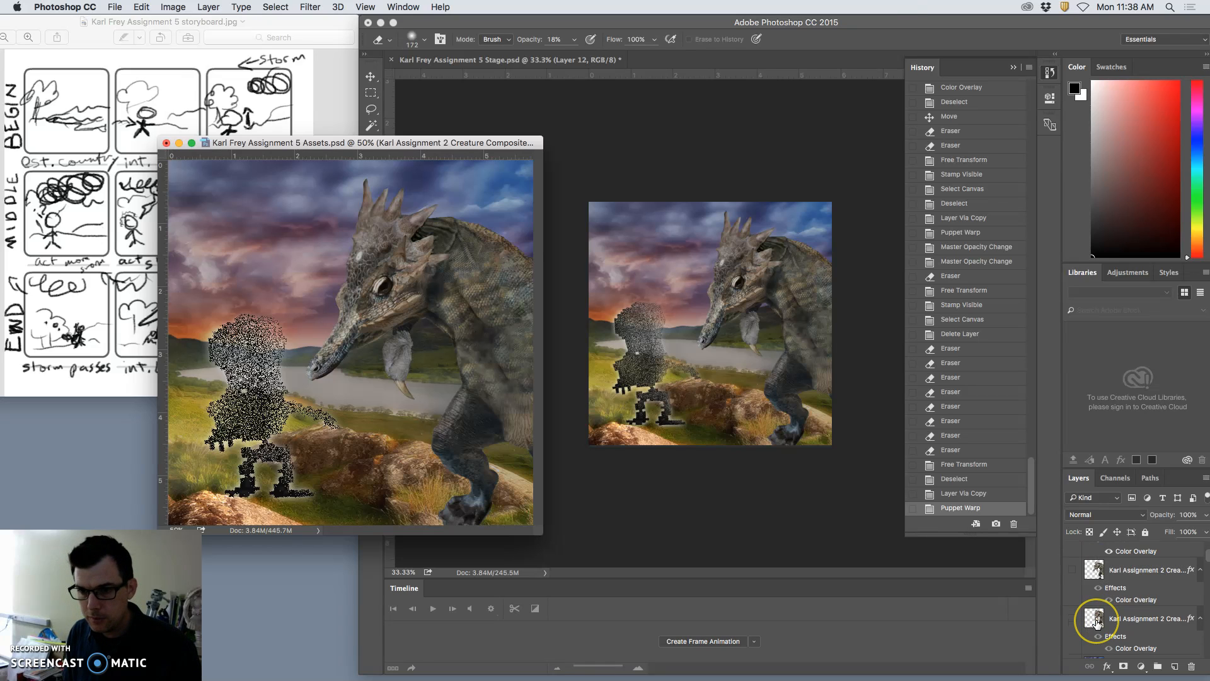
scroll(1097, 624, "down", 8)
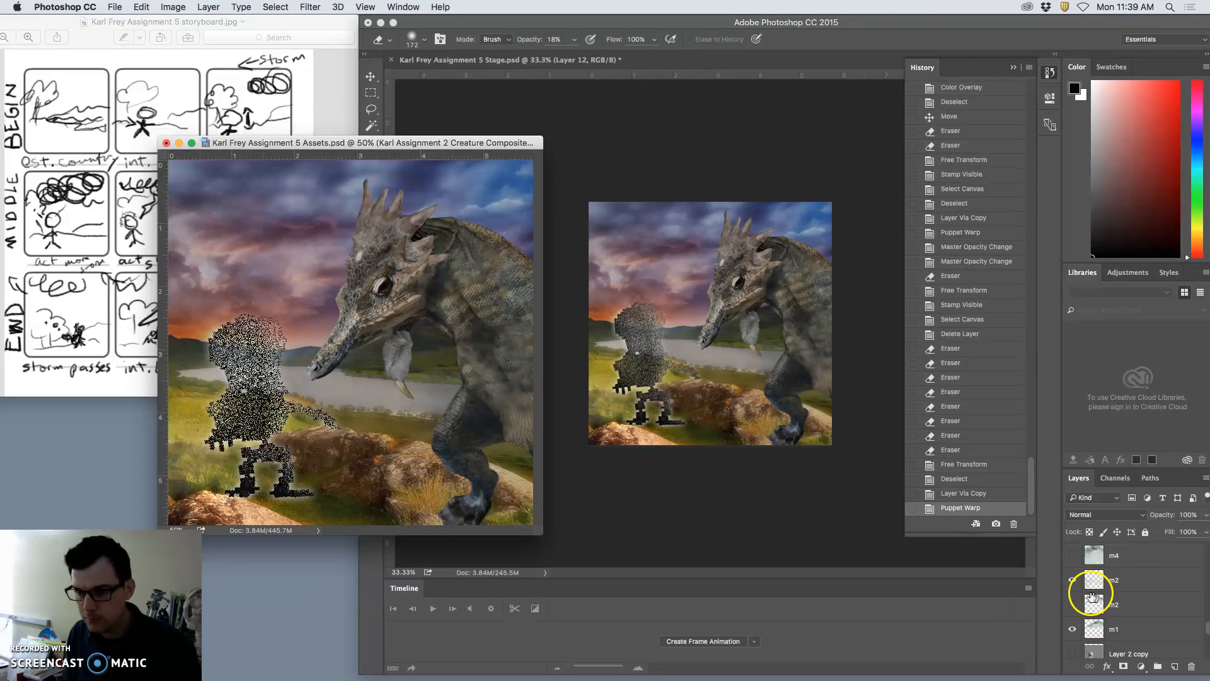
left_click(1113, 627)
left_click(1206, 515)
left_click_drag(1145, 532, 1144, 532)
left_click(1154, 581)
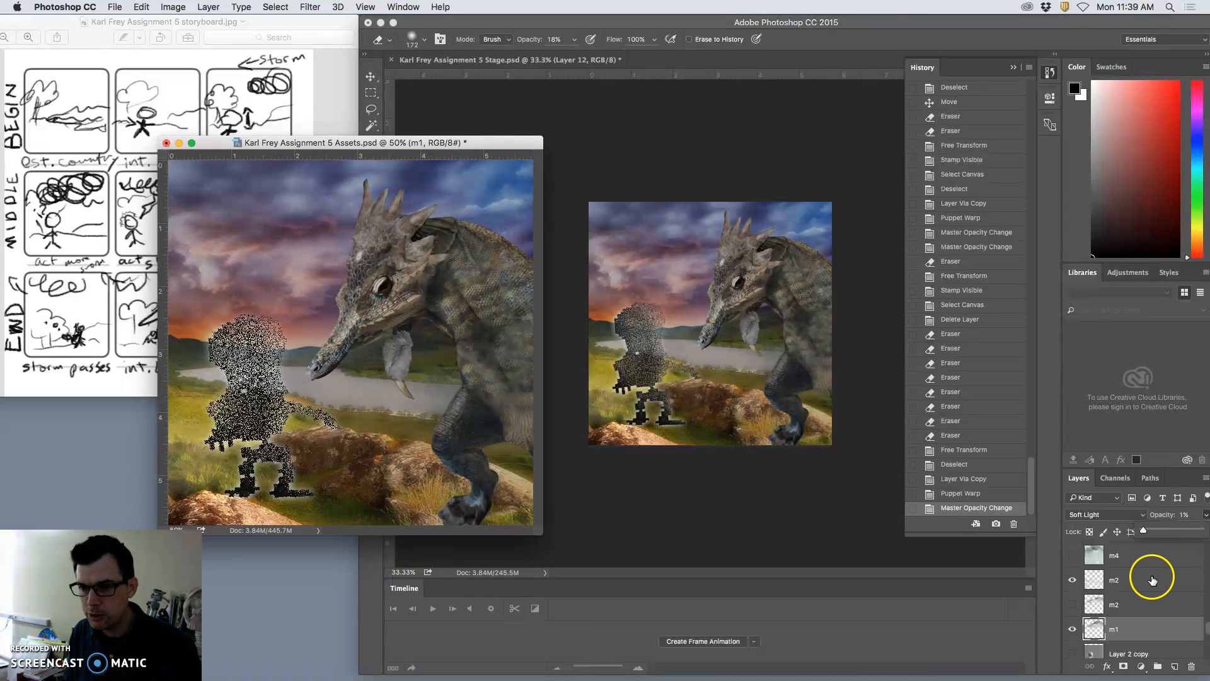
left_click(1116, 581)
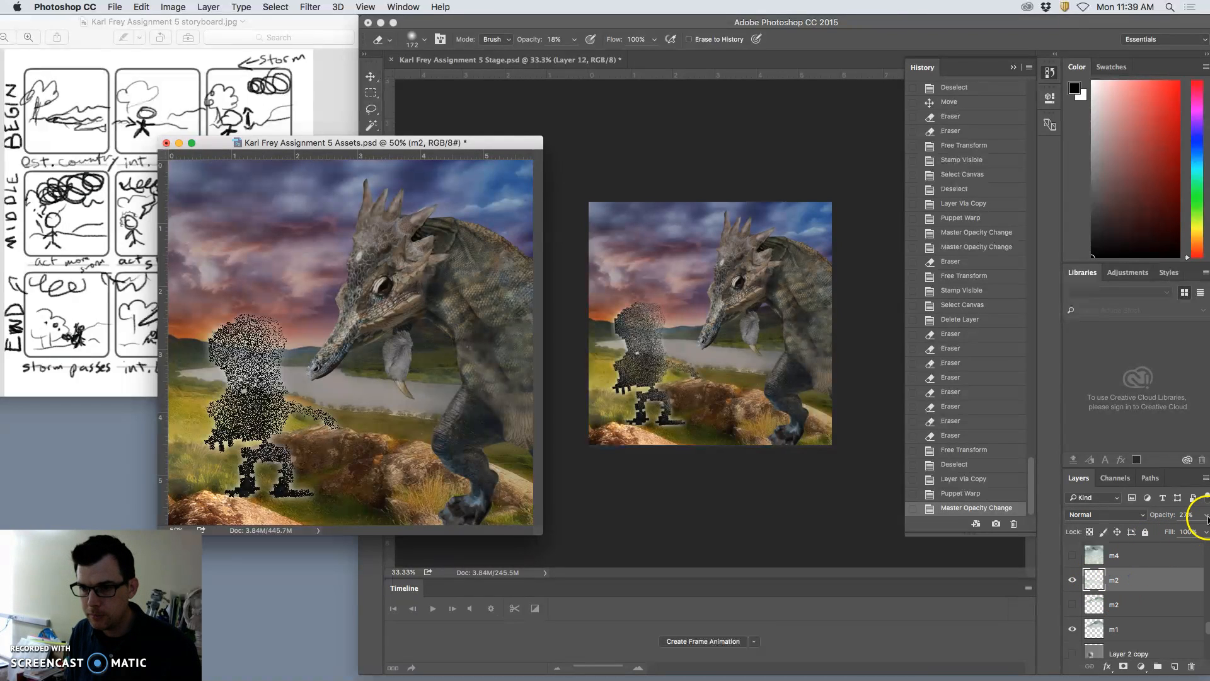
left_click_drag(1181, 531, 1152, 533)
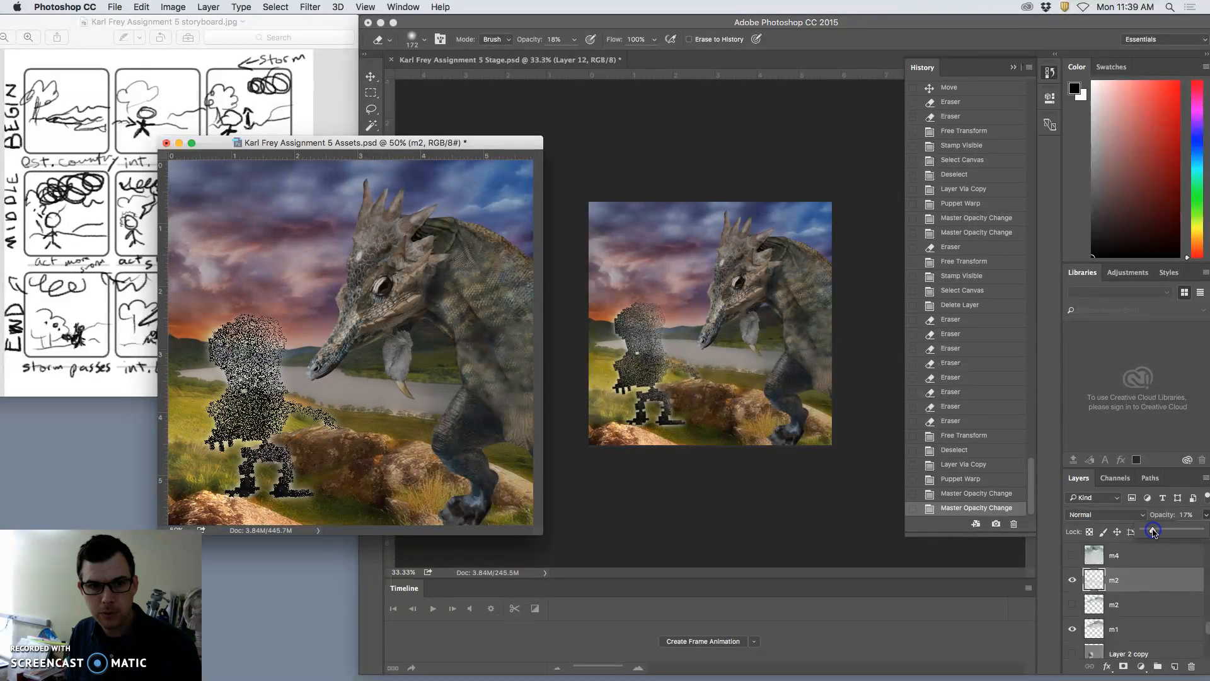
- Lower the Color Overlay opacity of the new creature copy to 17%
scroll(1129, 583, "up", 1)
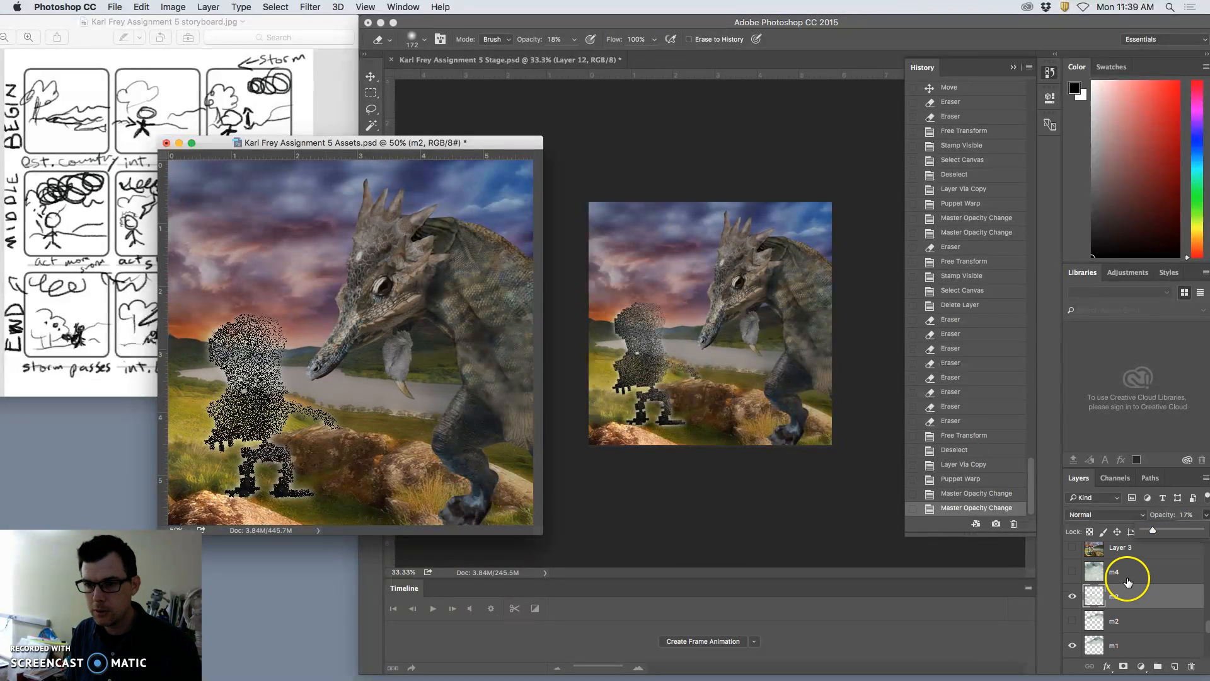
scroll(1128, 581, "up", 5)
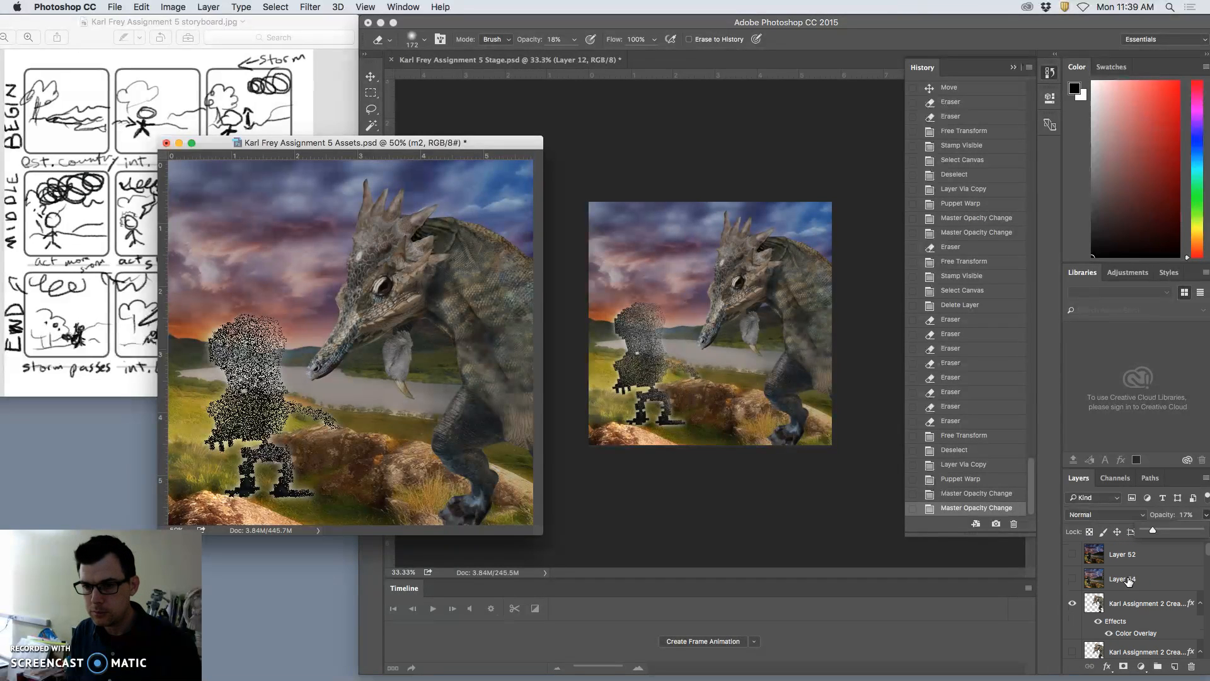
double_click(1114, 621)
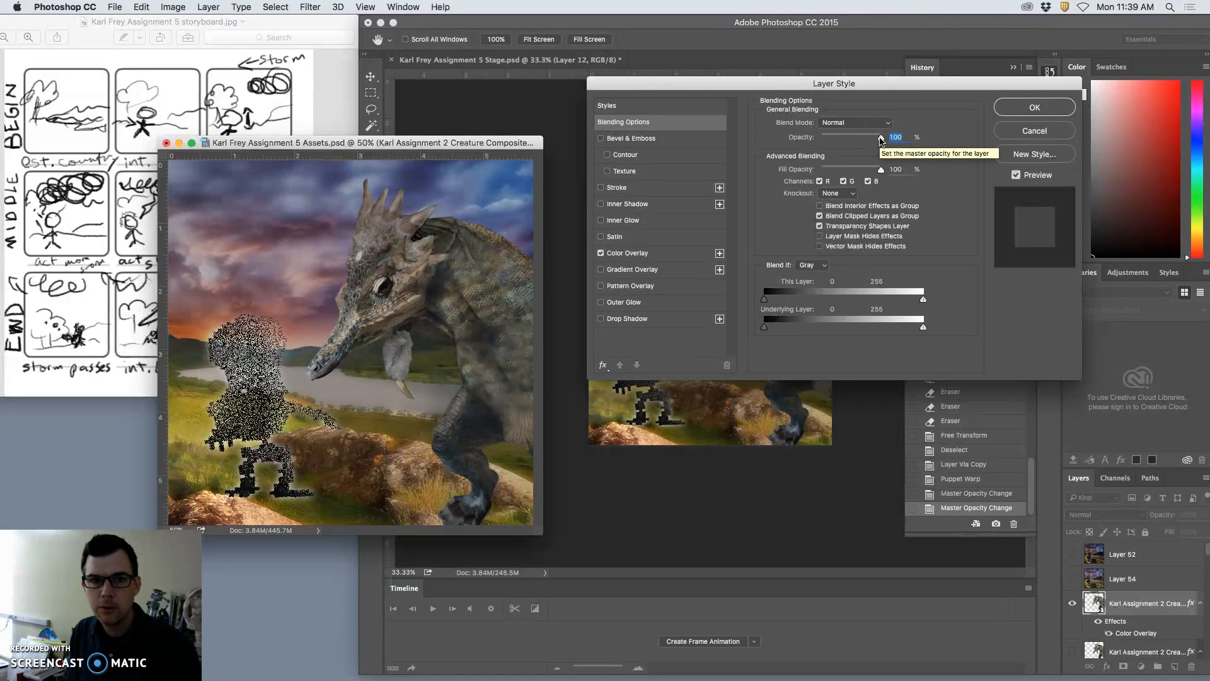
left_click(643, 253)
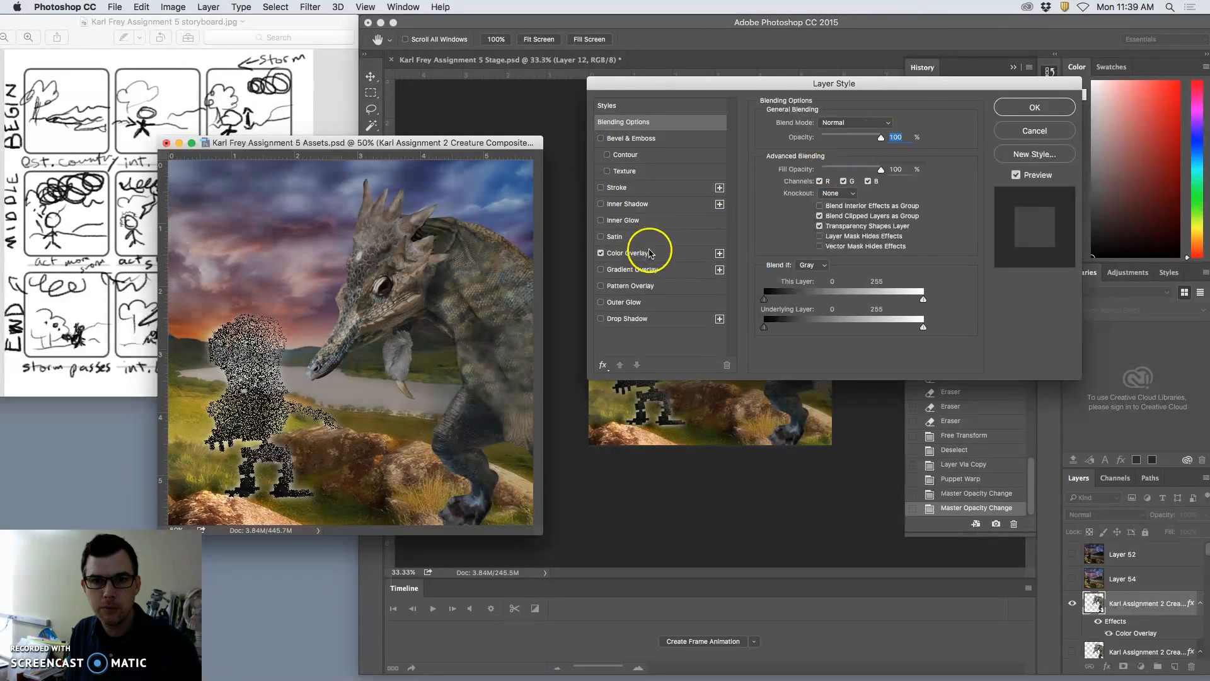
left_click(820, 143)
left_click_drag(820, 144, 815, 145)
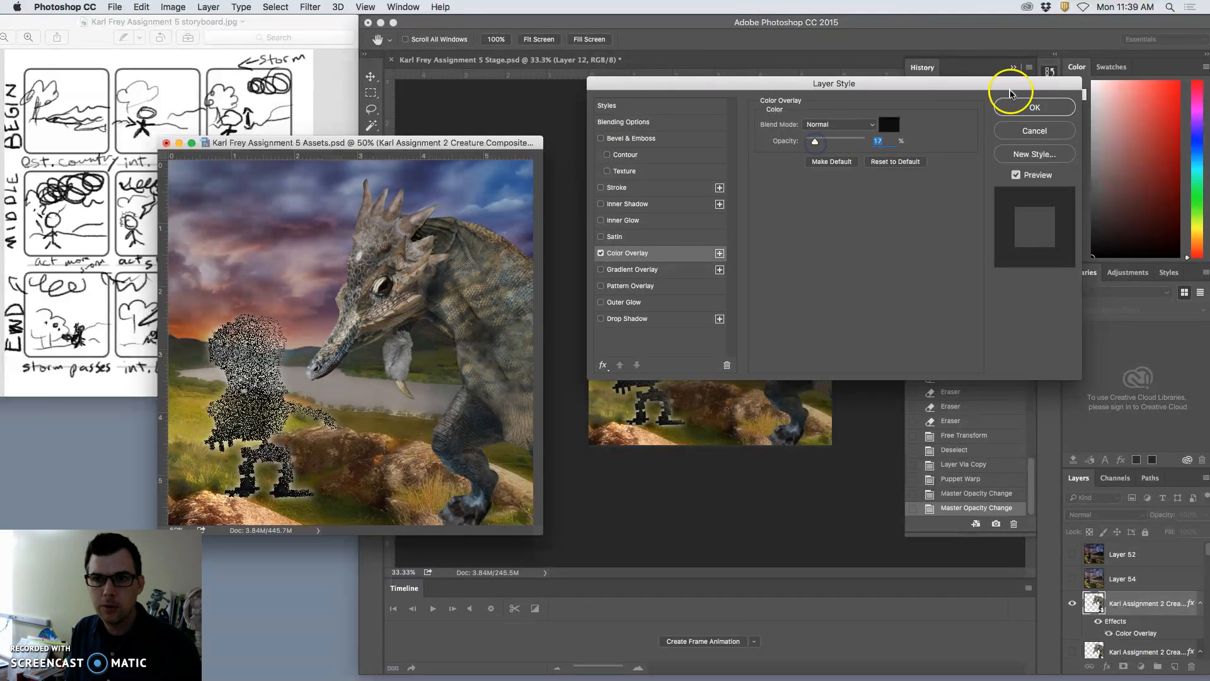
left_click(1035, 107)
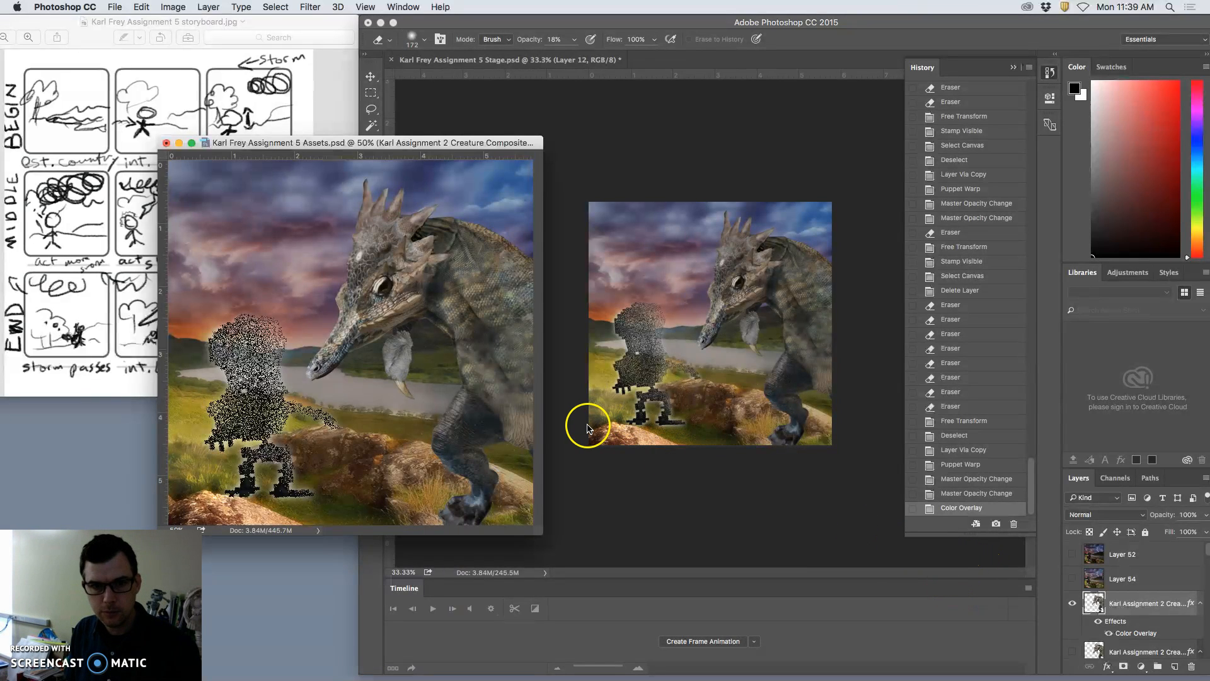
- Stamp the visible layers, paste the frame into the Stage document as a new layer, and toggle its visibility to compare it
left_click(206, 7)
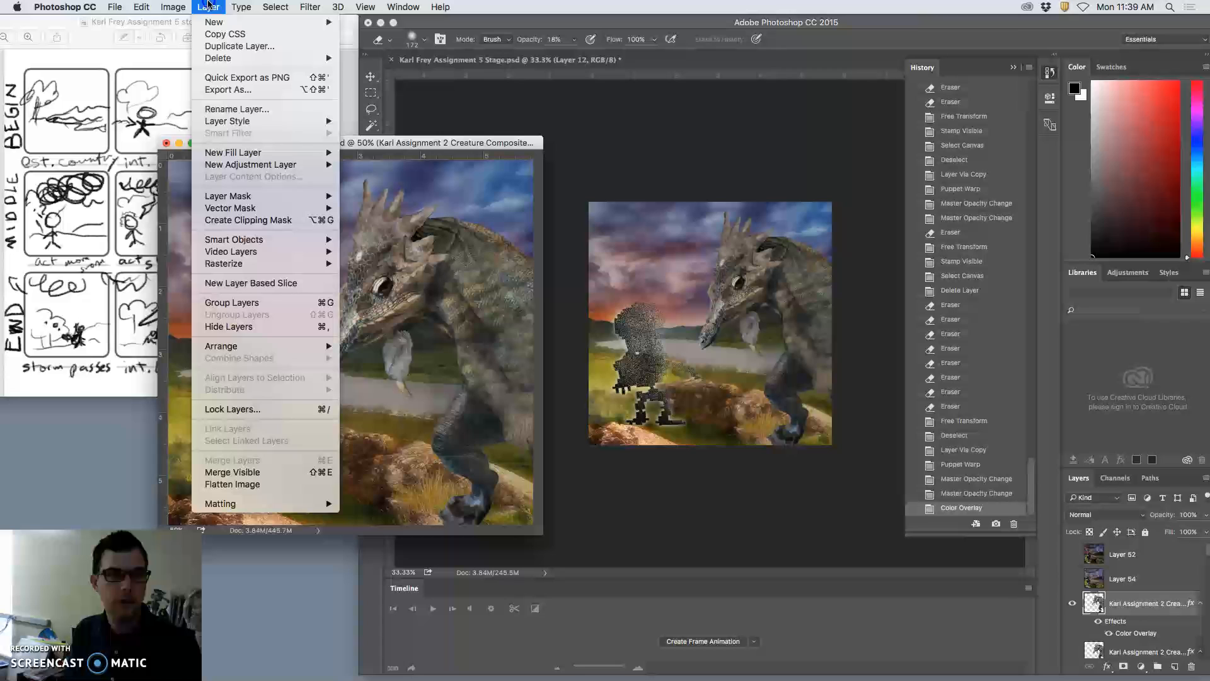
left_click(278, 472, "alt")
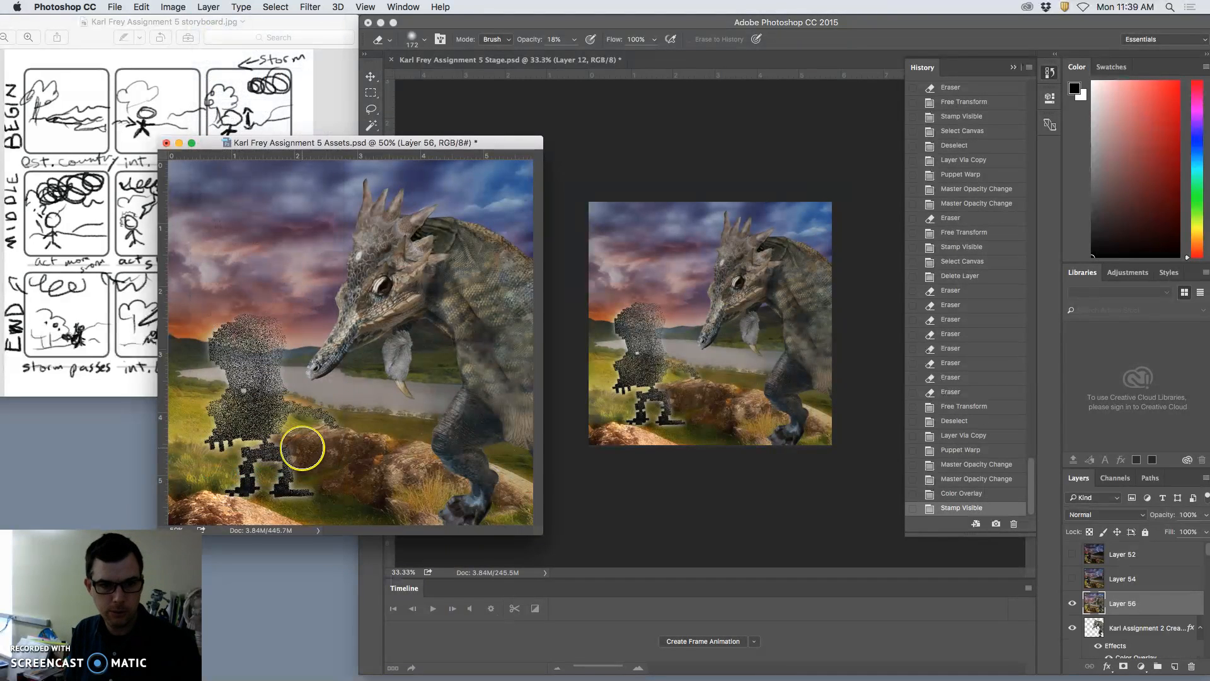
left_click(716, 371)
key("super+v")
left_click(728, 380)
left_click(1072, 571)
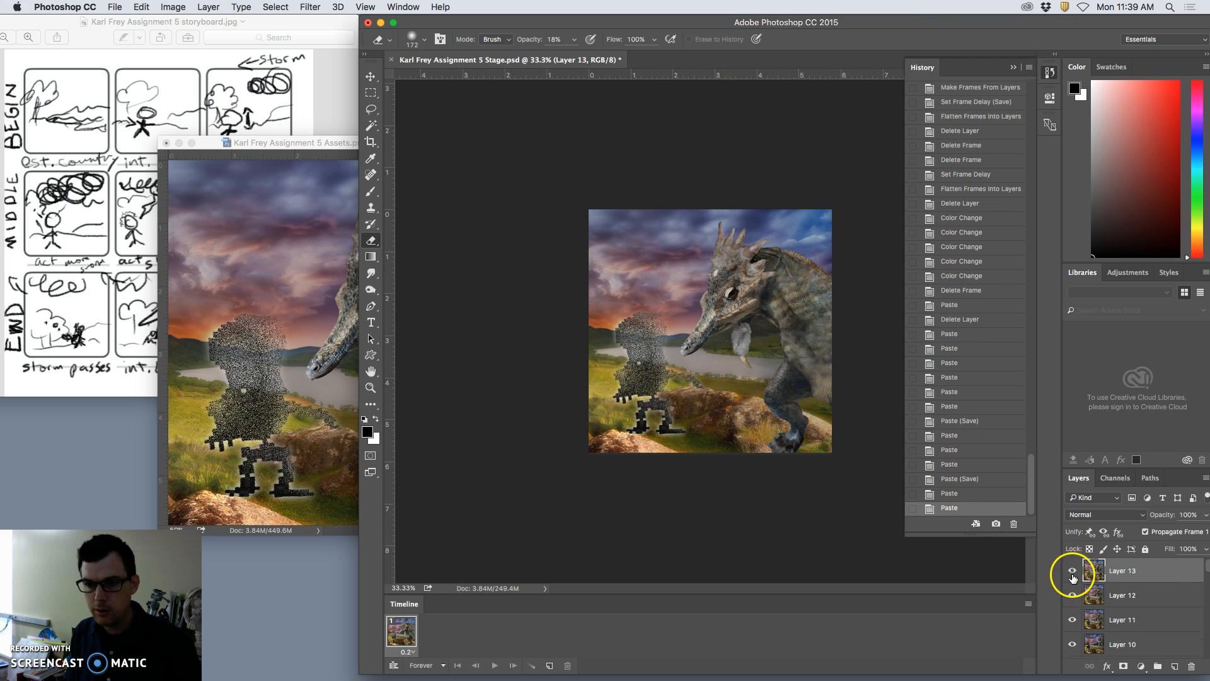
left_click(1072, 571)
left_click(1071, 571)
left_click(1072, 571)
left_click(1072, 571)
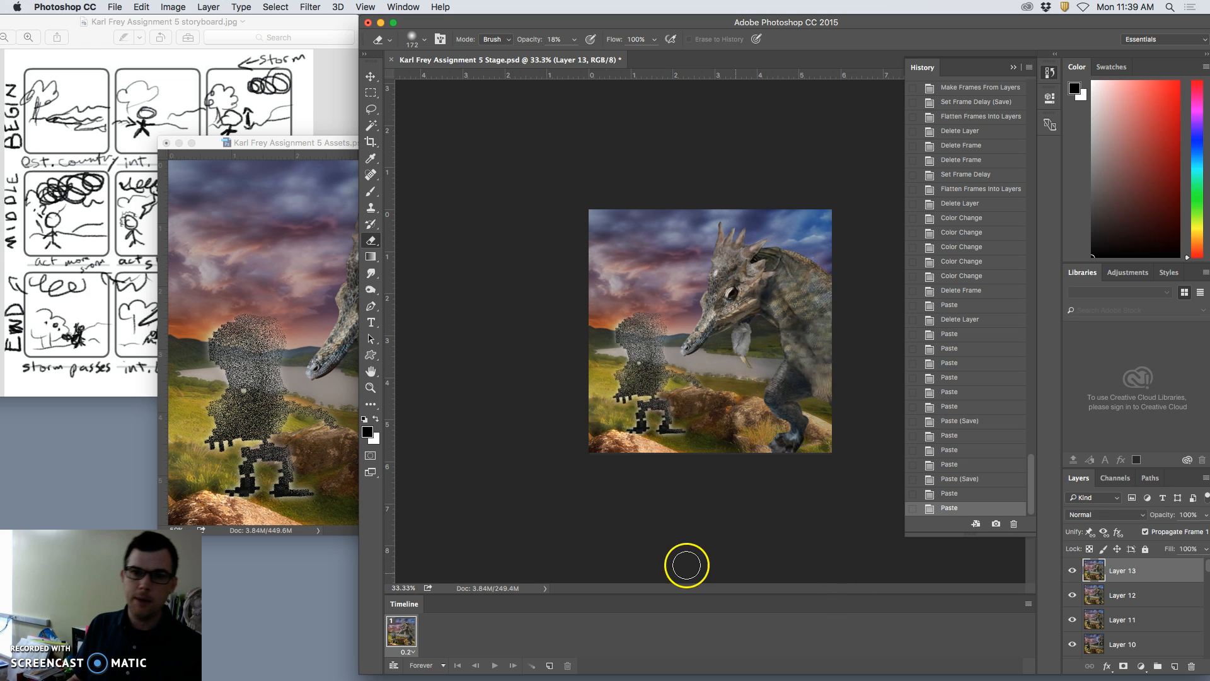
- Return to the Assets document and slightly lower the creature copy's Color Overlay opacity
left_click(337, 389)
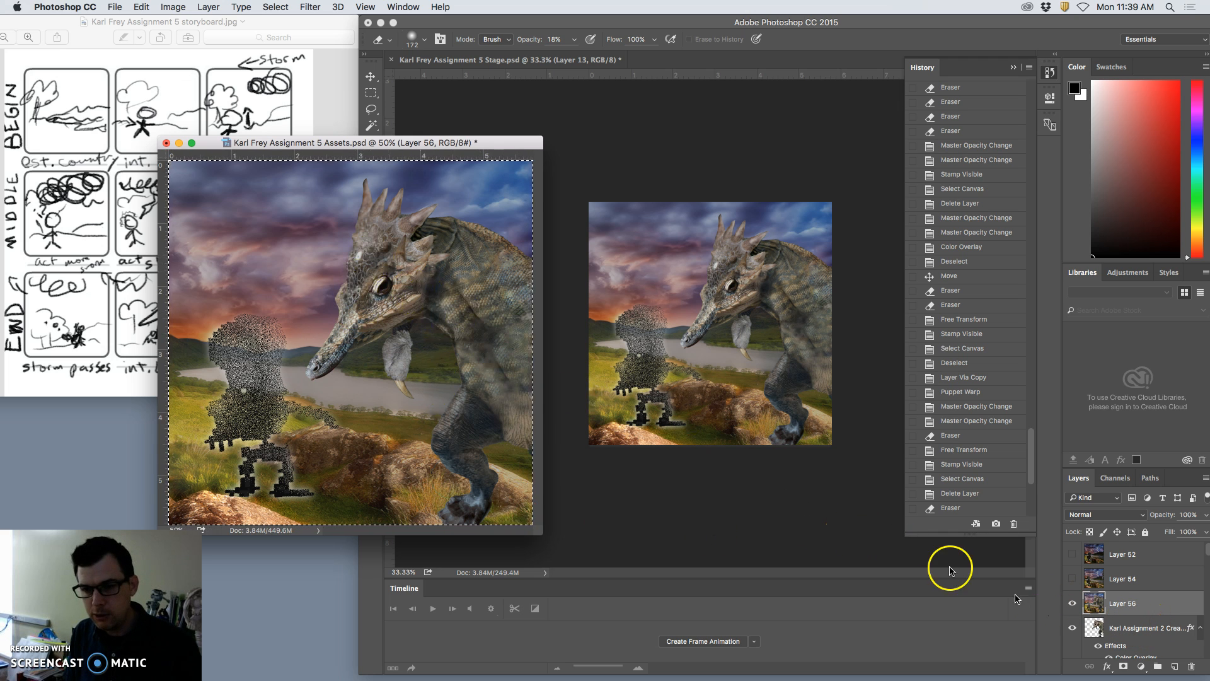
left_click(1118, 642)
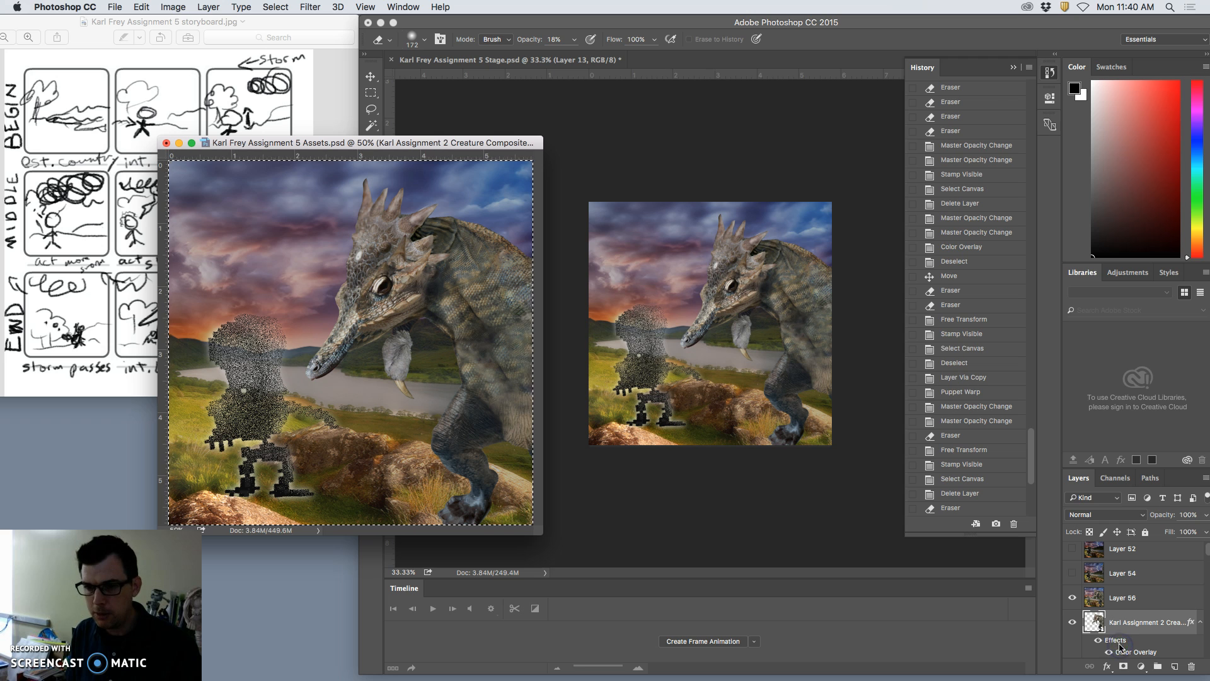
double_click(1116, 641)
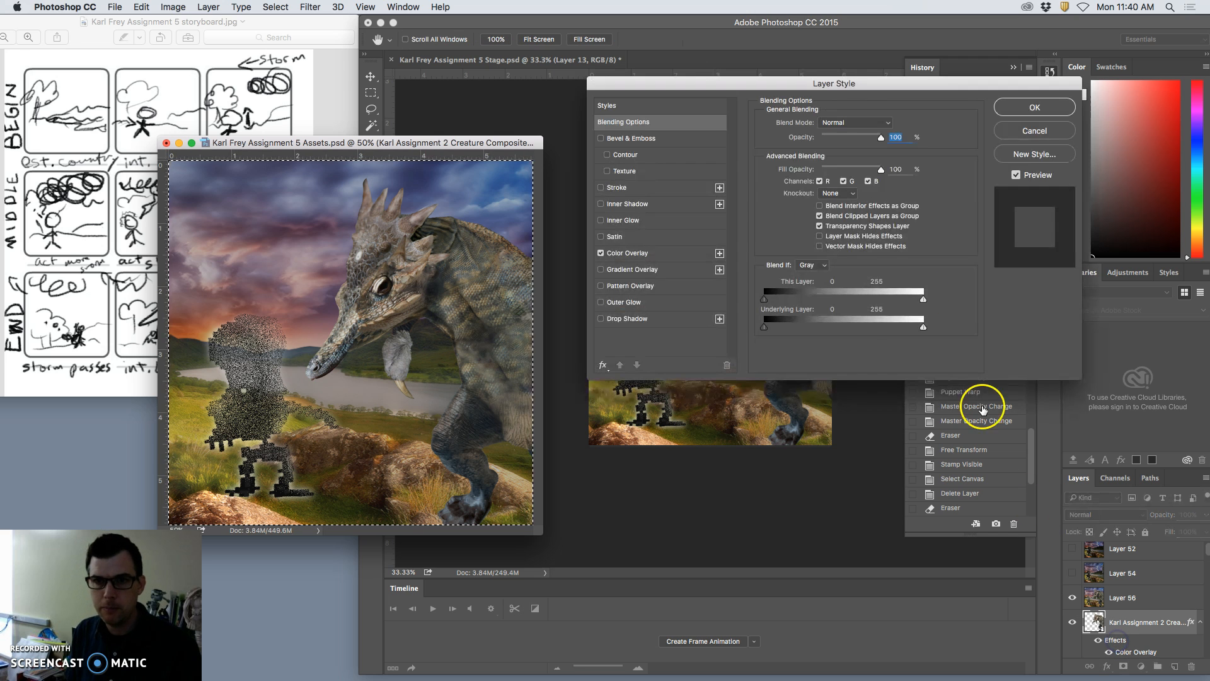
left_click(678, 250)
left_click_drag(815, 142, 811, 144)
left_click(1034, 108)
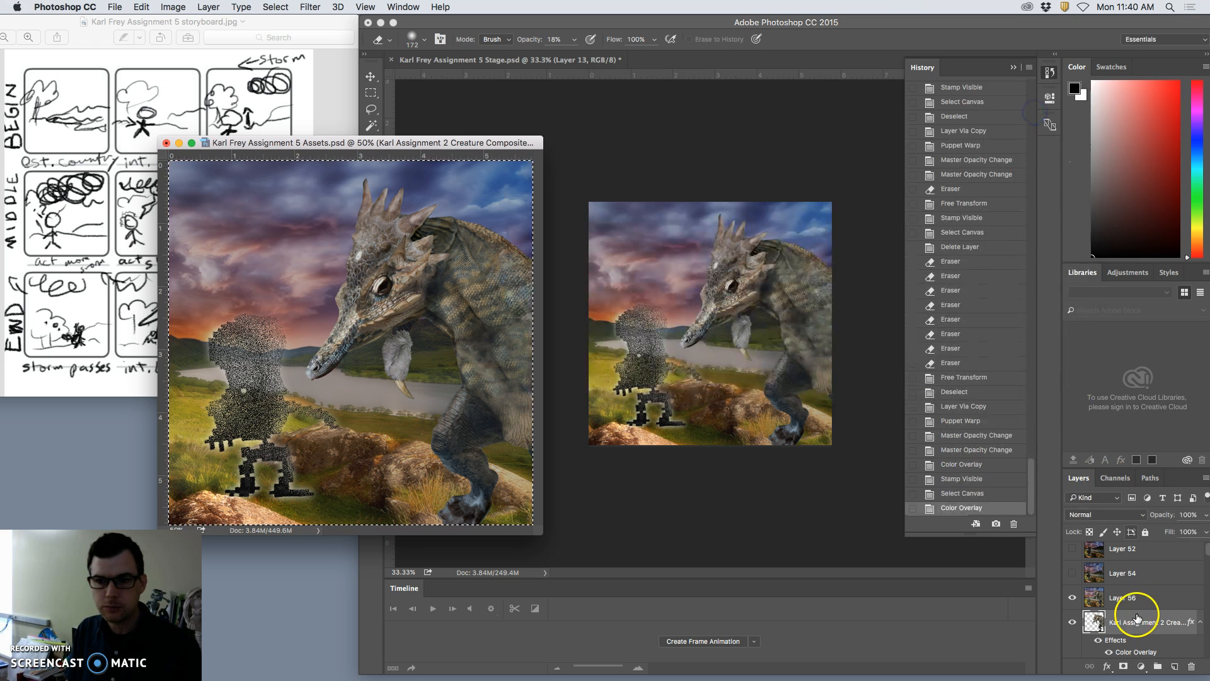
- Hide the stamped Layer 56 and slightly raise the Color Overlay opacity of the creature copy
left_click(1073, 598)
left_click(1128, 646)
double_click(1114, 641)
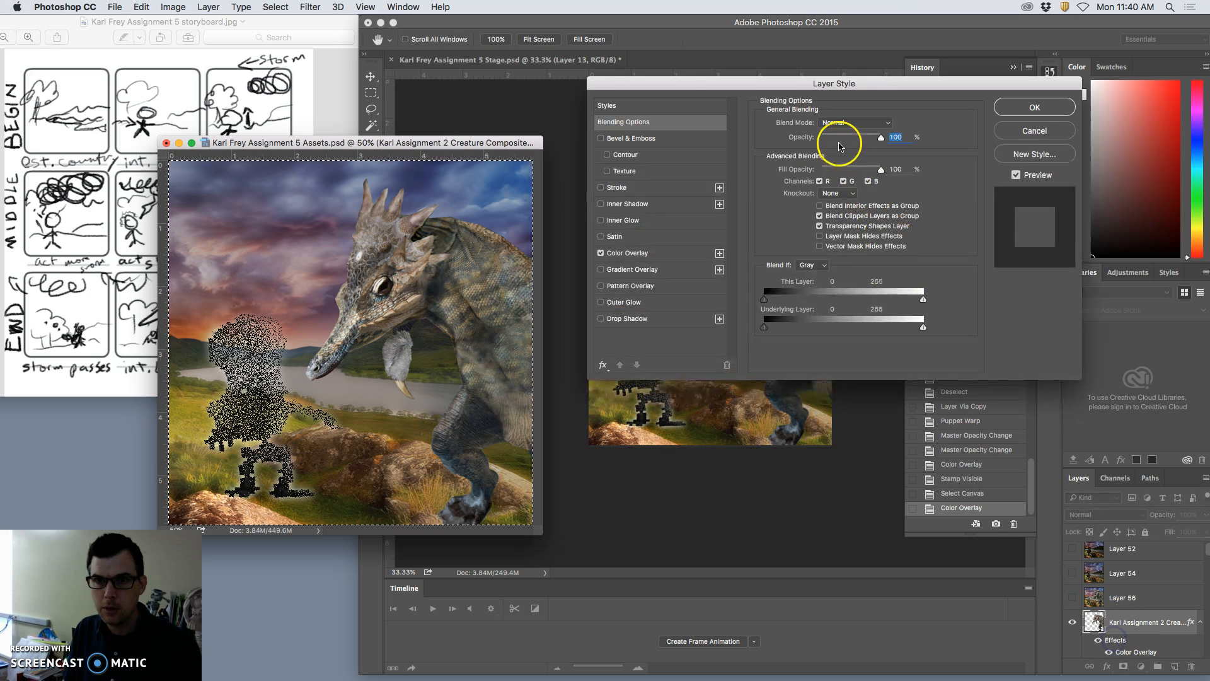
left_click(1121, 651)
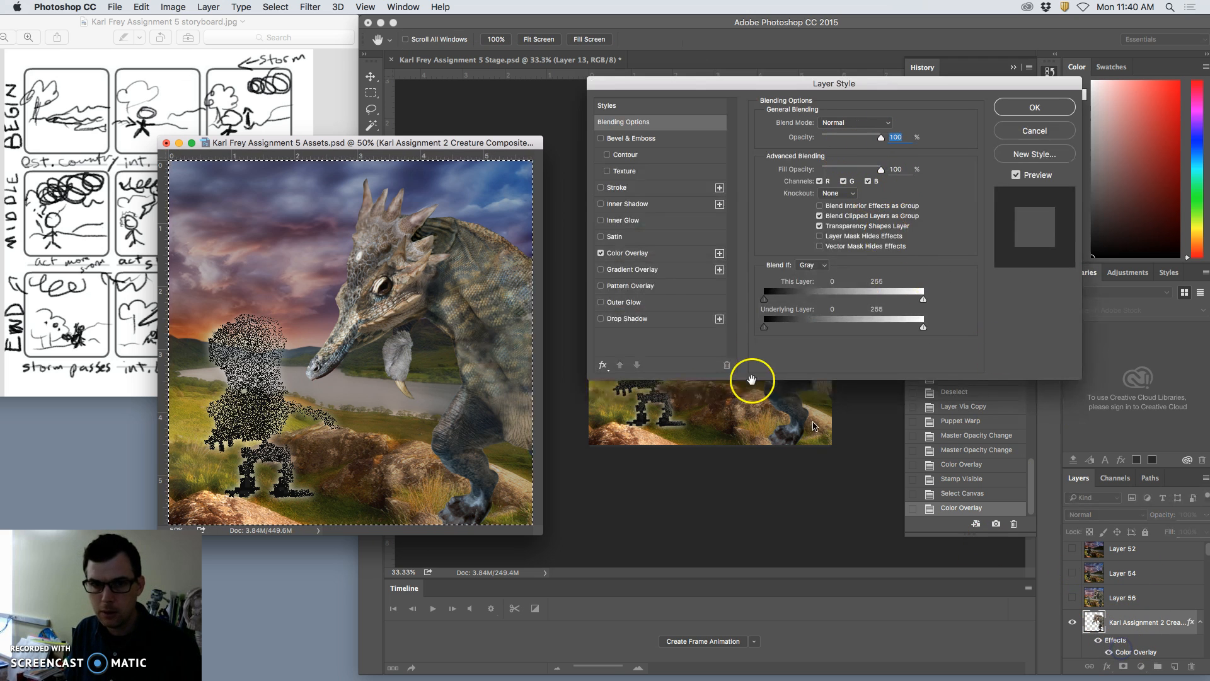
left_click(643, 254)
left_click(811, 141)
left_click_drag(811, 141, 813, 142)
left_click(1022, 115)
- Clear the selection and warp the dissolving skeleton on Layer 50, reshaping its upper body, raising its outstretched arm and shifting its legs
scroll(1145, 616, "down", 3)
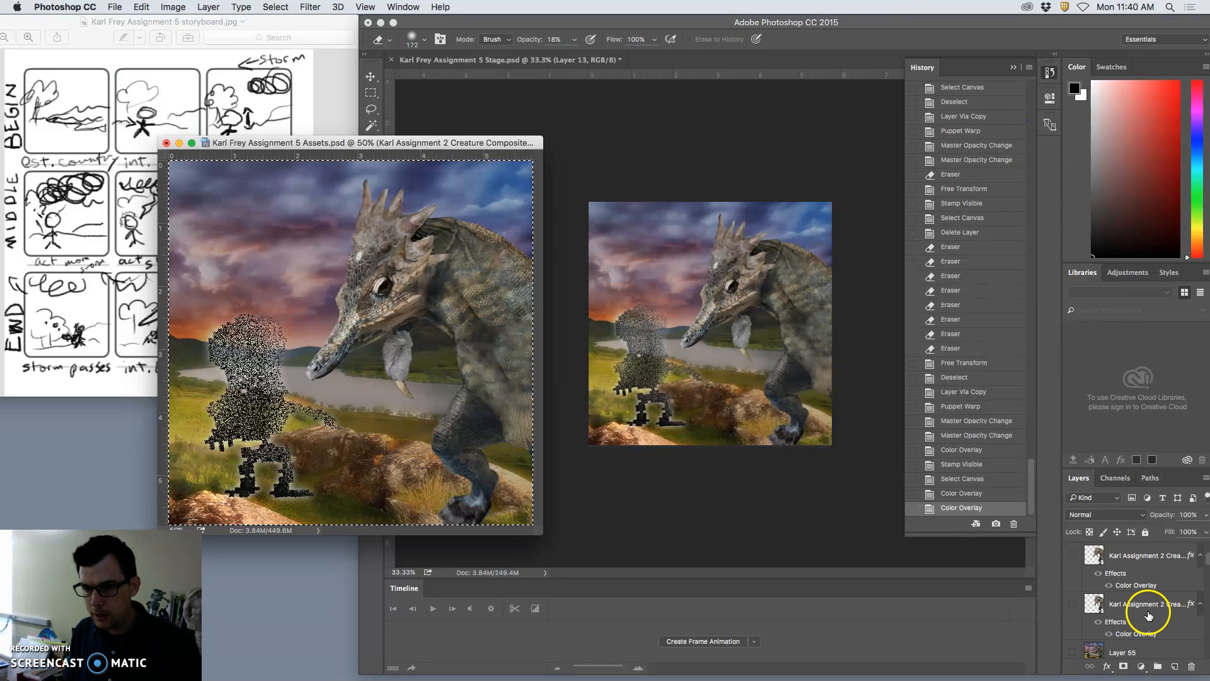
scroll(1146, 615, "down", 1)
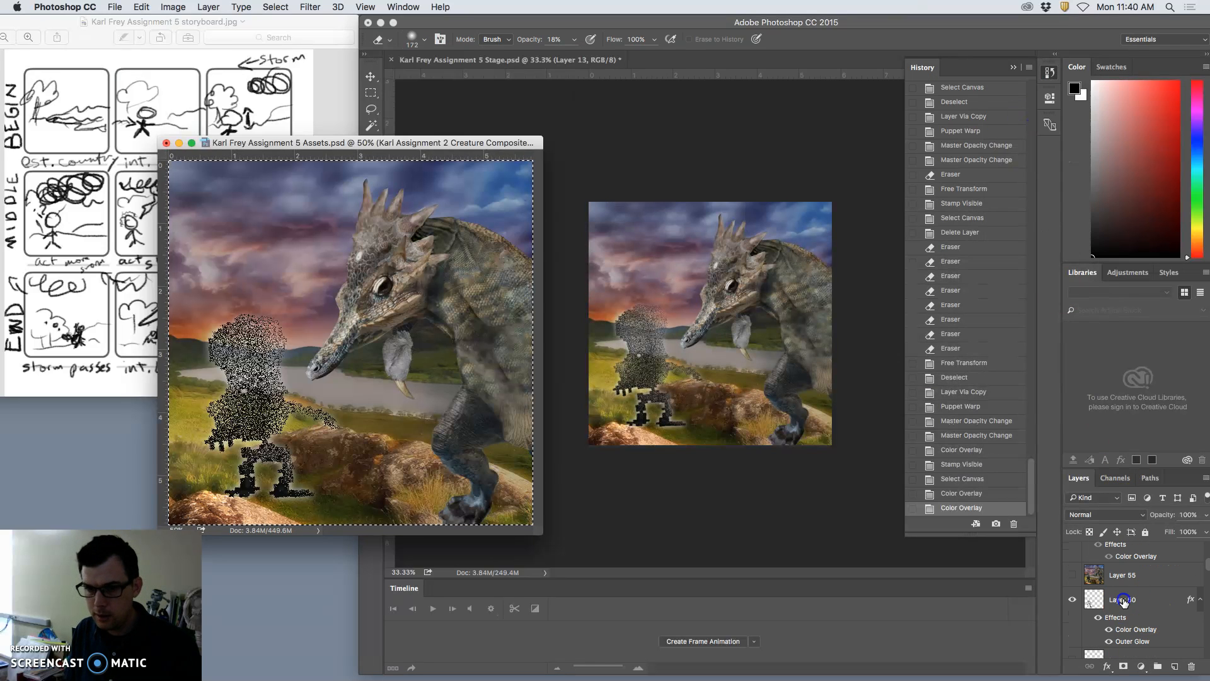
left_click(1131, 600)
key("ctrl+d")
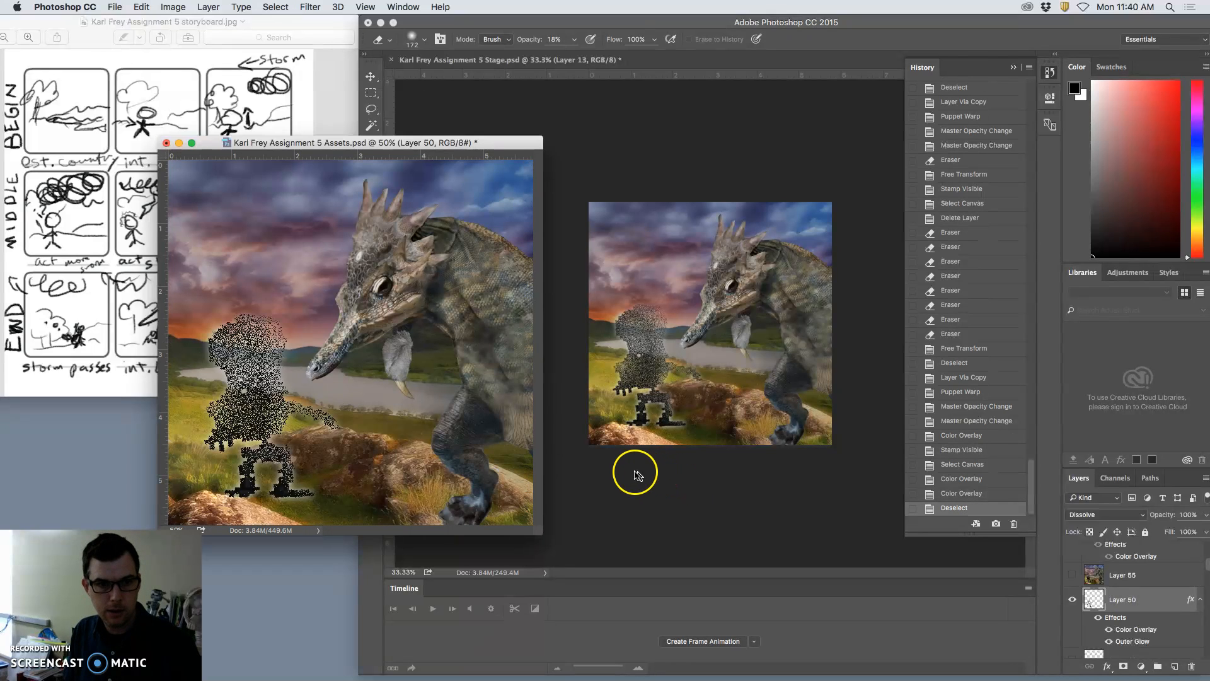
key("ctrl+t")
right_click(317, 434)
left_click(351, 515)
left_click_drag(276, 343, 307, 383)
left_click_drag(339, 425, 345, 394)
left_click_drag(268, 331, 220, 345)
left_click_drag(249, 479, 304, 484)
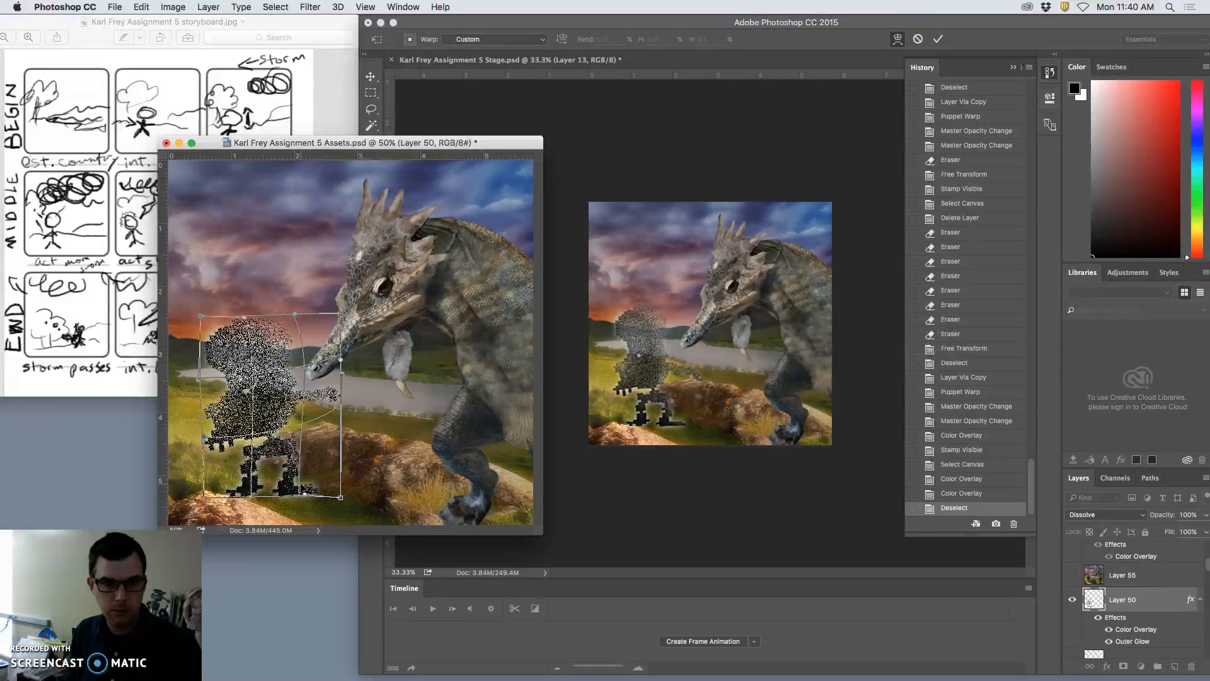
key("Return")
key("e")
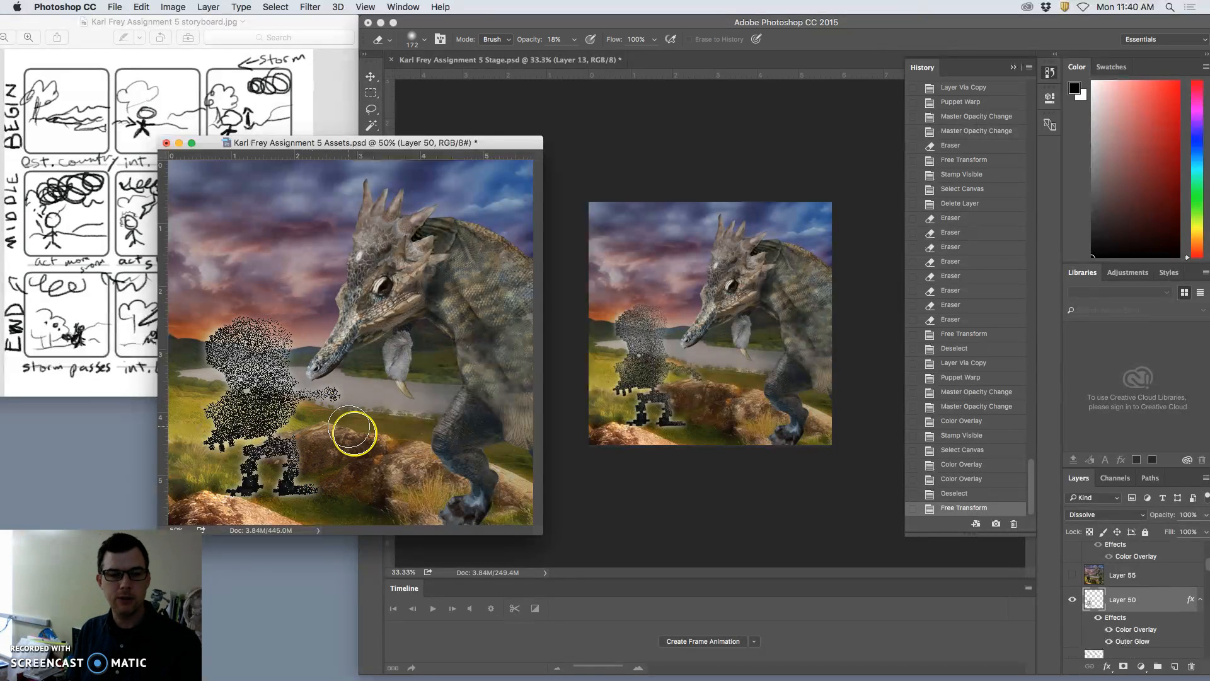
- Toggle the skeleton's warp off and on to compare its shape before and after
key("super+z")
key("super+z")
key("super+z")
key("super+z")
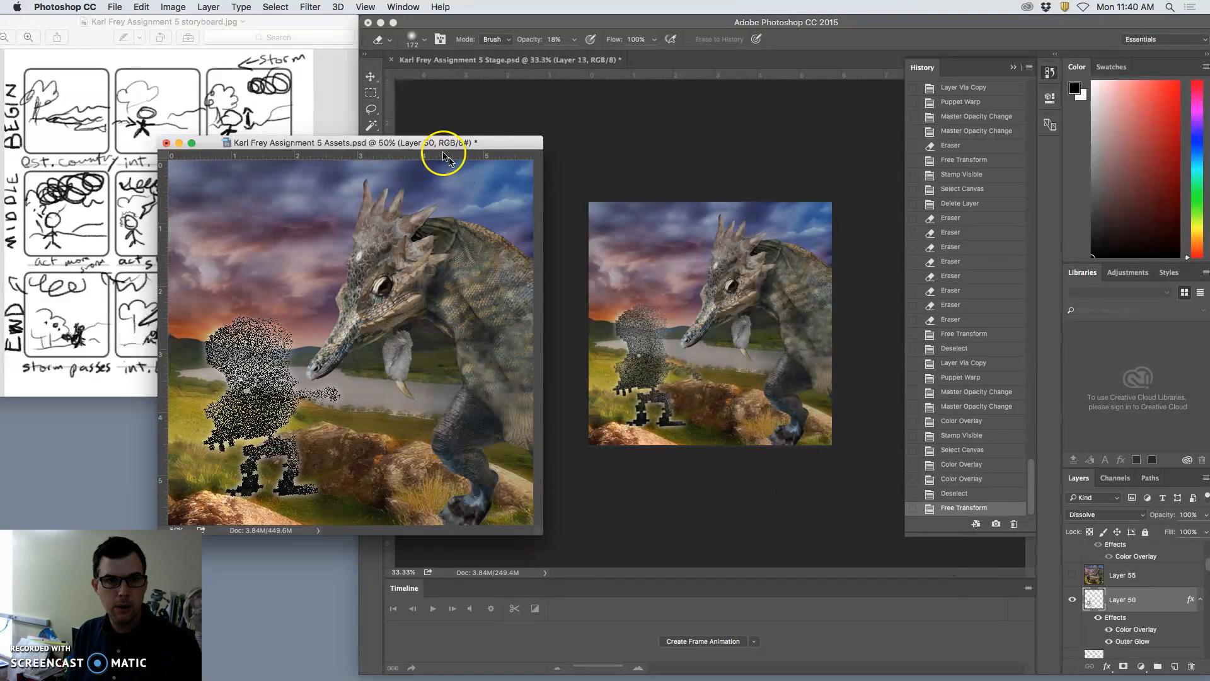
- Erase softly at 18% opacity around the skeleton's torso, head, arm and legs on Layer 50 to thin it out further
left_click_drag(427, 148, 437, 221)
left_click_drag(433, 237, 497, 264)
left_click(333, 519)
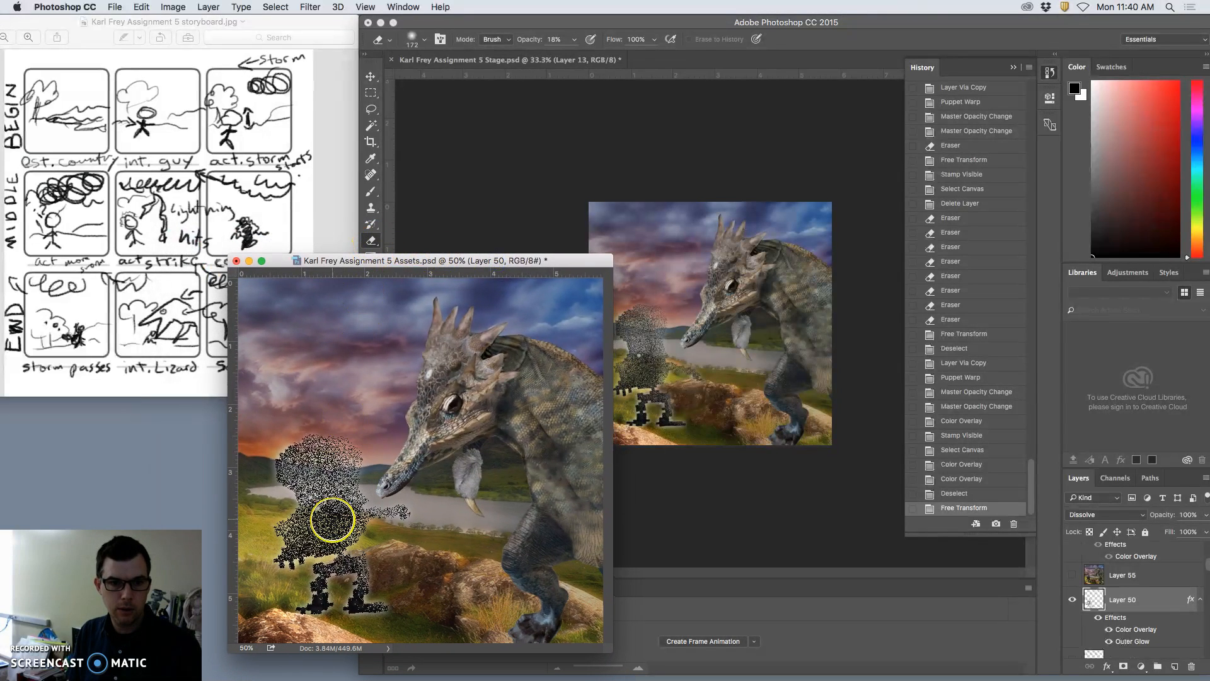
left_click(338, 441)
left_click(350, 438)
left_click(334, 440)
left_click(309, 441)
left_click(291, 444)
left_click(282, 445)
left_click(356, 469)
left_click(410, 502)
left_click(416, 525)
left_click(399, 536)
left_click(381, 555)
left_click(383, 576)
left_click(371, 612)
left_click(378, 616)
left_click(343, 614)
left_click(333, 607)
left_click(270, 568)
left_click(266, 541)
left_click(261, 532)
left_click(261, 533)
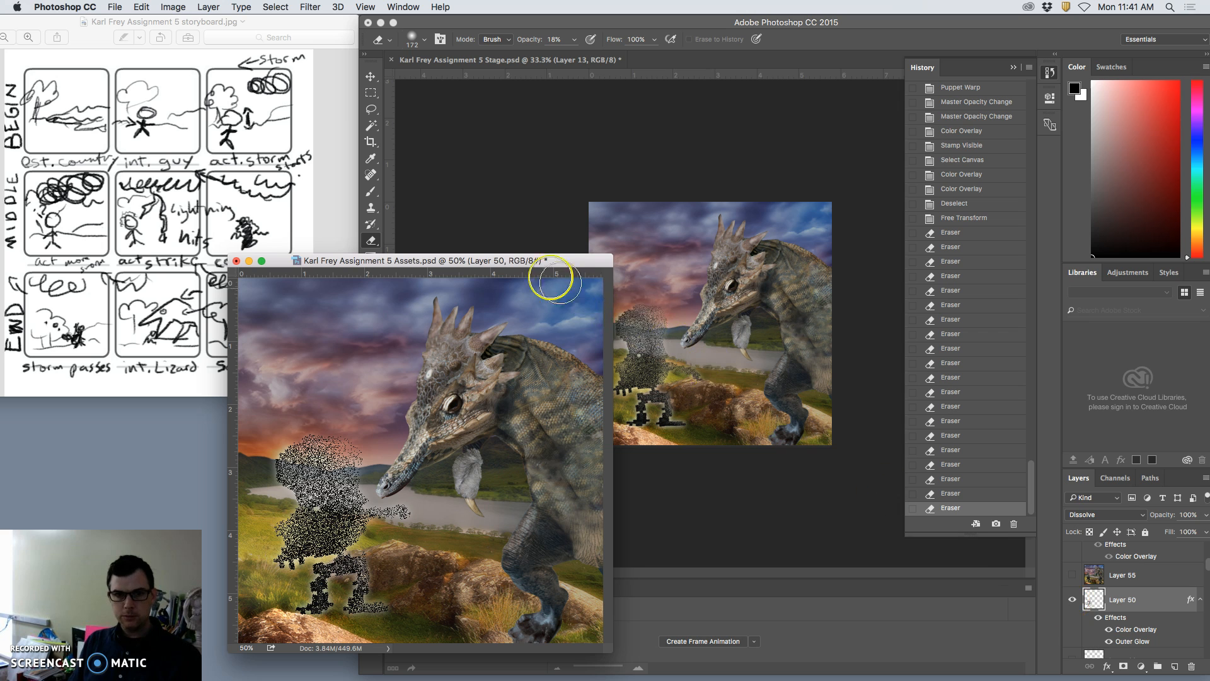
left_click_drag(546, 264, 493, 223)
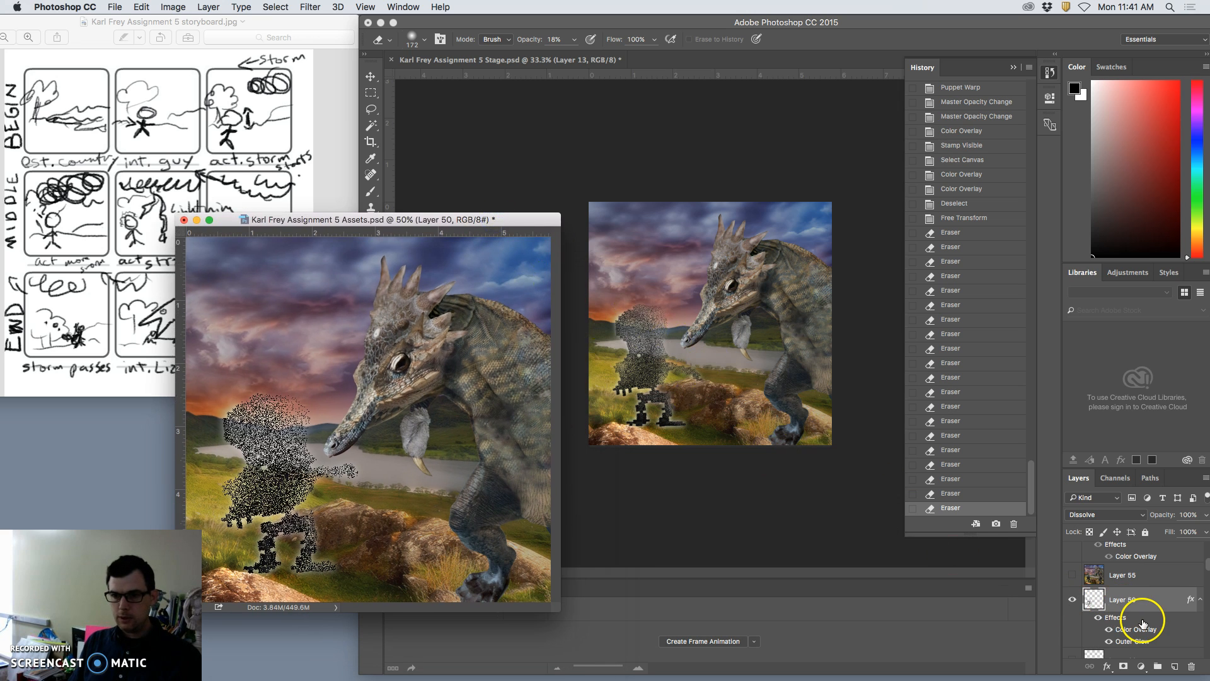
- Duplicate the topmost visible creature copy and hide the original
scroll(1141, 623, "up", 3)
scroll(1142, 623, "up", 2)
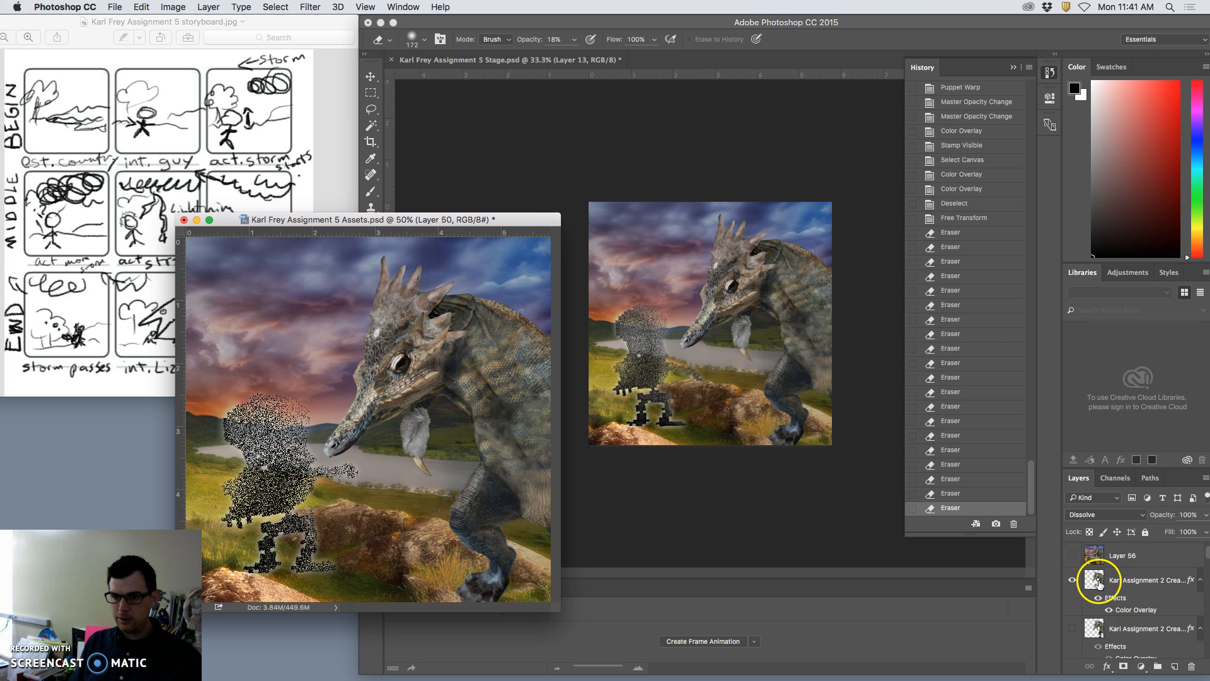
left_click(1097, 582)
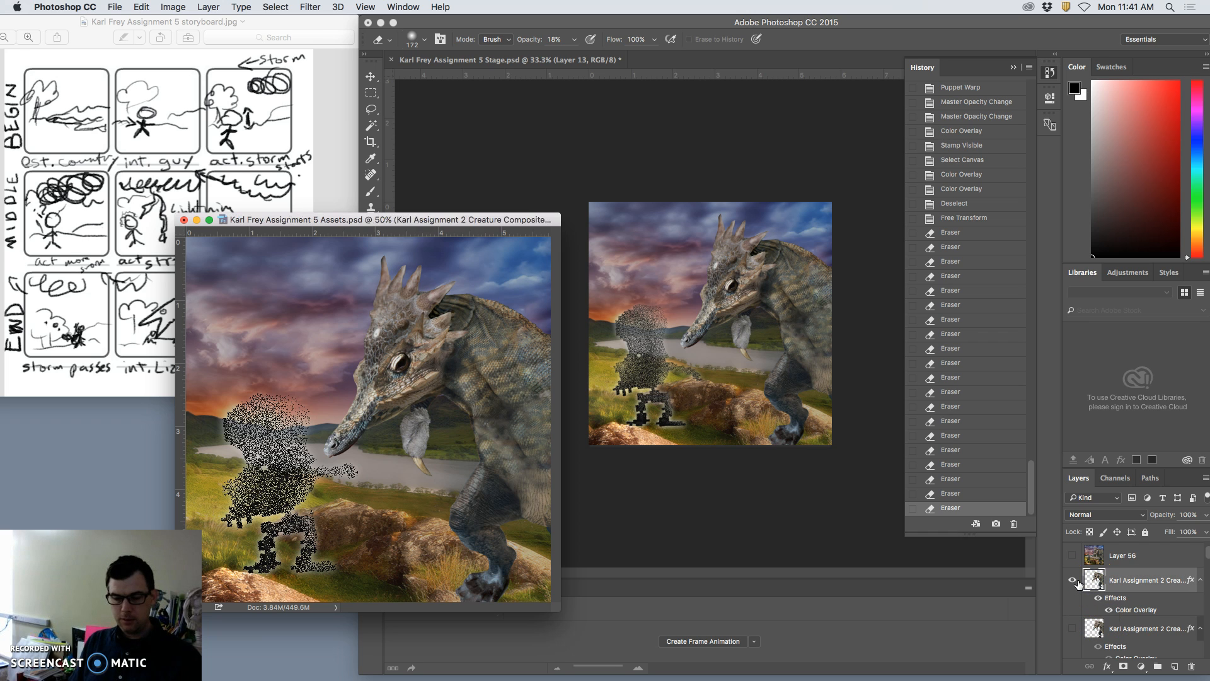
key("super+j")
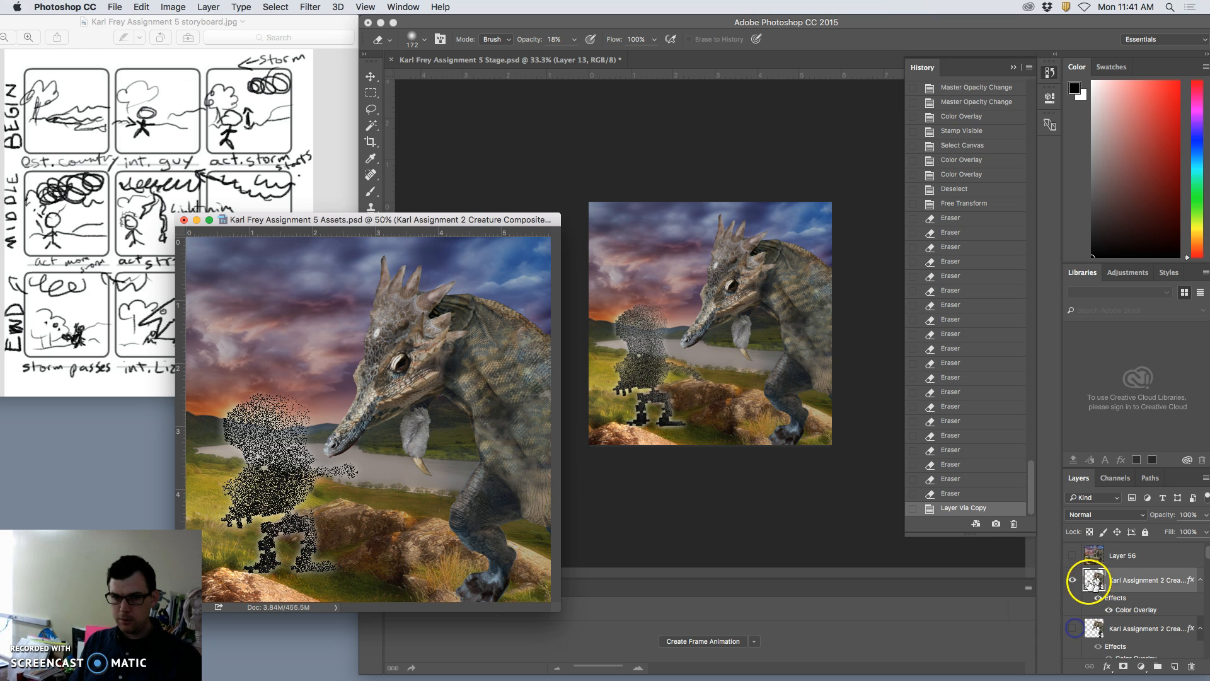
- Puppet Warp the new creature copy, pinning its head, snout and neck and pulling the neck and snout slightly down, and compare before and after
left_click(142, 8)
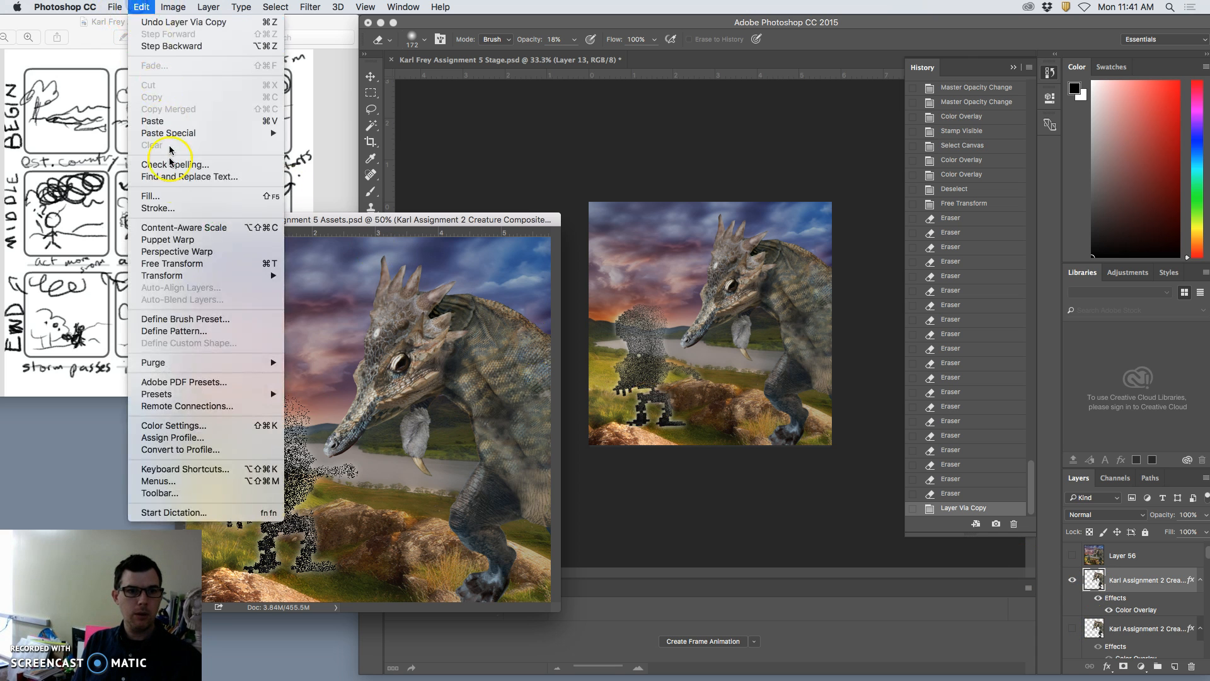
left_click(170, 239)
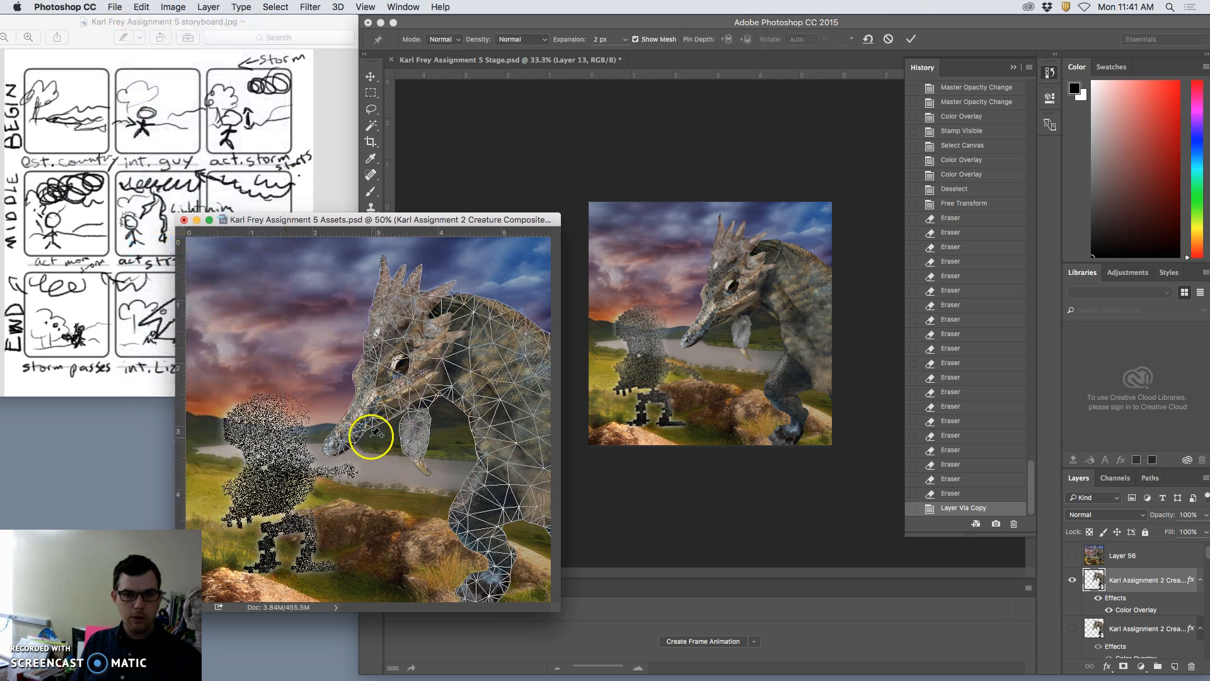
left_click(431, 347)
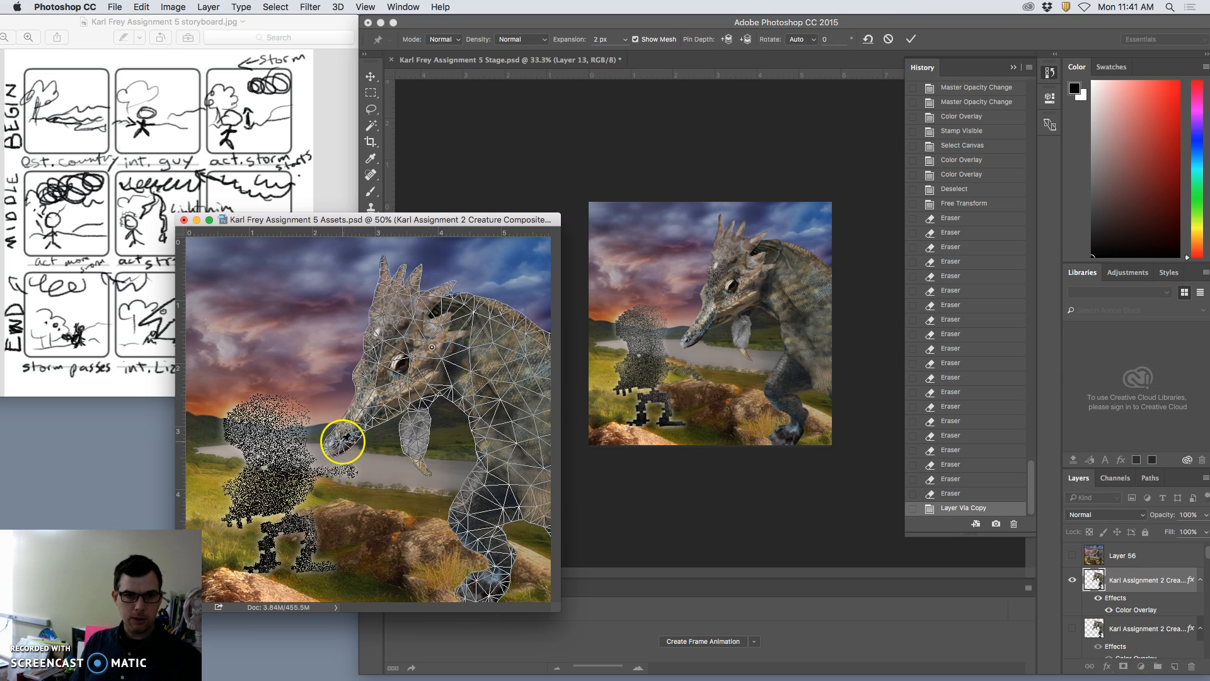
left_click(332, 445)
left_click(456, 297)
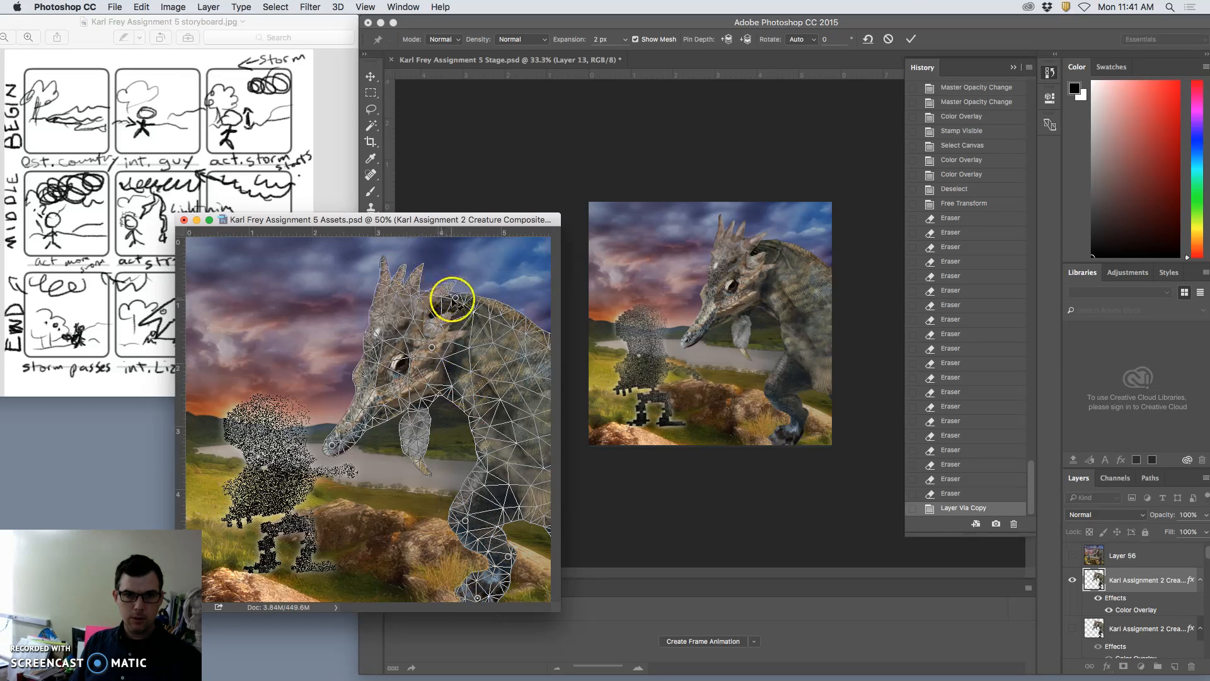
left_click_drag(454, 297, 452, 300)
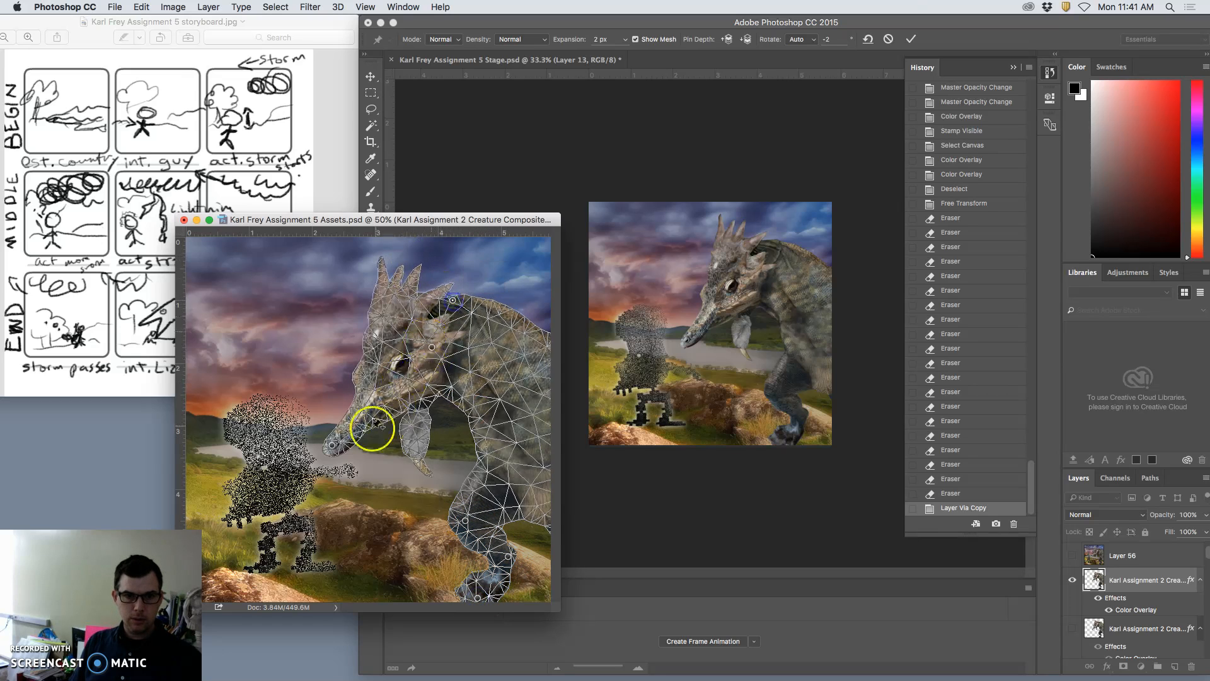
left_click_drag(332, 449, 335, 450)
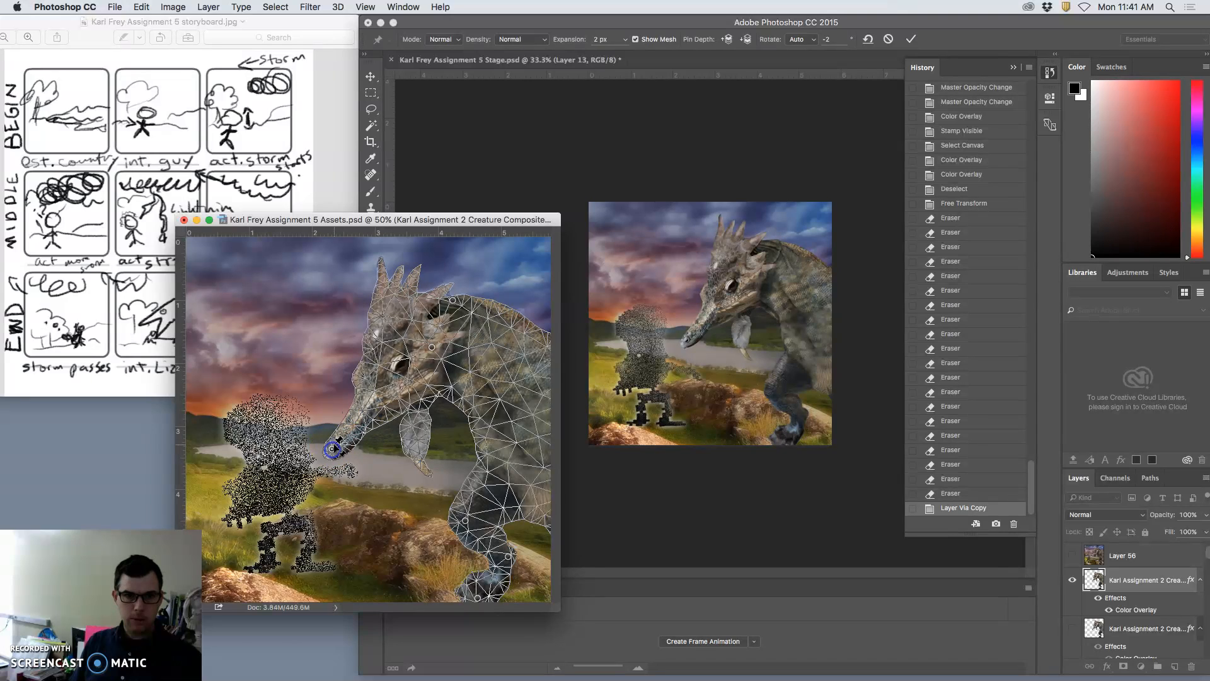
key("Return")
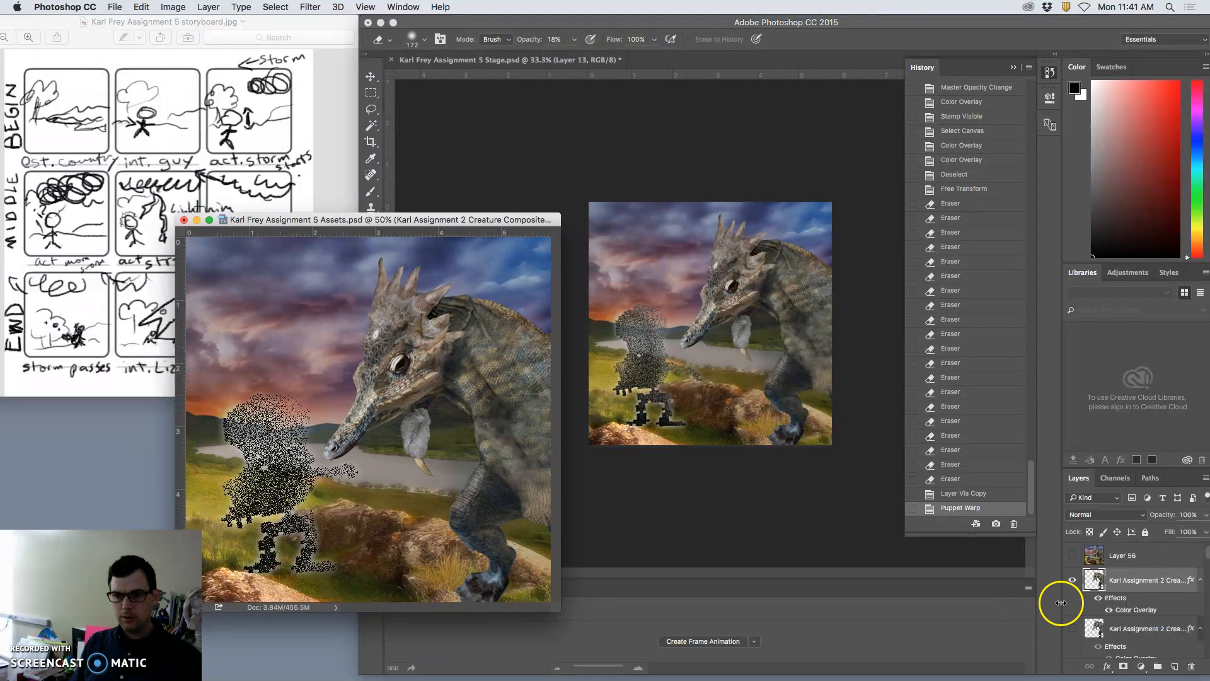
key("super+z")
key("super+z")
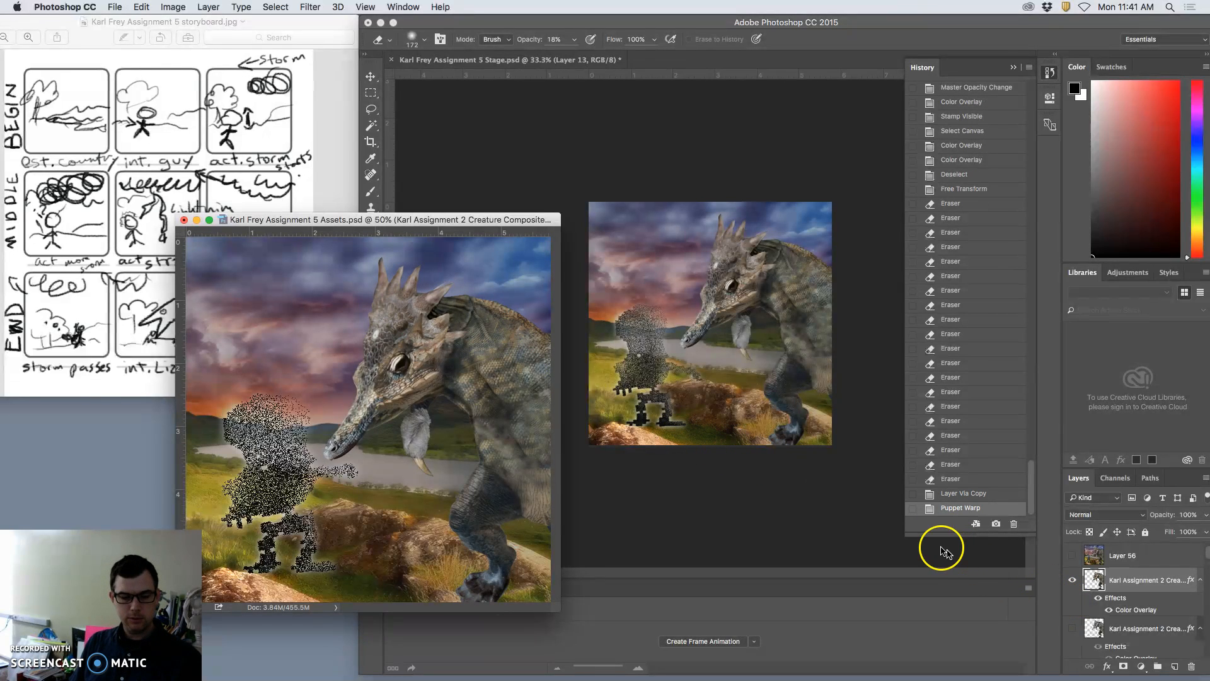
- Stamp the visible layers, paste the frame into the Stage document as a new layer and save that document
left_click(207, 7)
left_click(305, 473, "alt")
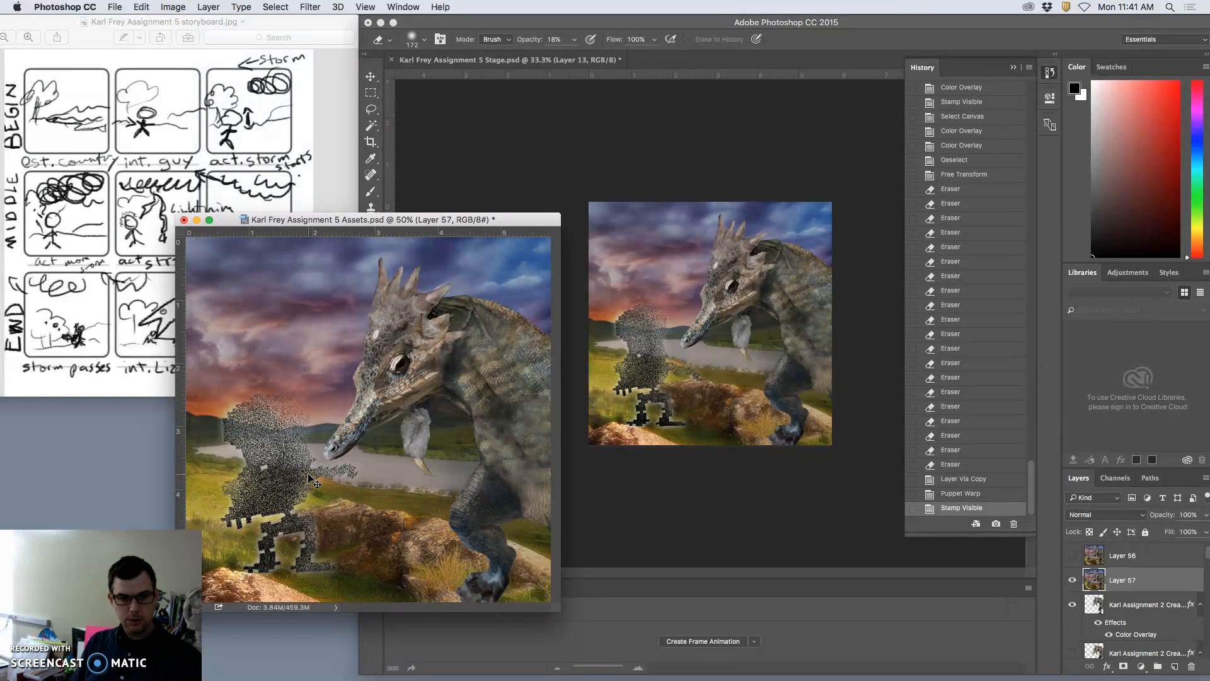
key("super+a")
left_click_drag(310, 480, 692, 404)
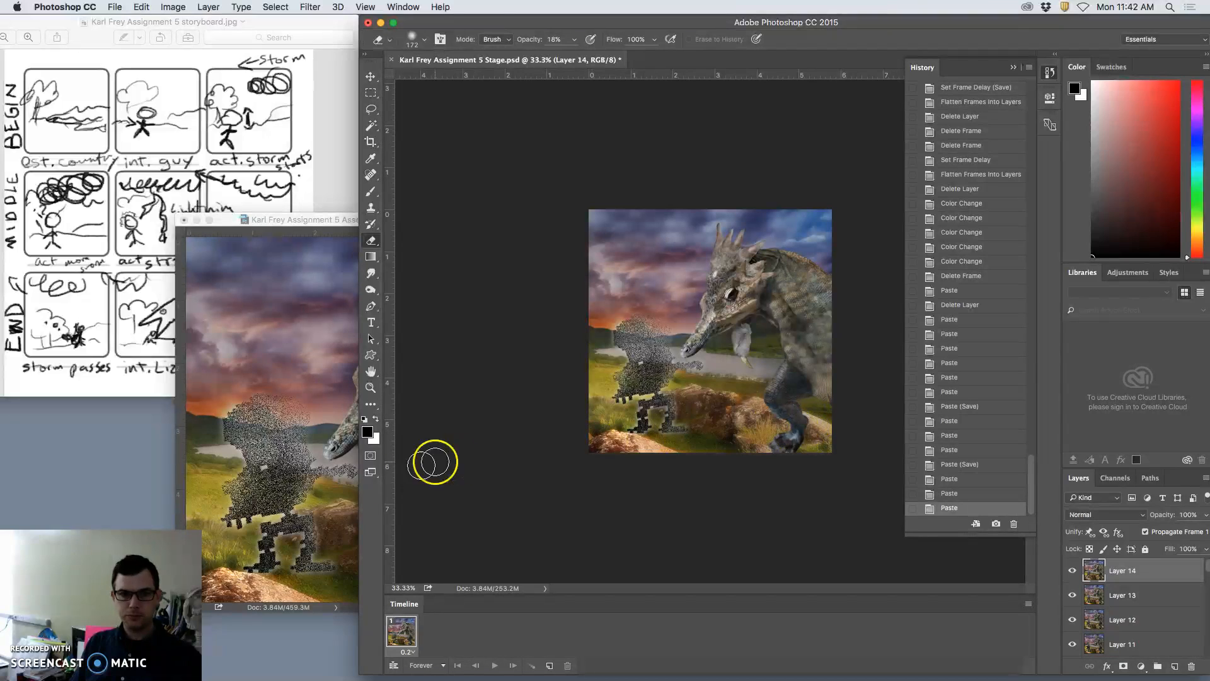
key("super+s")
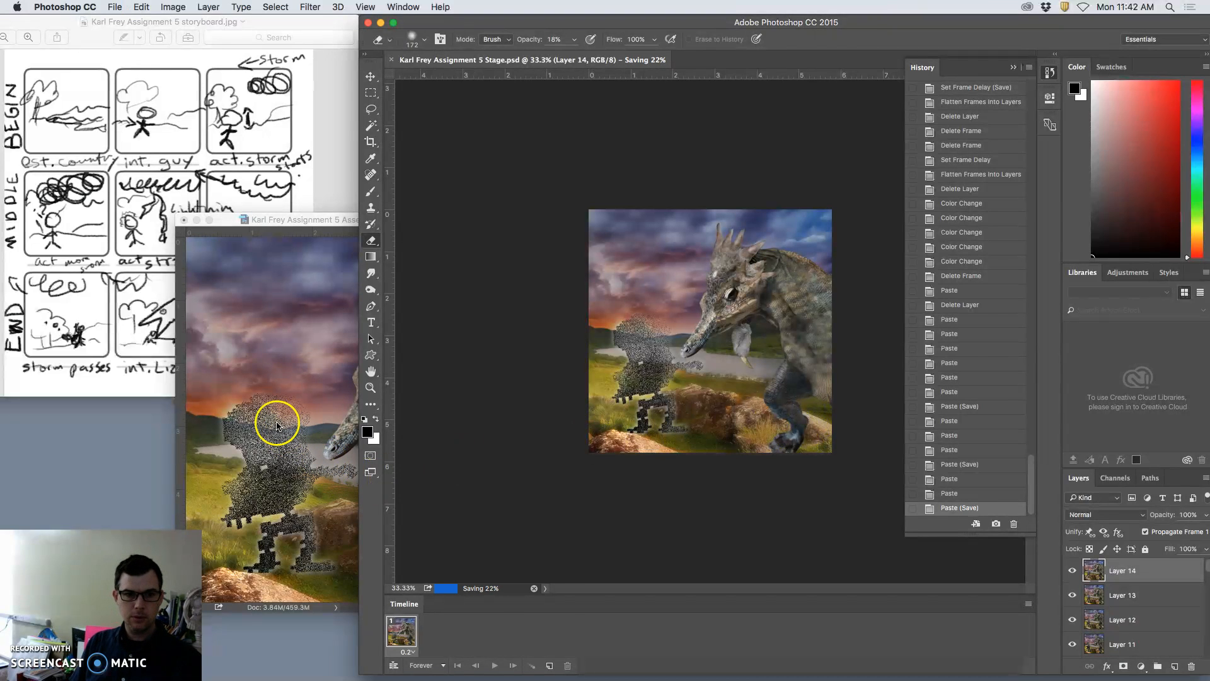
- Return to the Assets document and hide the stamped Layer 57
left_click(278, 421)
scroll(1153, 639, "down", 5)
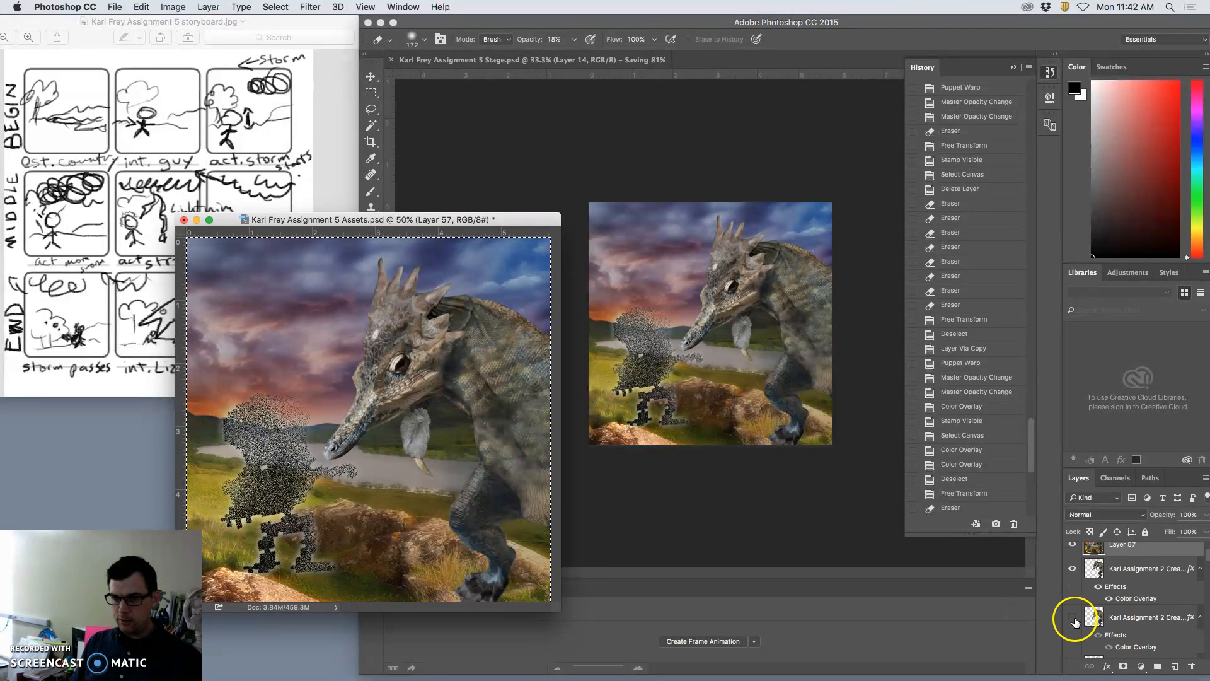
left_click(1073, 569)
left_click(1073, 545)
- Clear the selection and start a Warp transform on the skeleton in Layer 50
scroll(1116, 646, "down", 1)
scroll(1117, 646, "down", 5)
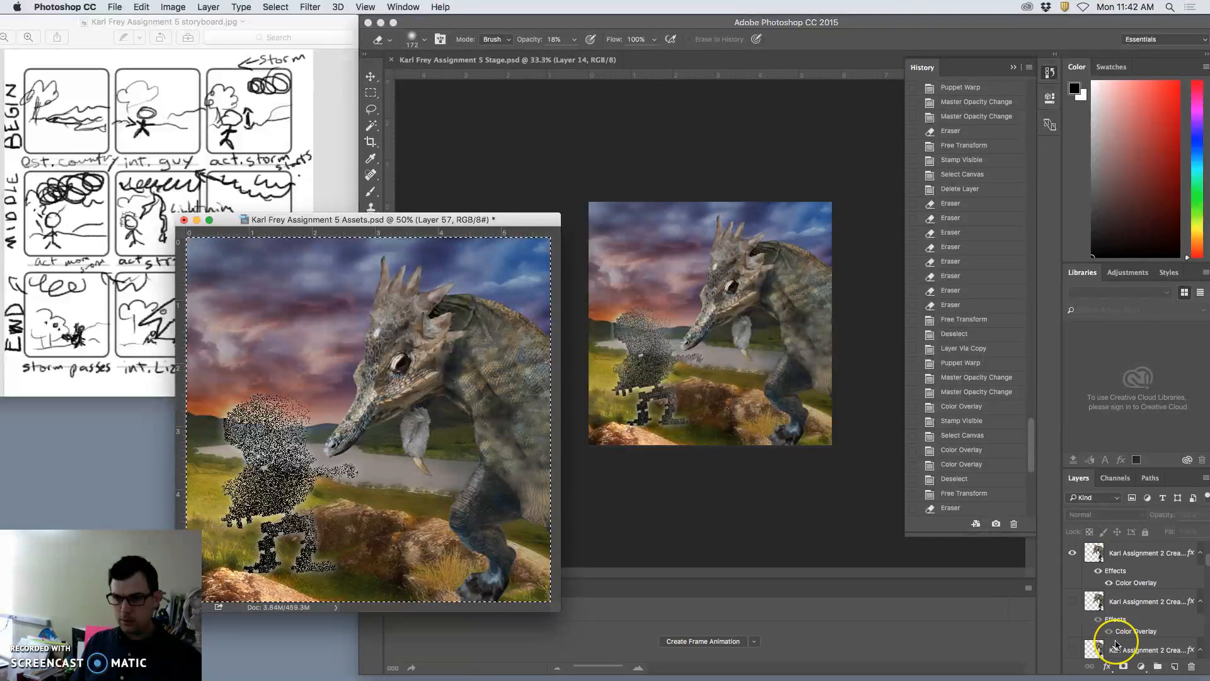
left_click(1103, 583)
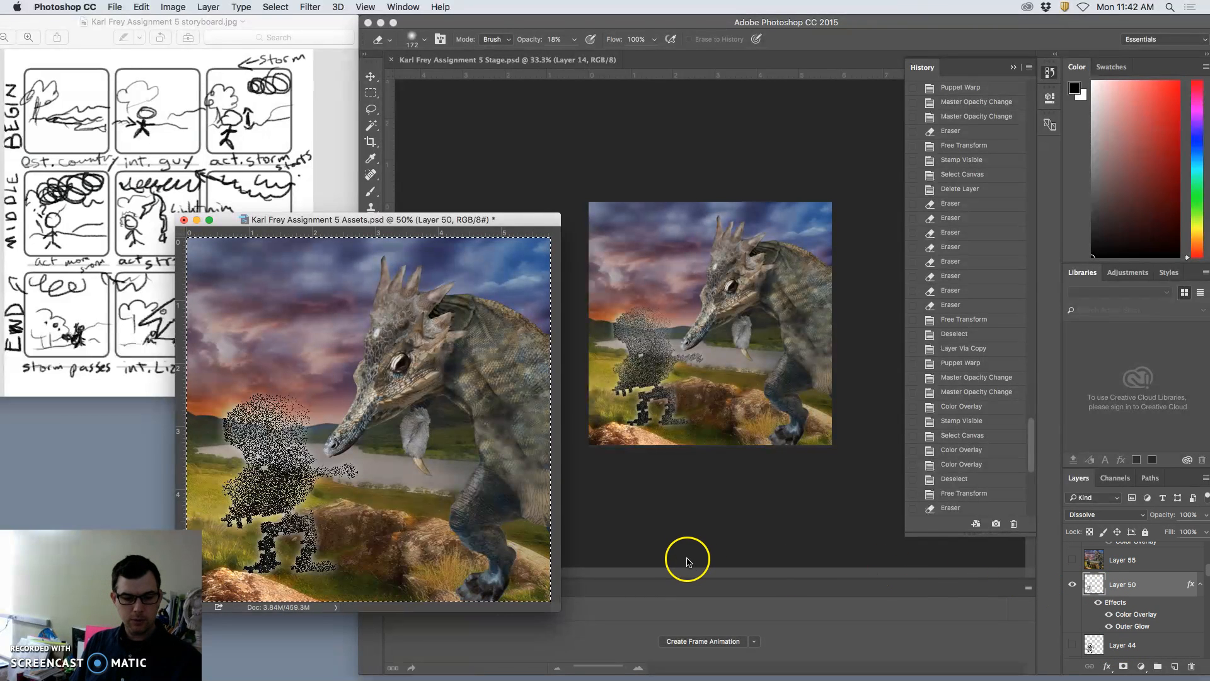
key("super+d")
key("super+t")
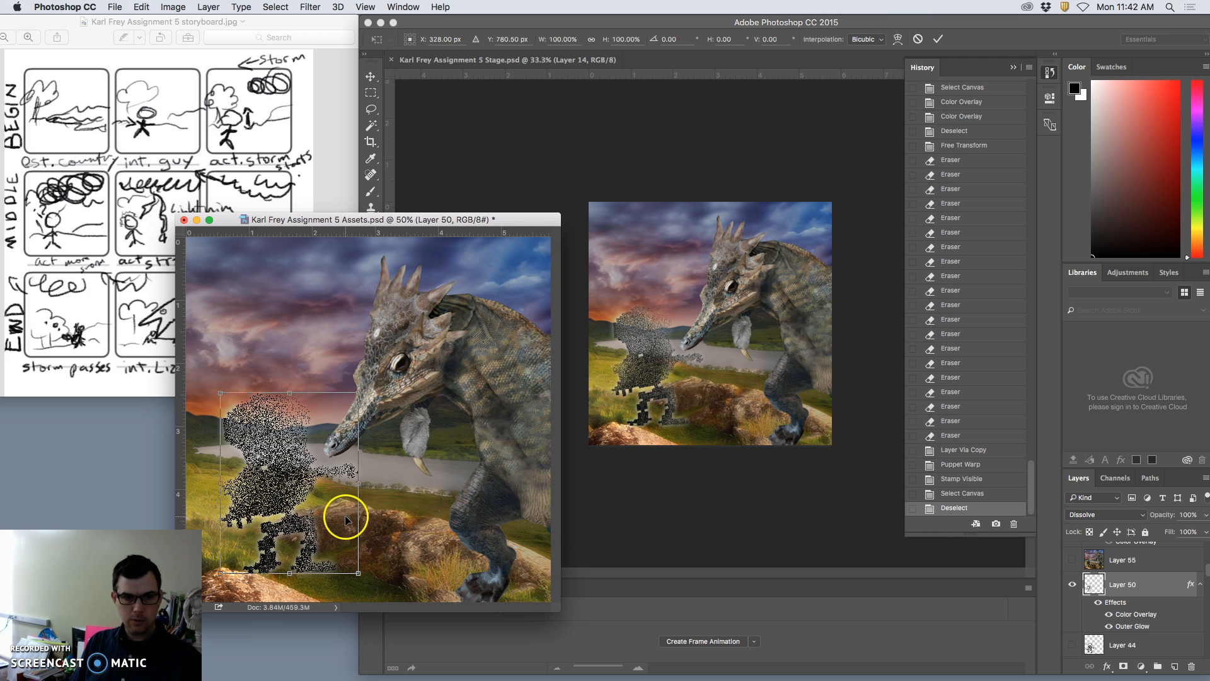
right_click(343, 513)
left_click(370, 577)
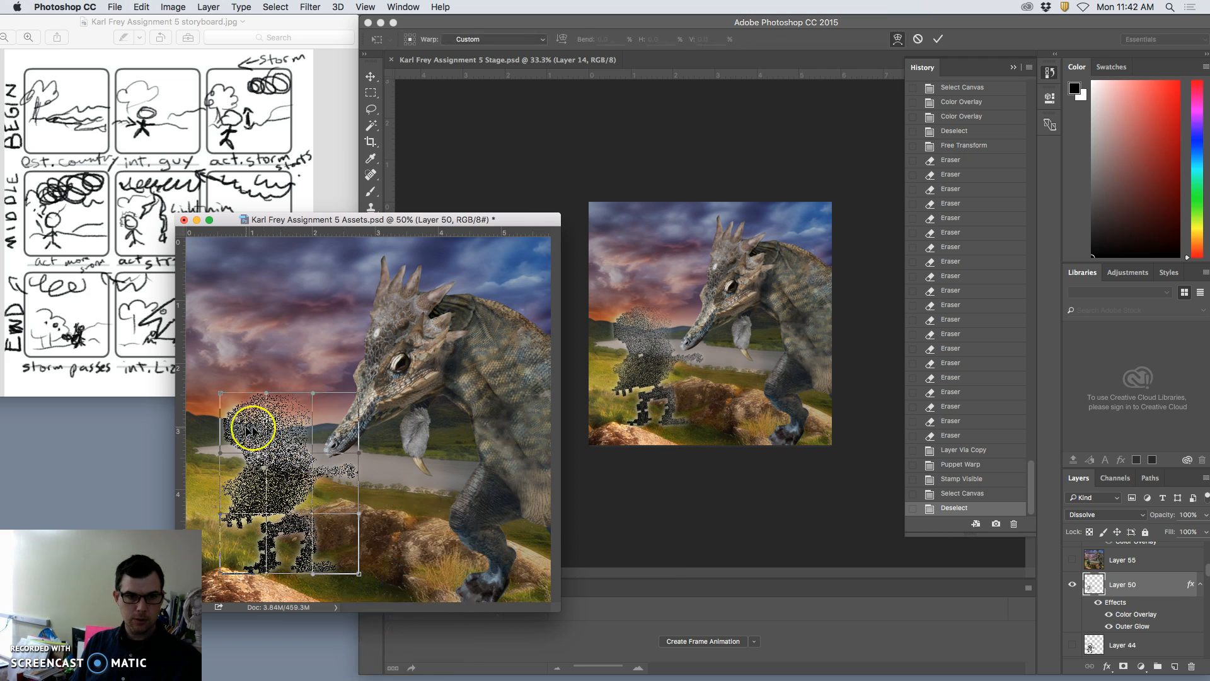